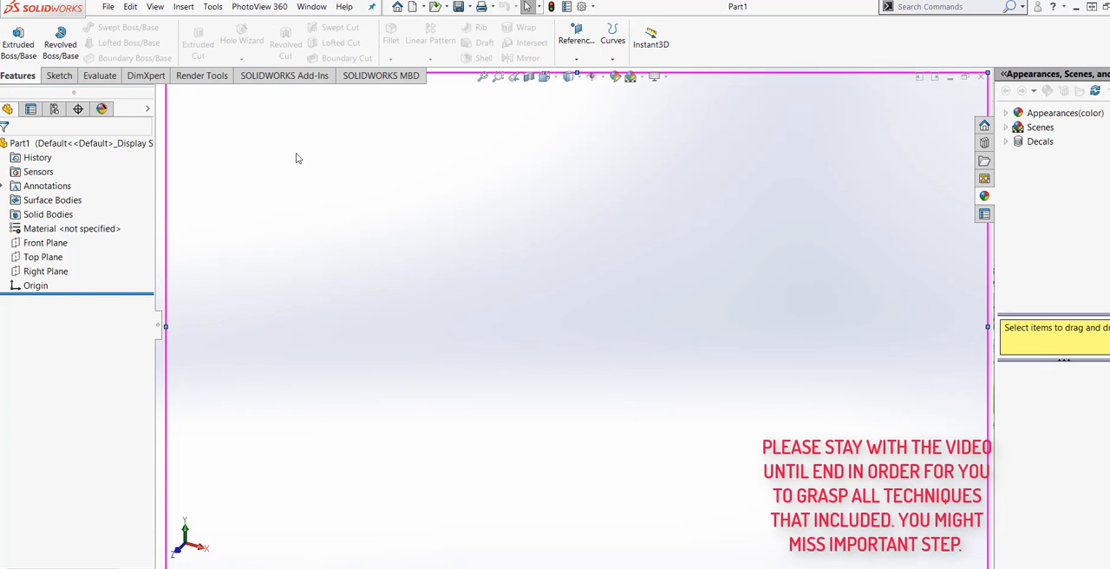
Start a new sketch on the Front Plane.
click(45, 243)
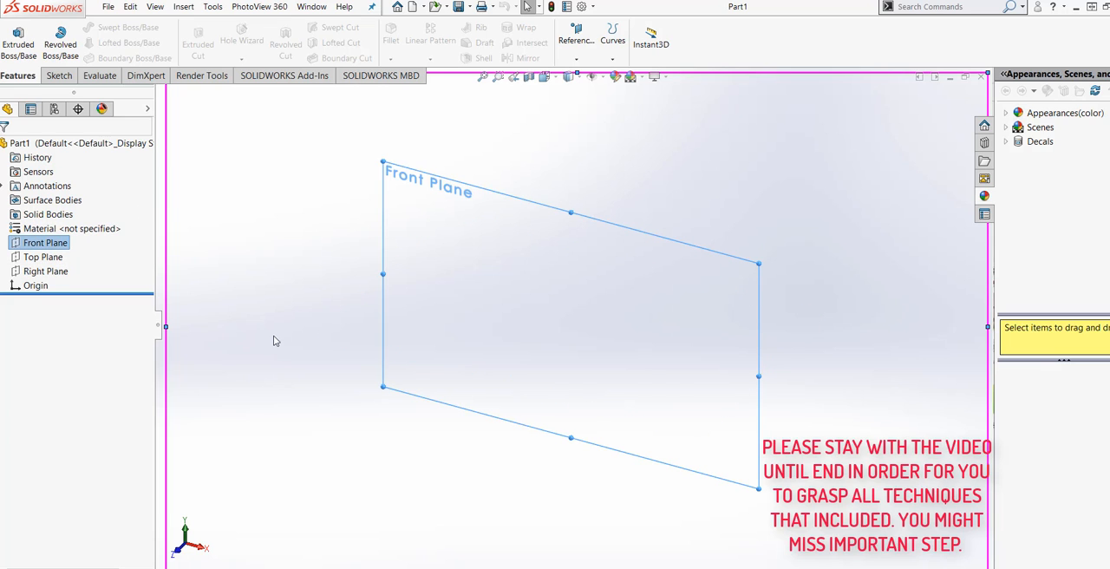
click(58, 76)
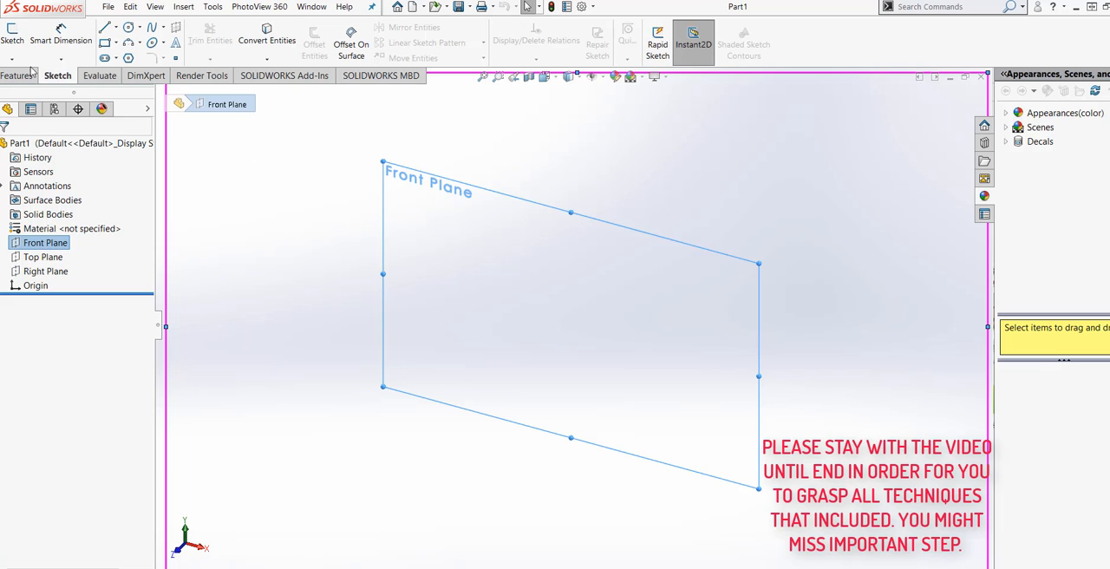
click(12, 35)
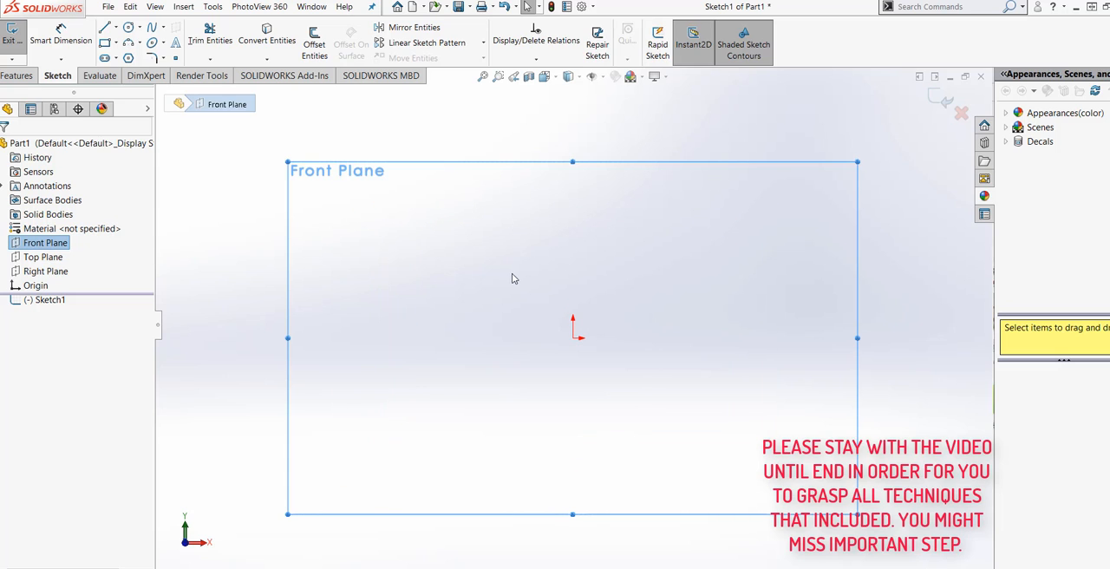
Set the document's unit system to IPS (inch, pound, second).
click(582, 7)
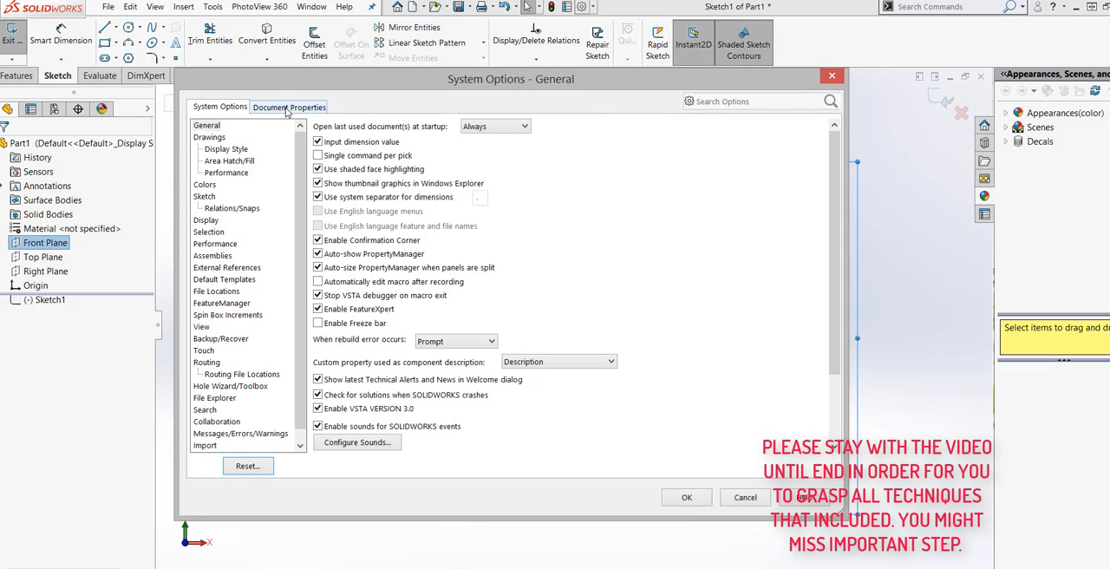
click(286, 108)
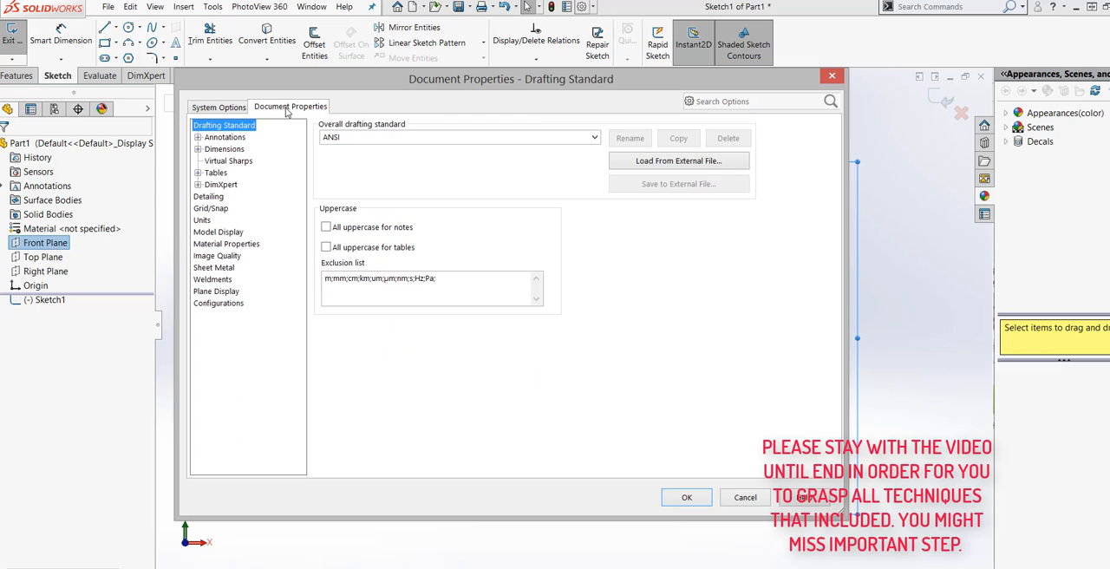
click(201, 220)
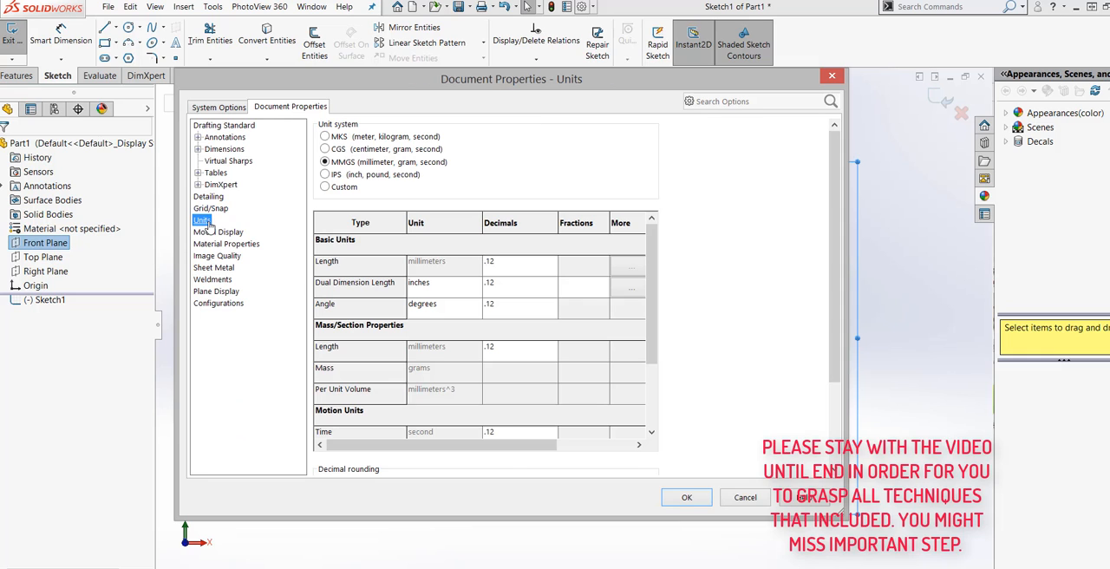
click(324, 175)
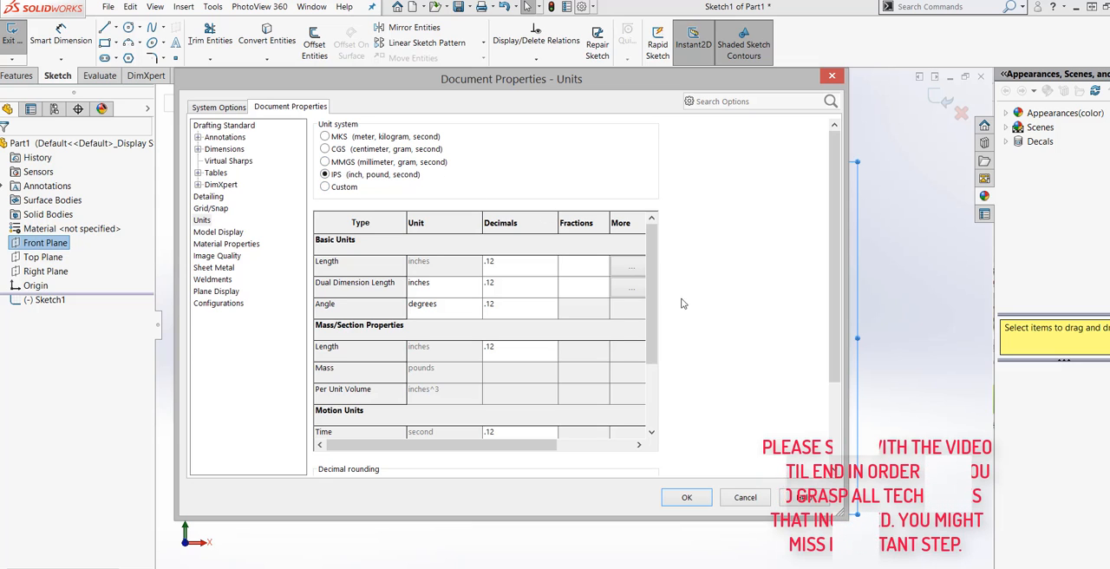
click(687, 497)
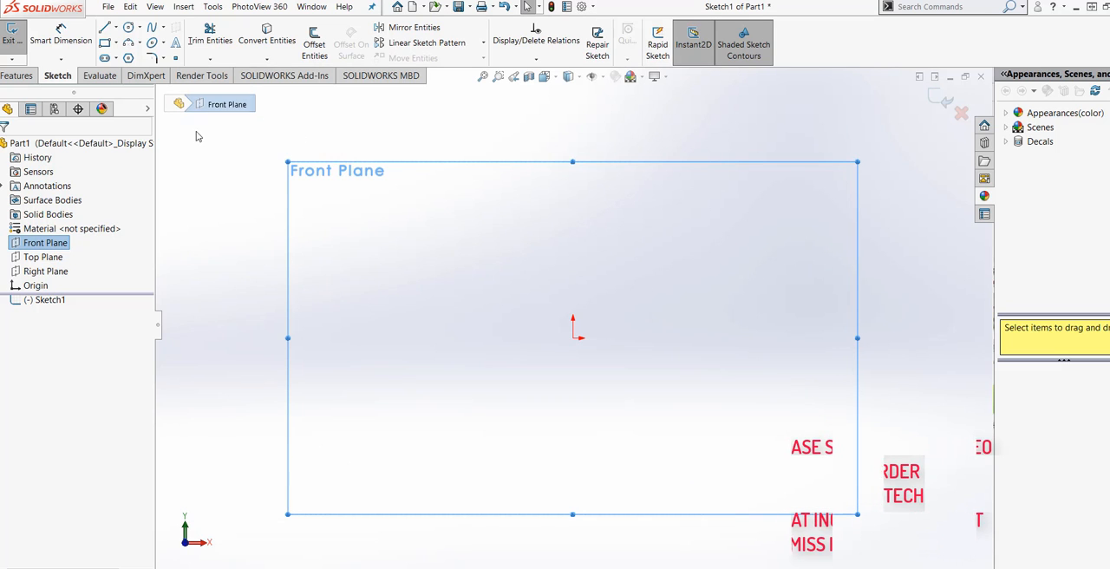
Sketch a circle centred on the origin and dimension its diameter to 6 in.
click(129, 27)
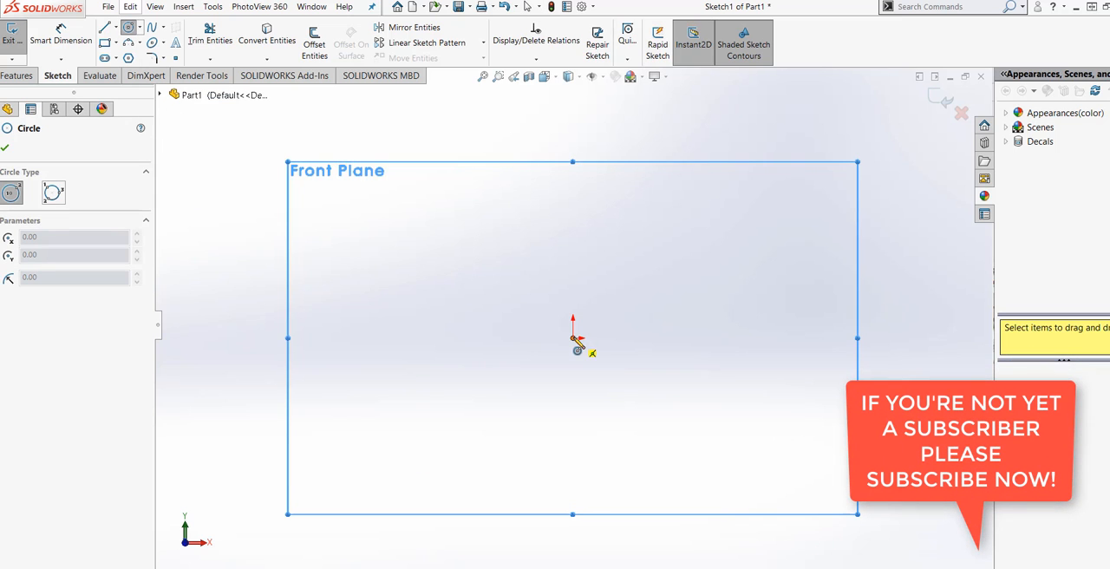
click(573, 339)
click(700, 143)
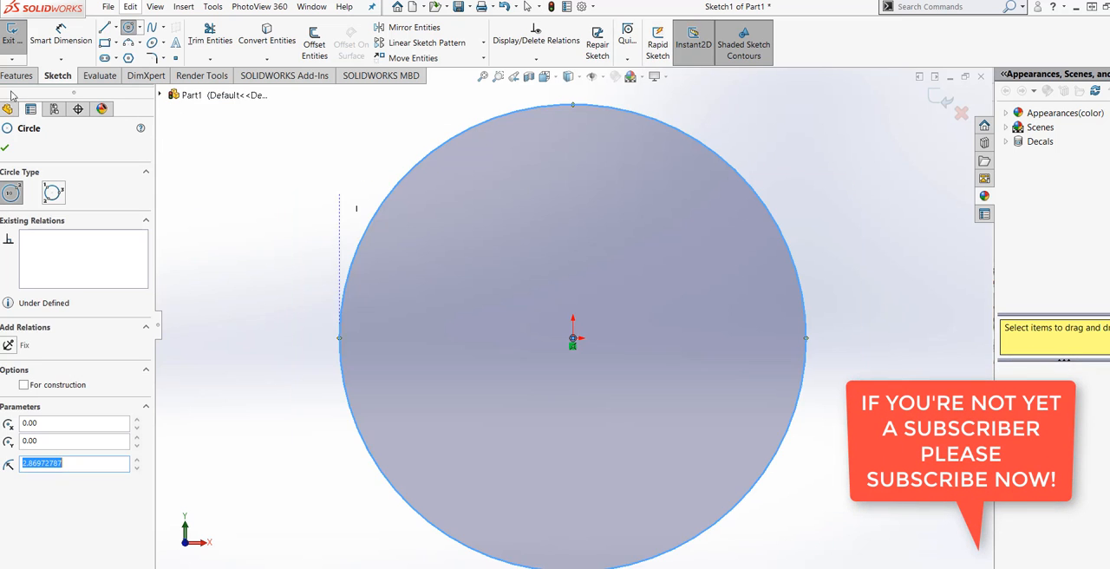
click(61, 35)
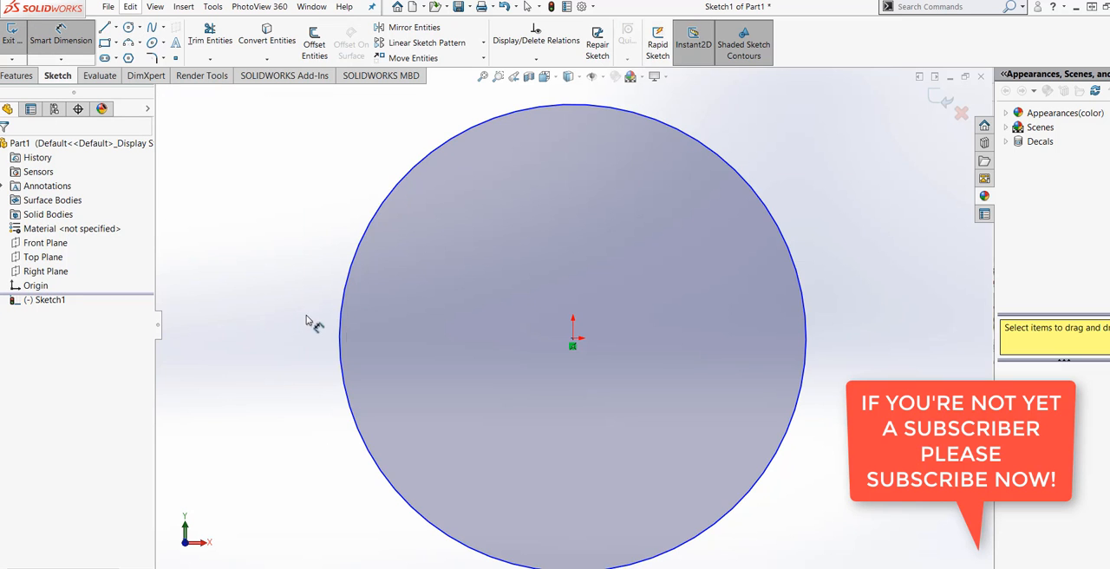
click(340, 354)
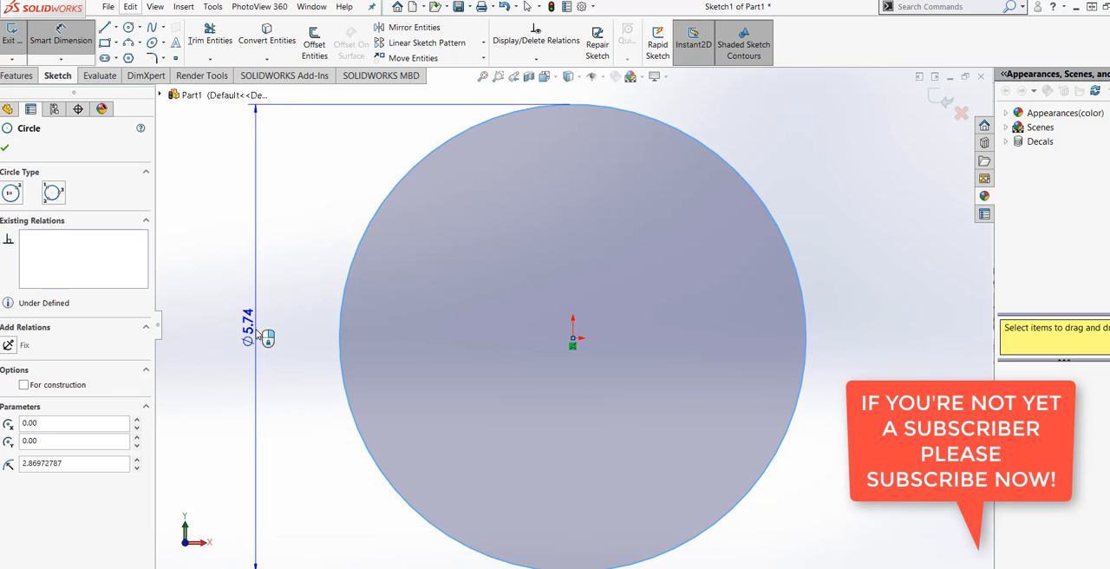
click(259, 336)
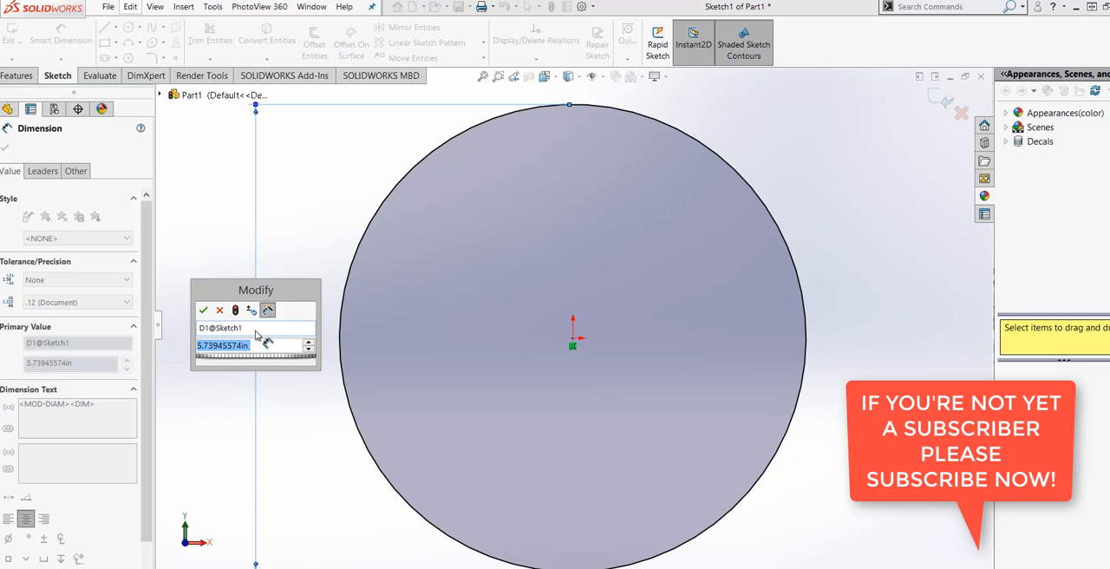
text(6)
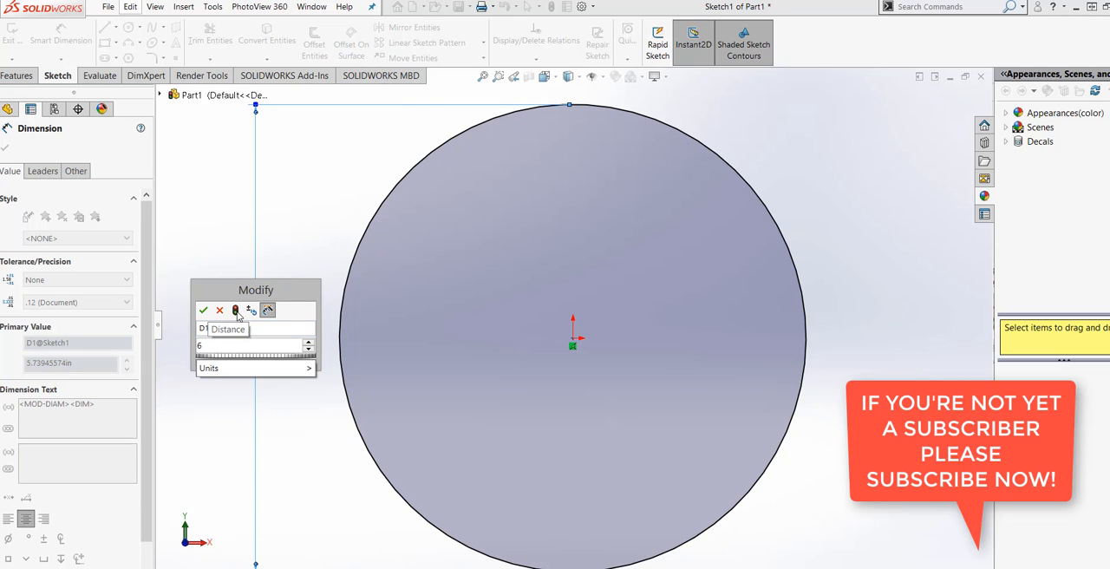
click(235, 312)
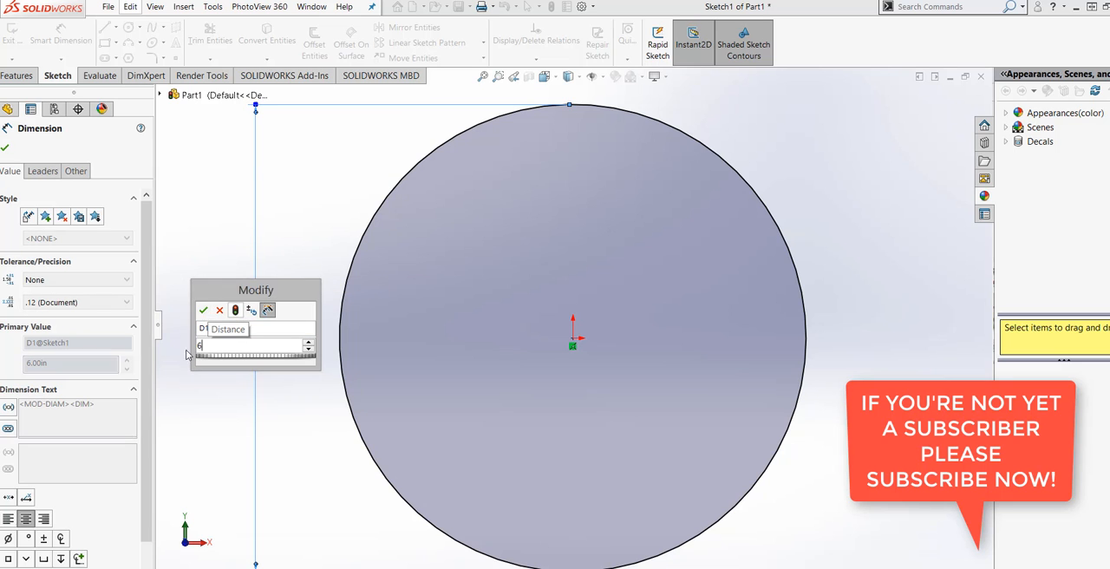
click(204, 312)
scroll(488, 402, up, 3)
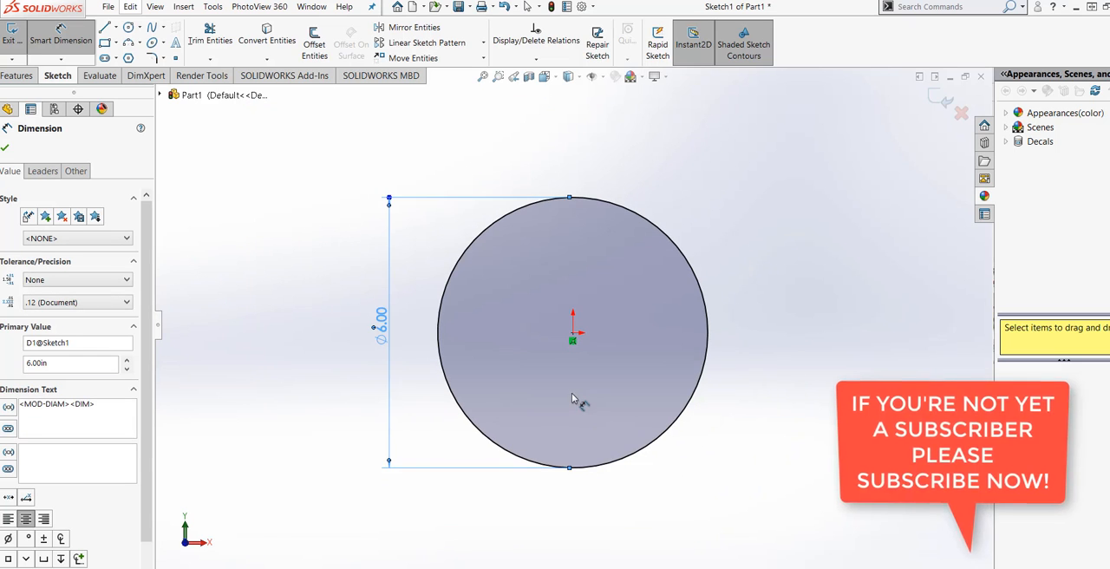
scroll(571, 394, down, 1)
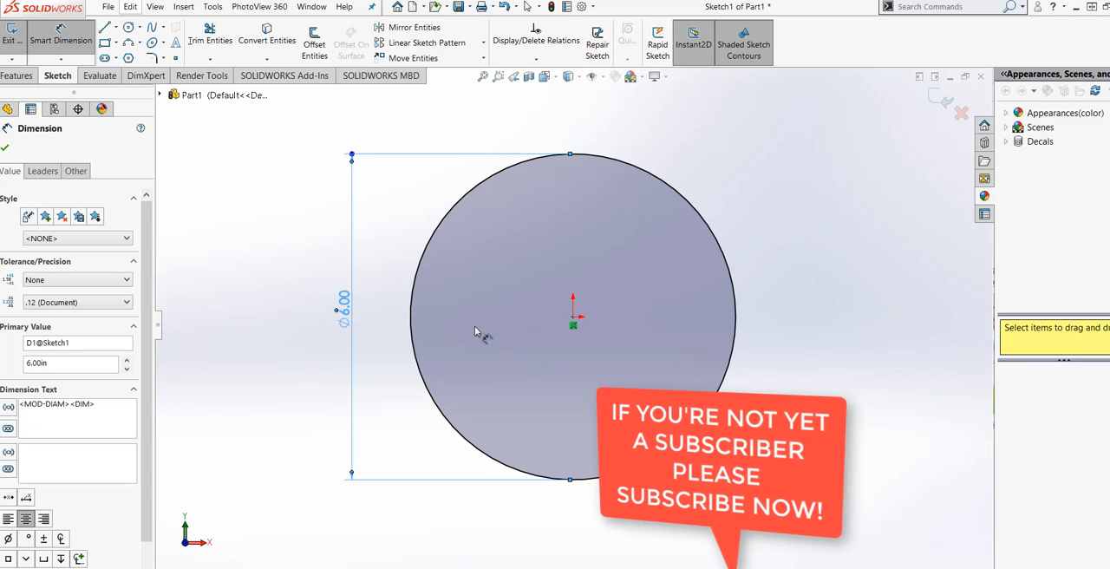
Sketch a smaller concentric circle at the origin inside the first one and dimension its diameter to 4 in.
click(128, 27)
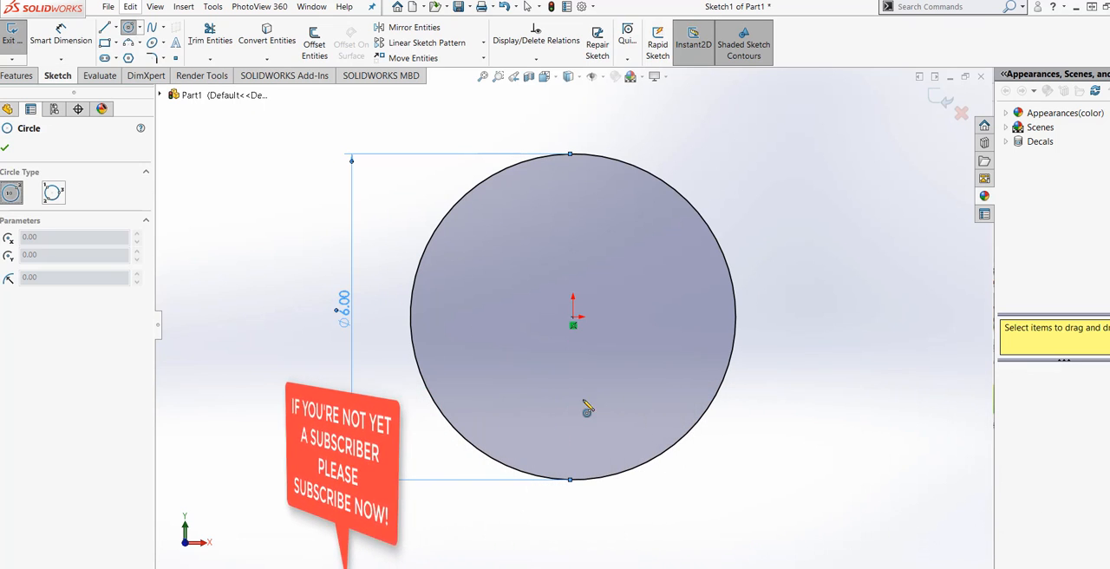
click(572, 317)
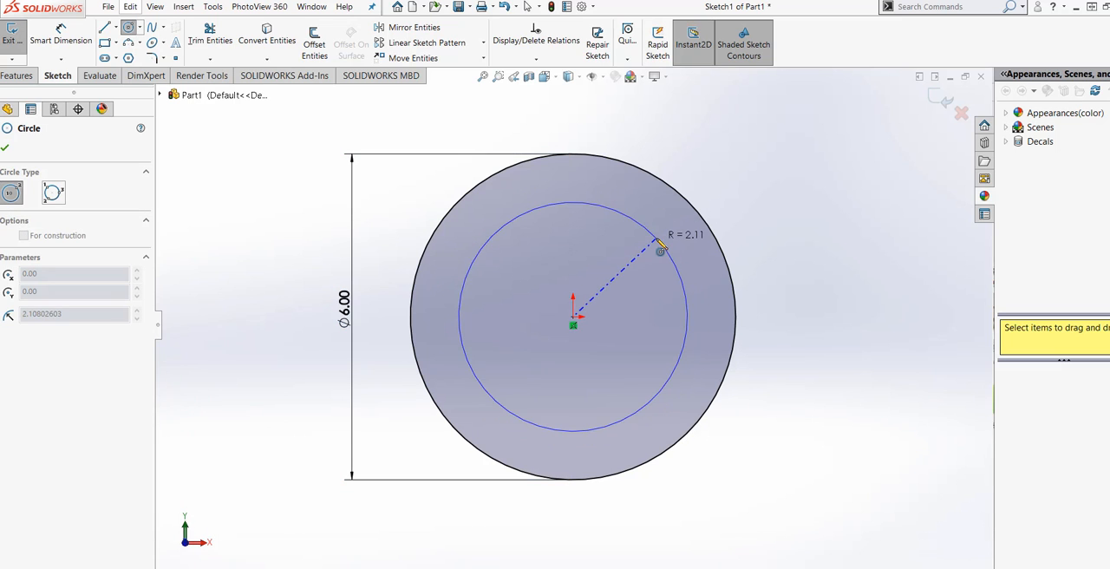
click(660, 249)
click(61, 35)
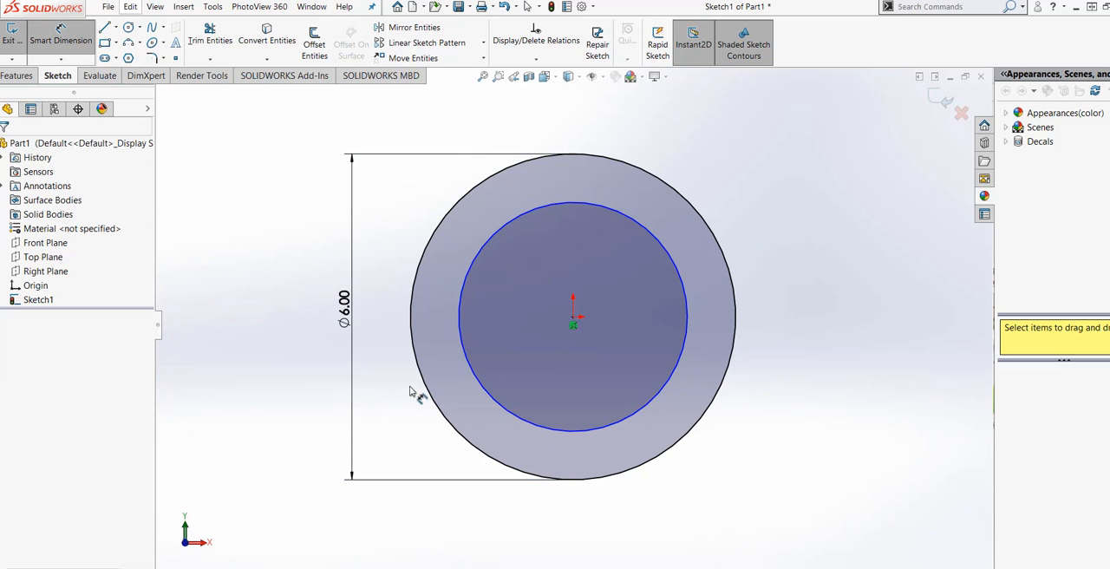
click(459, 328)
click(388, 339)
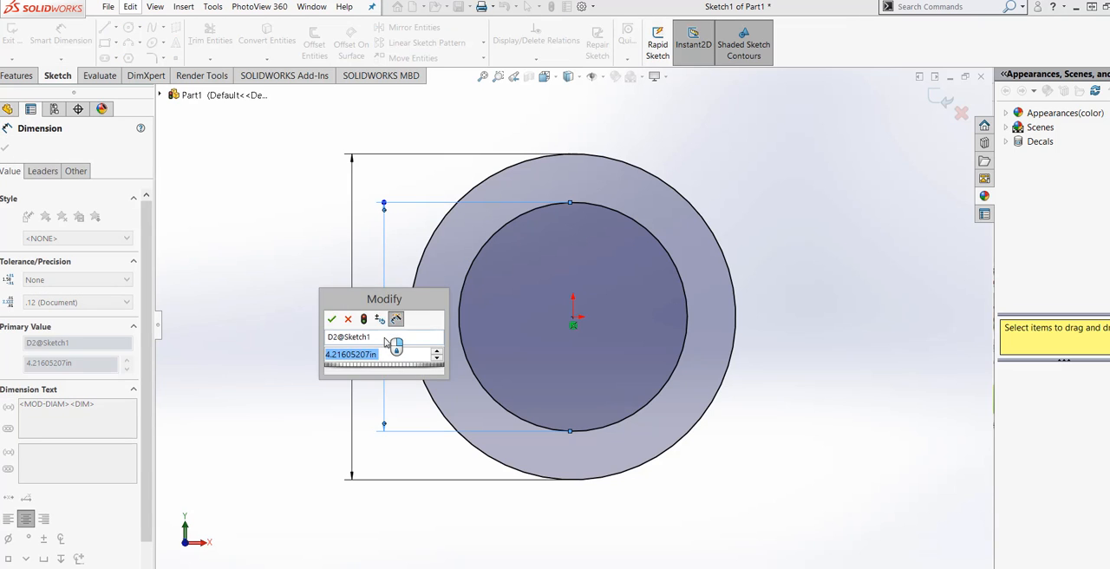
text(4)
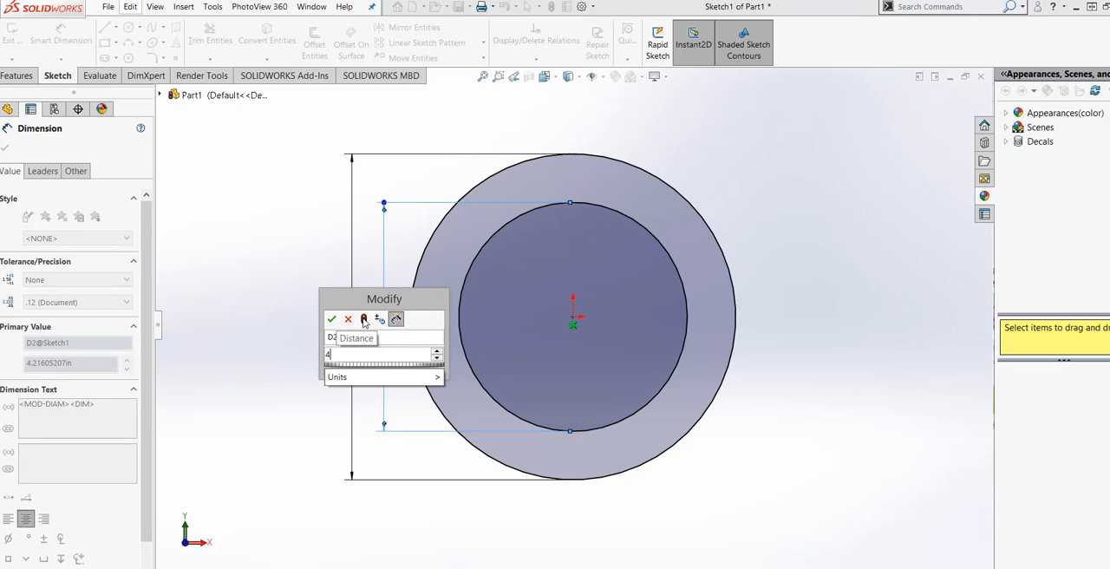
click(364, 319)
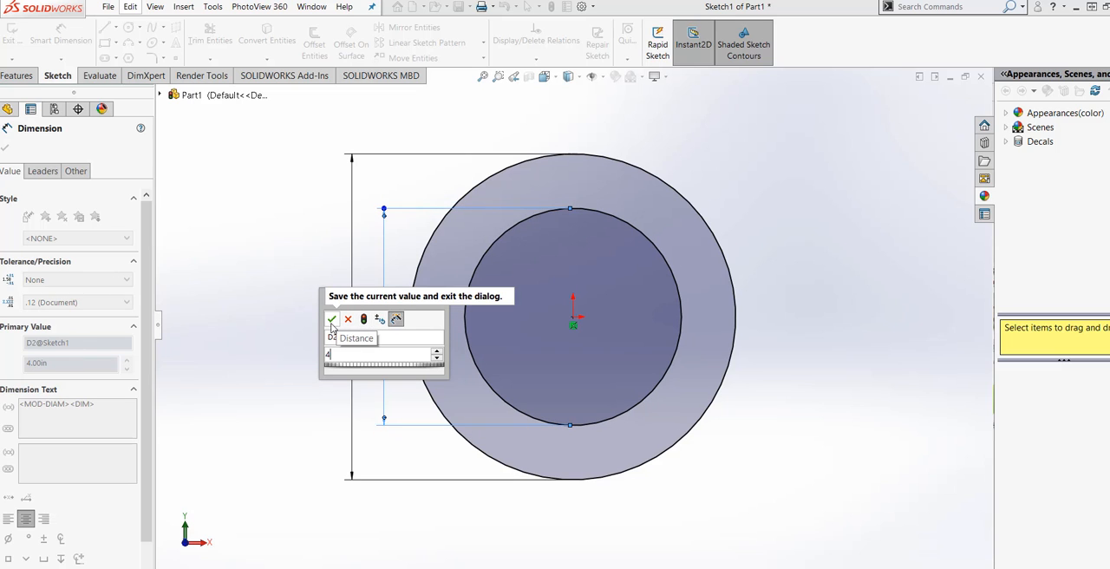
click(331, 319)
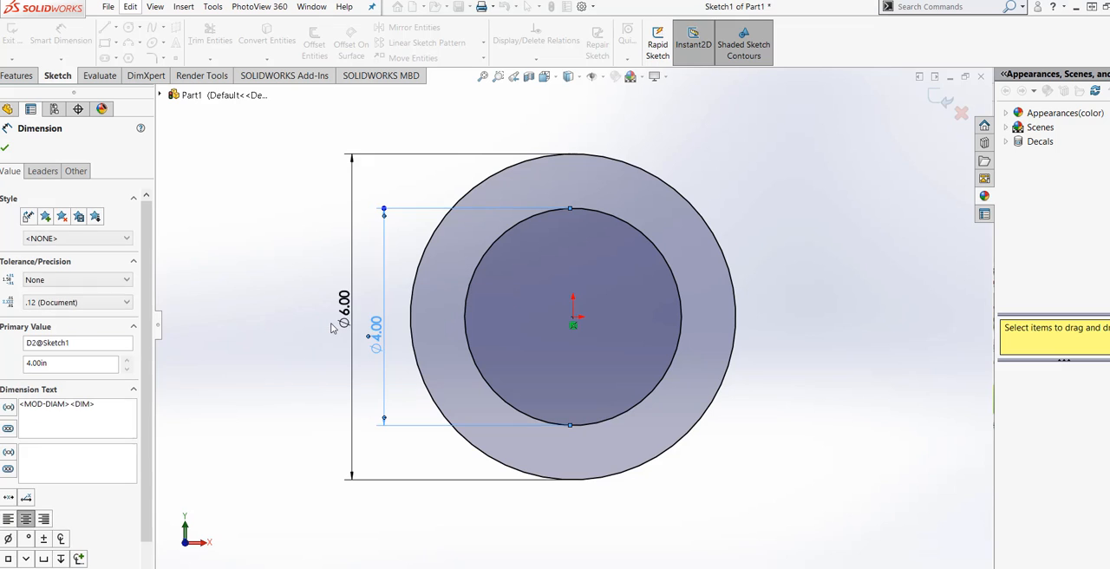
click(776, 473)
Extrude the ring between the two circles as a boss using Mid Plane with a depth of 1 in.
scroll(771, 472, up, 2)
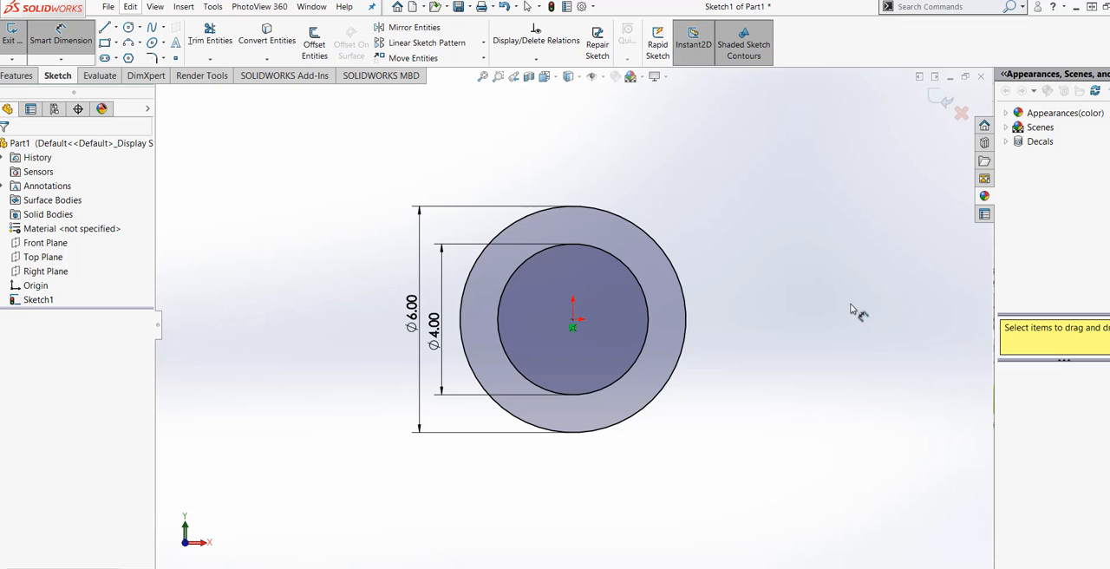
click(17, 77)
click(18, 39)
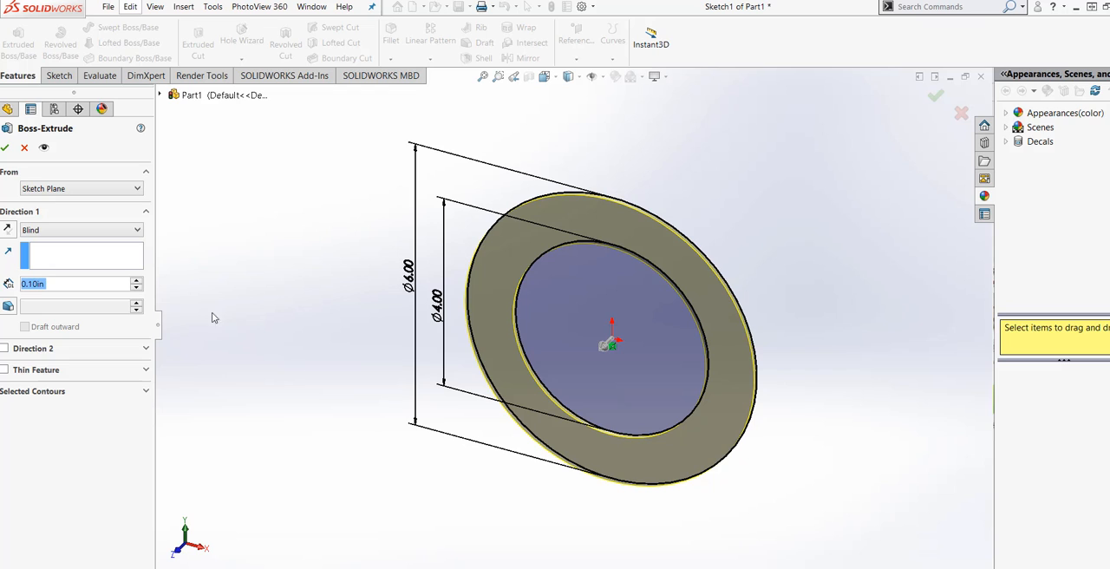
click(130, 231)
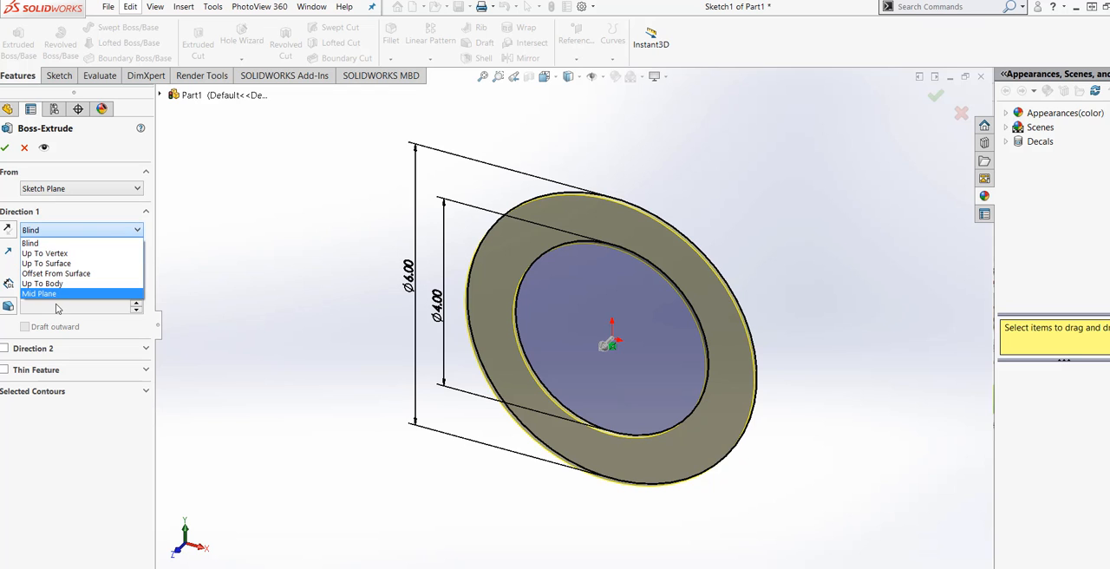
click(62, 295)
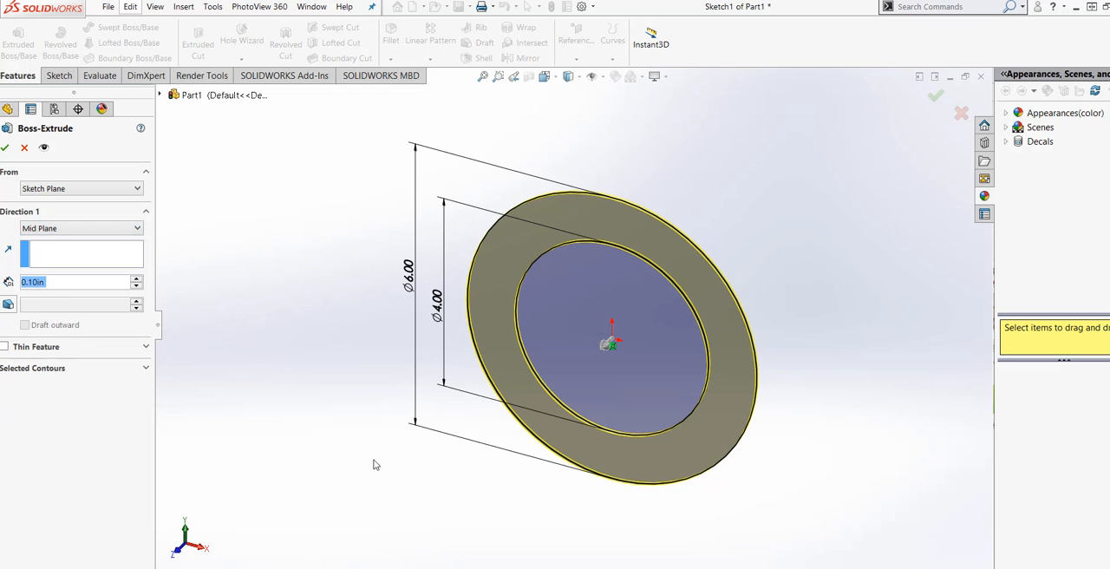
click(76, 257)
double_click(58, 285)
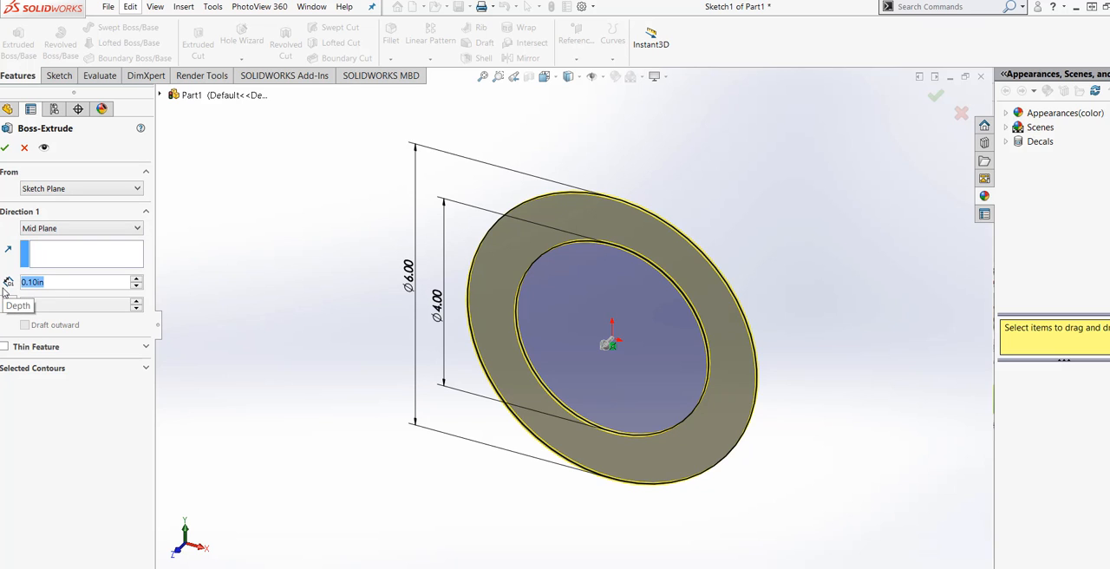
text(1)
mouse_move(104, 314)
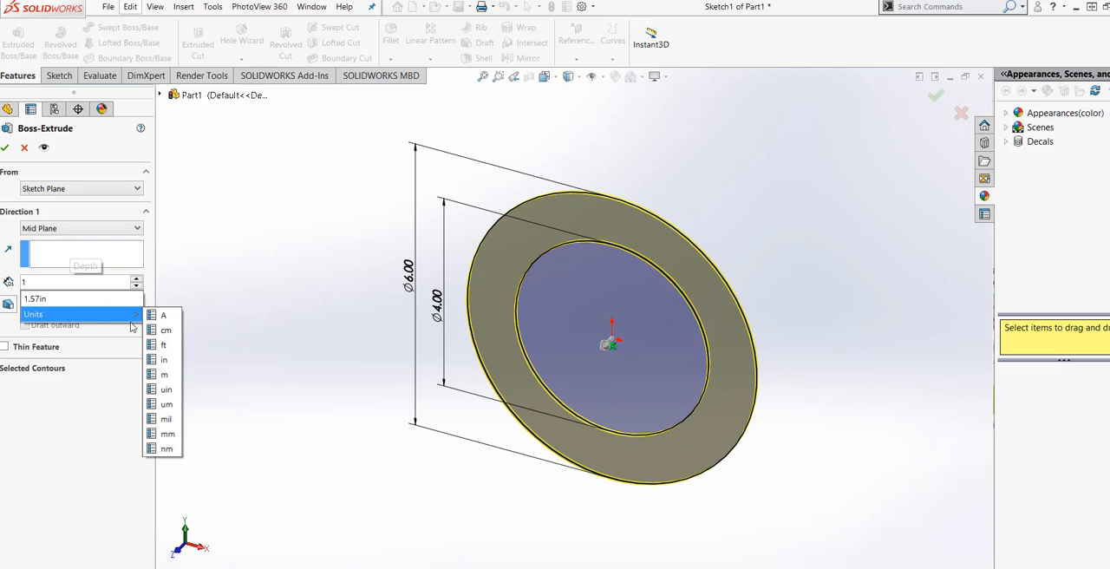
click(165, 359)
key(Return)
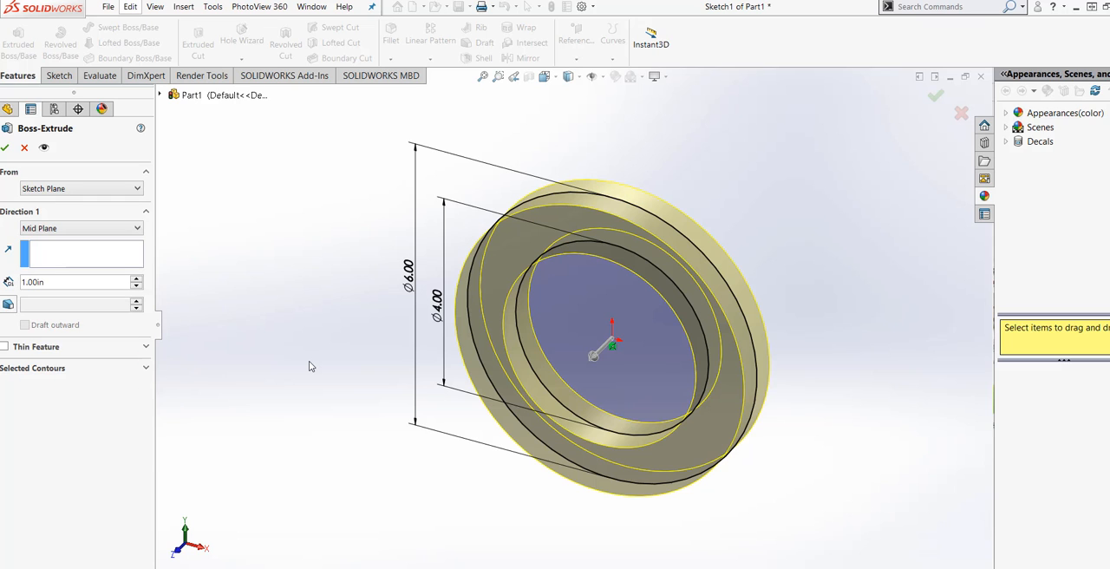
click(5, 148)
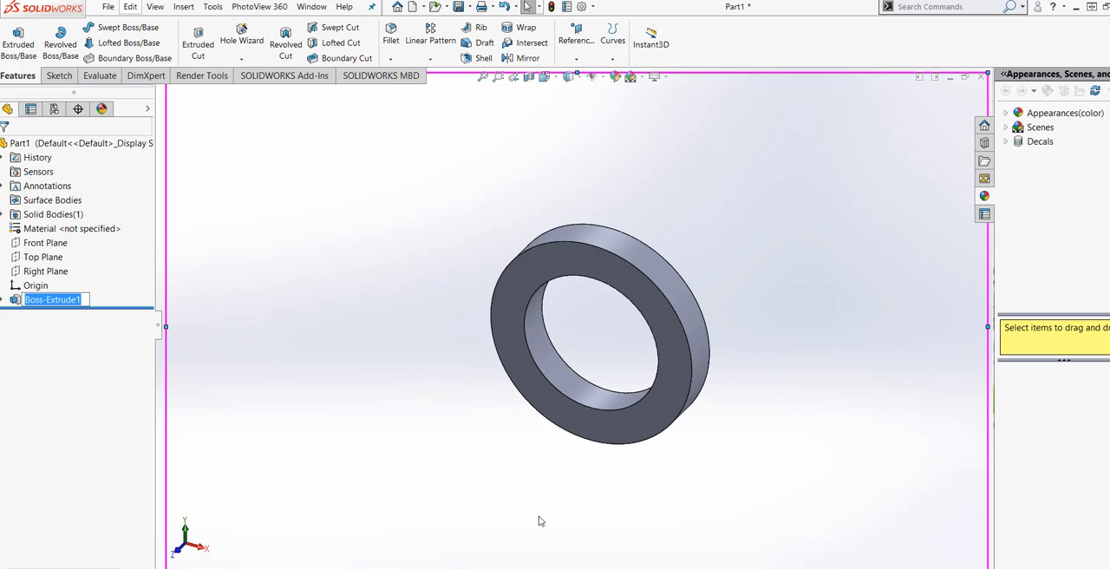
scroll(577, 523, down, 3)
scroll(616, 299, up, 2)
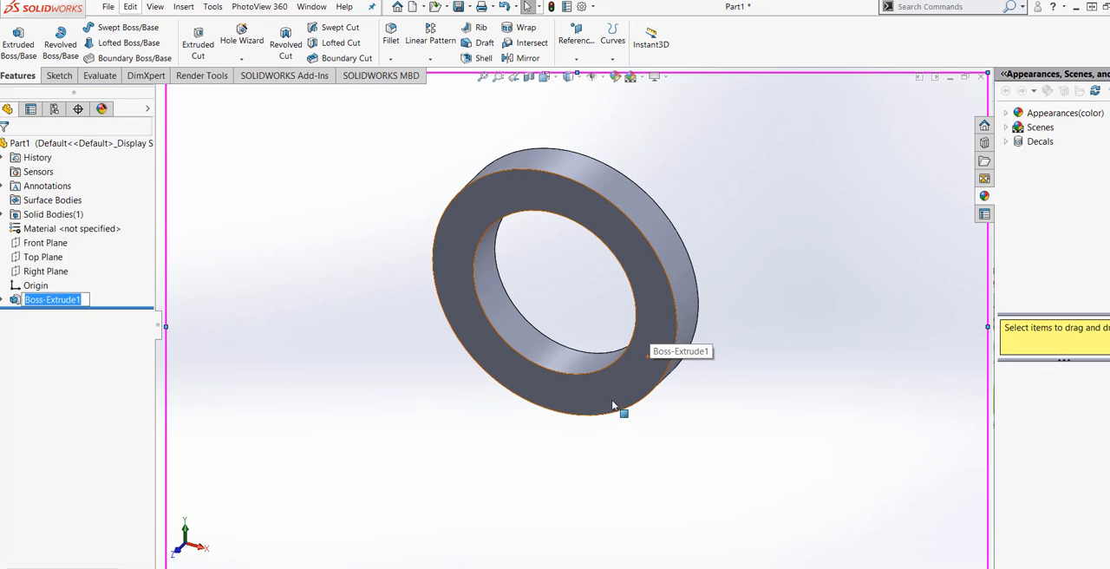
mouse_move(612, 405)
middle_down()
mouse_move(679, 198)
mouse_move(575, 424)
mouse_move(607, 438)
mouse_move(624, 409)
mouse_move(609, 413)
middle_up()
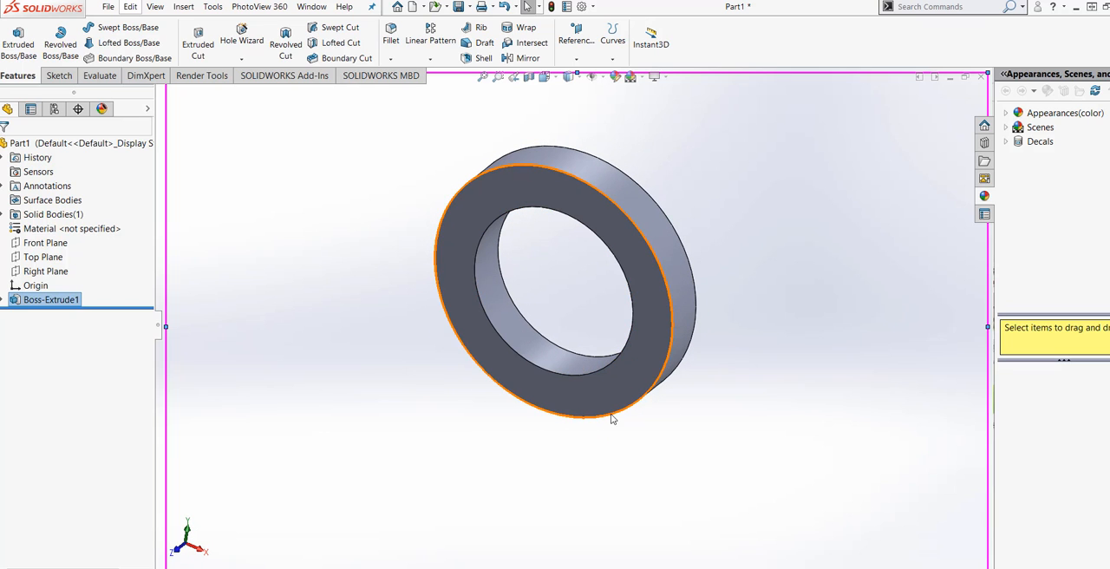
middle_drag(618, 412, 580, 468)
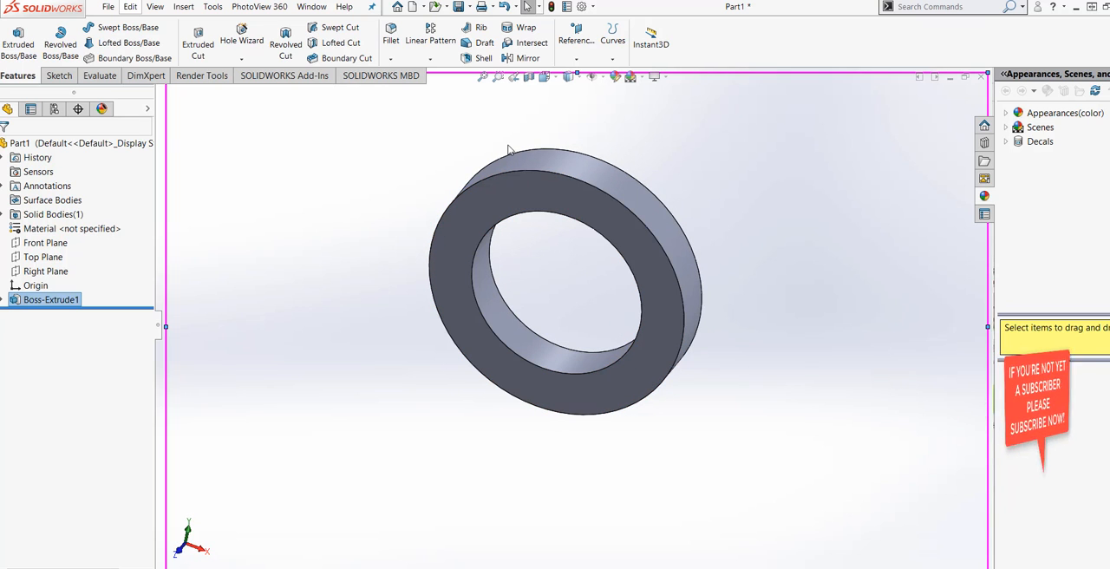
Start a sketch on the Front Plane and draw a circle about 2.44 in across, level with the origin and about 10 in right of it.
click(64, 245)
click(65, 247)
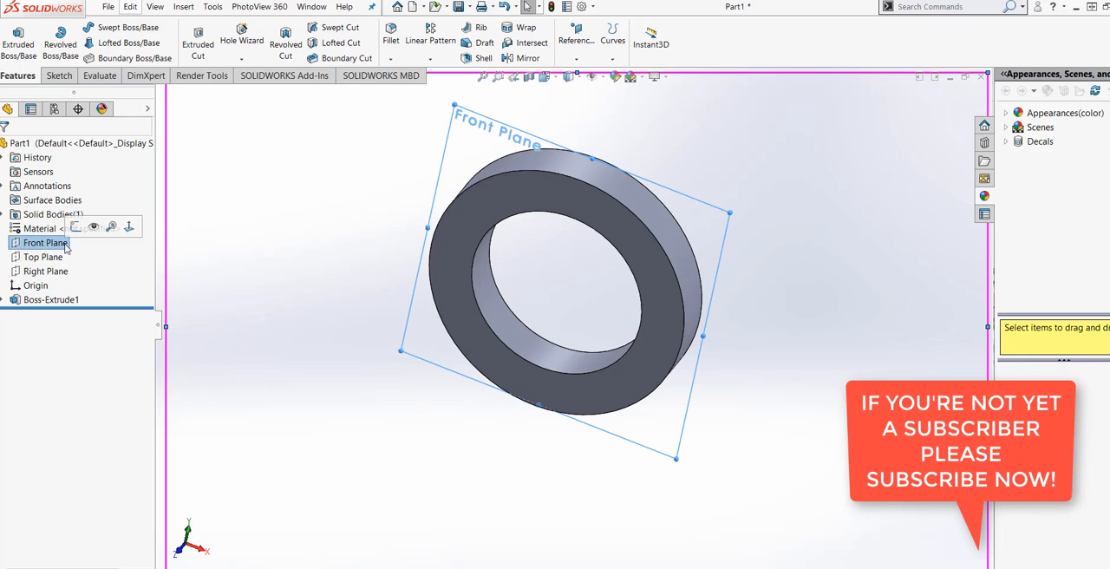
click(129, 227)
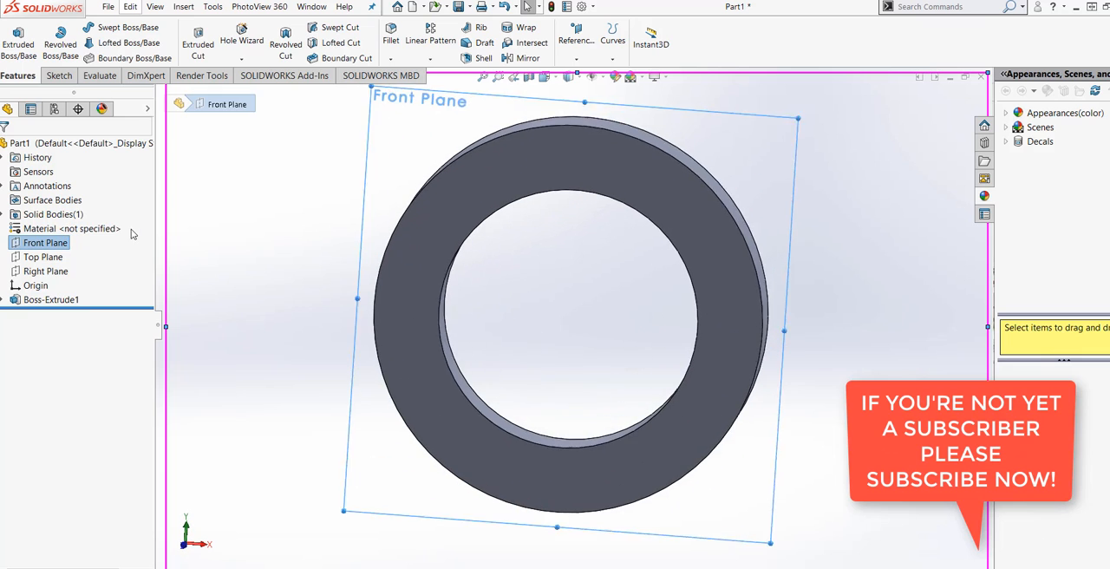
click(59, 75)
click(13, 35)
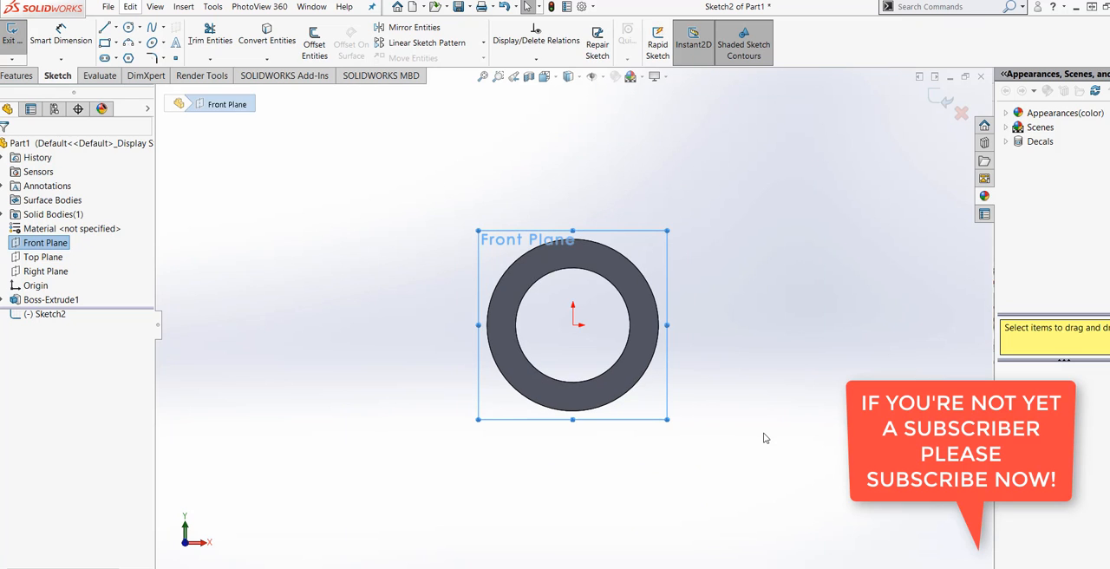
click(130, 29)
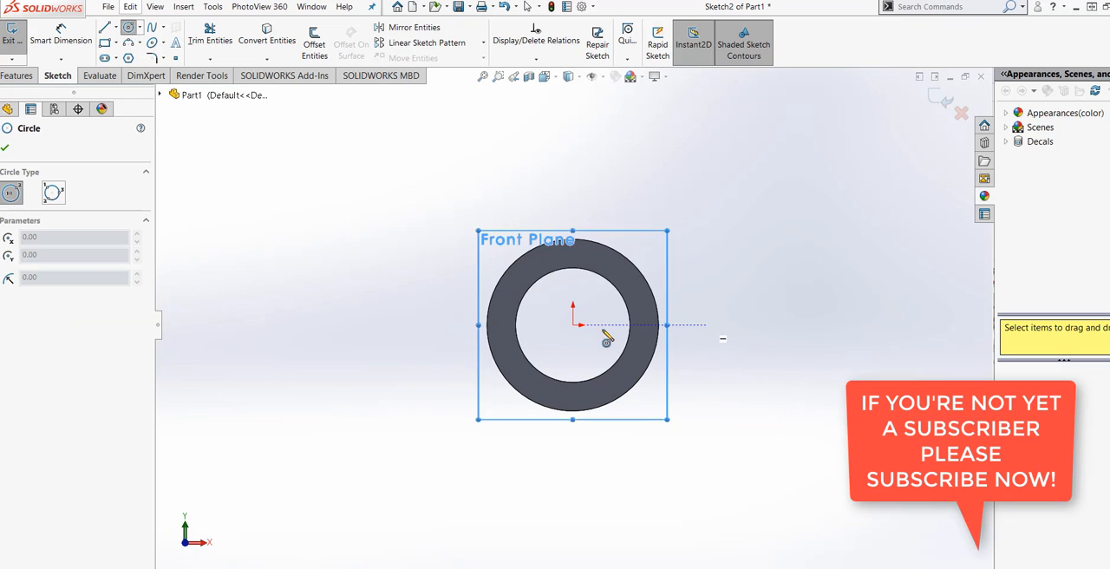
click(860, 325)
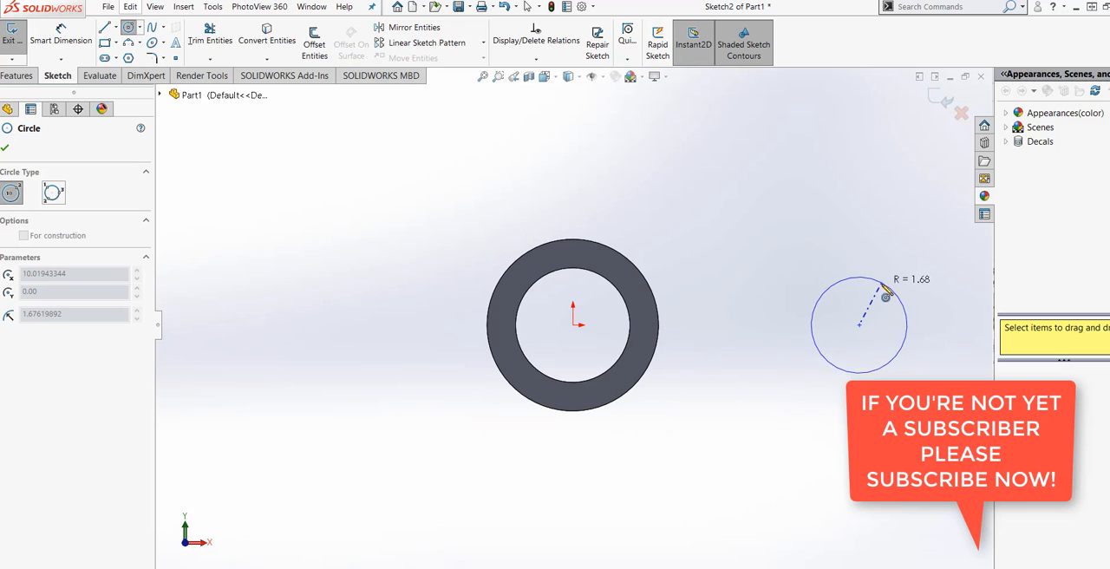
click(875, 296)
Dimension the new circle's diameter to 2 in.
click(60, 36)
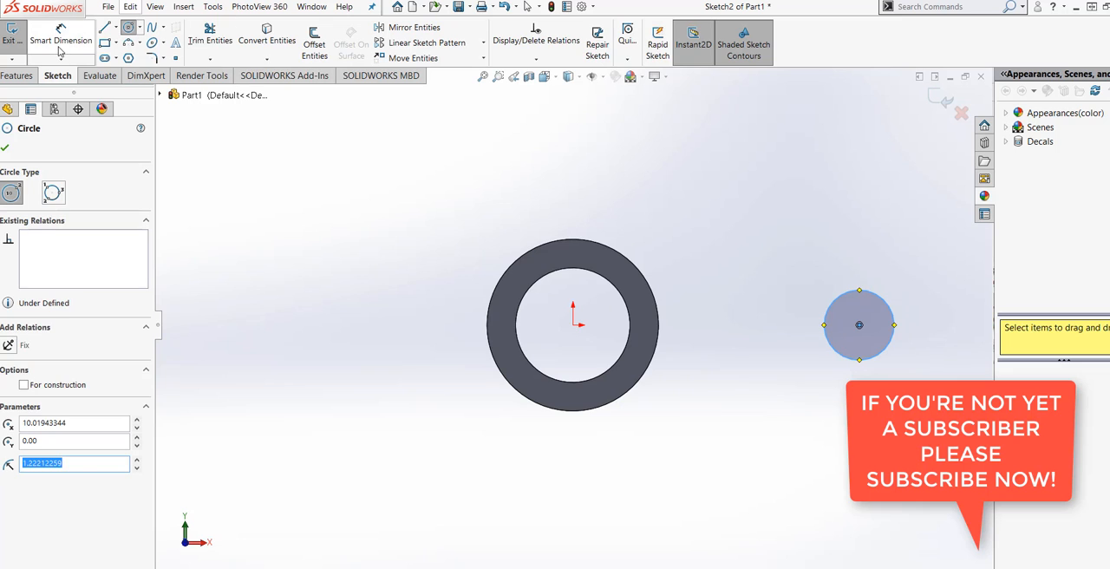
click(837, 338)
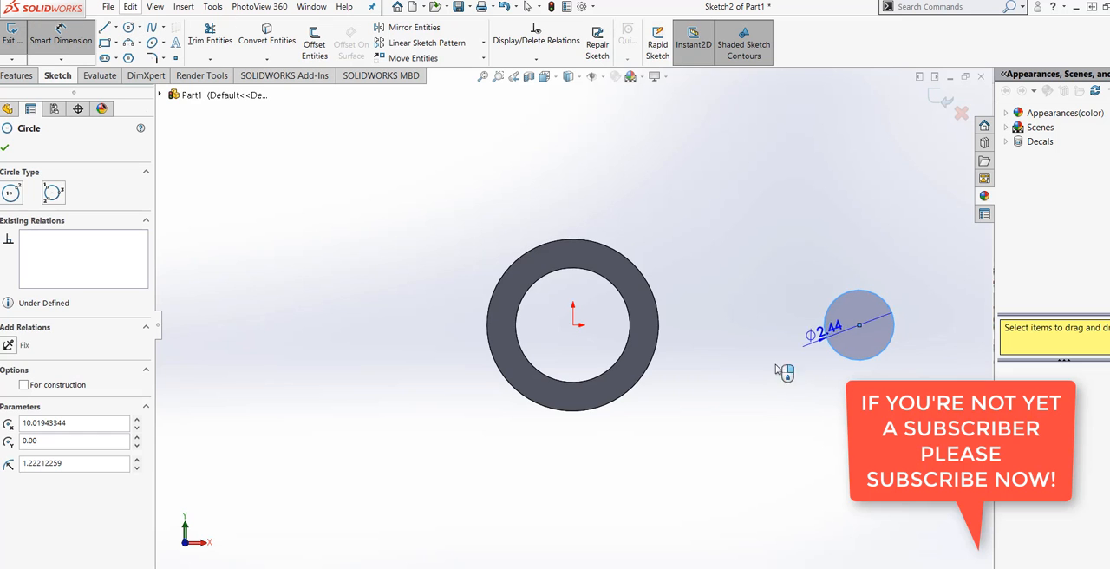
click(769, 332)
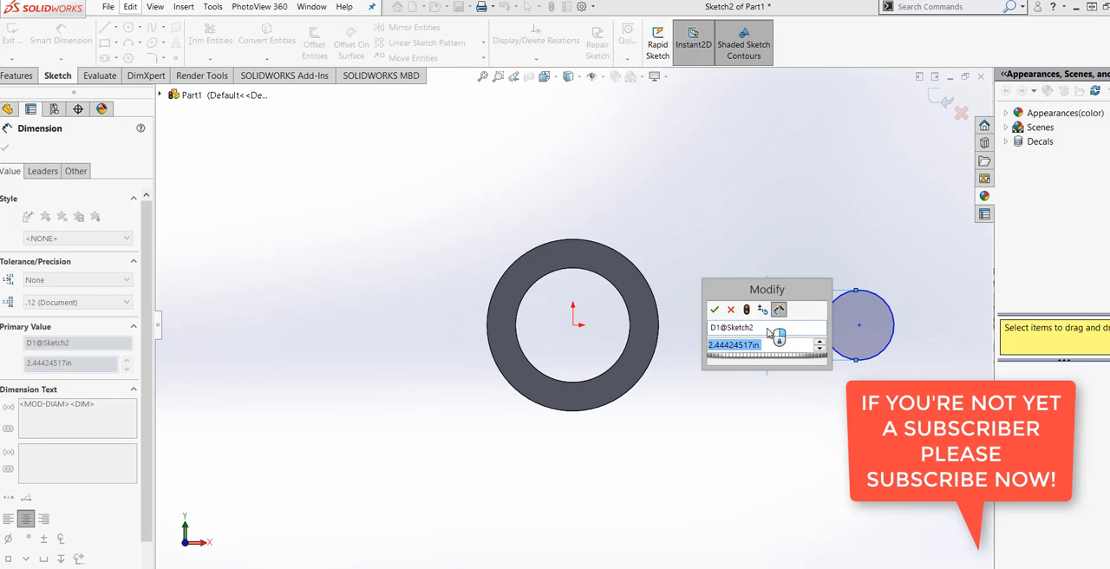
text(2.00)
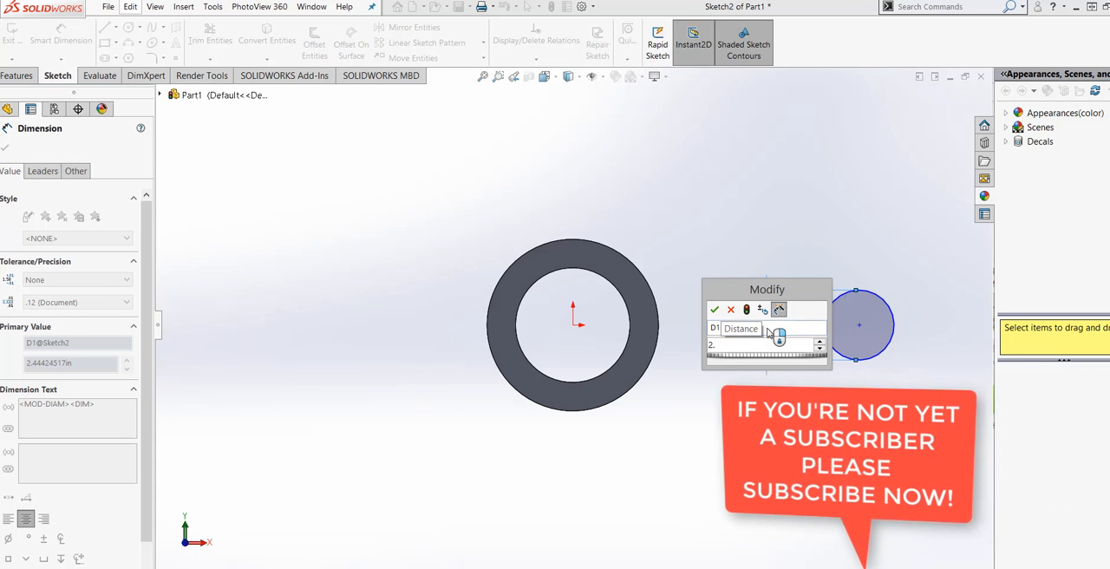
mouse_move(782, 367)
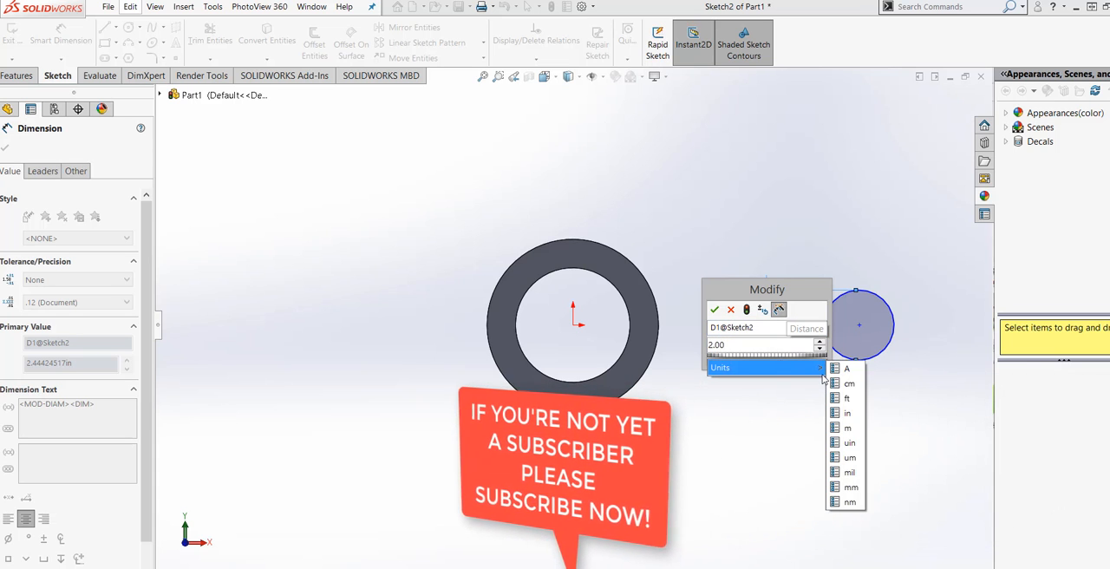
click(847, 414)
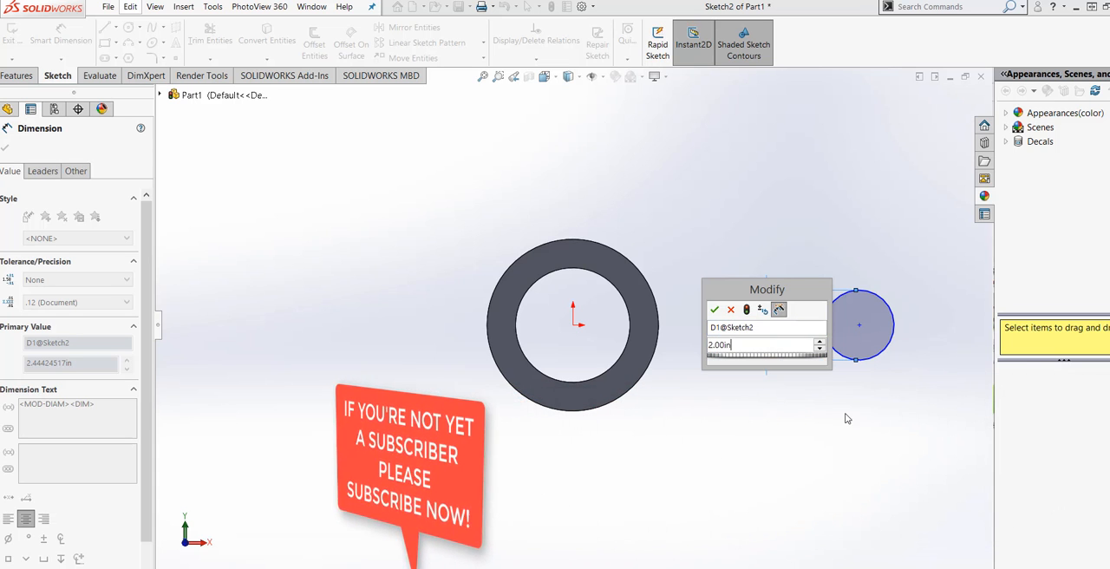
click(747, 312)
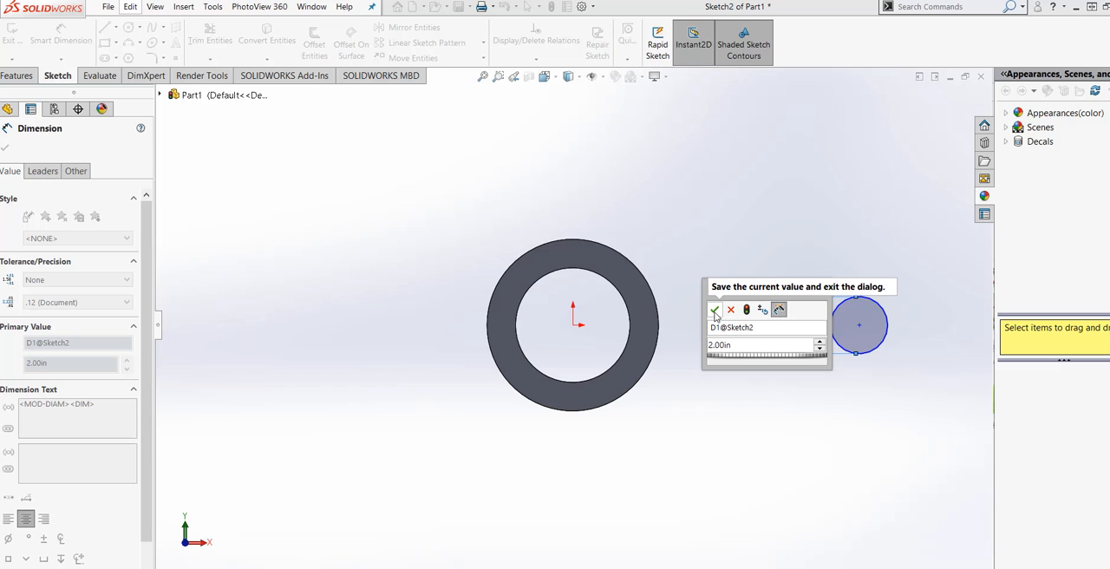
click(715, 310)
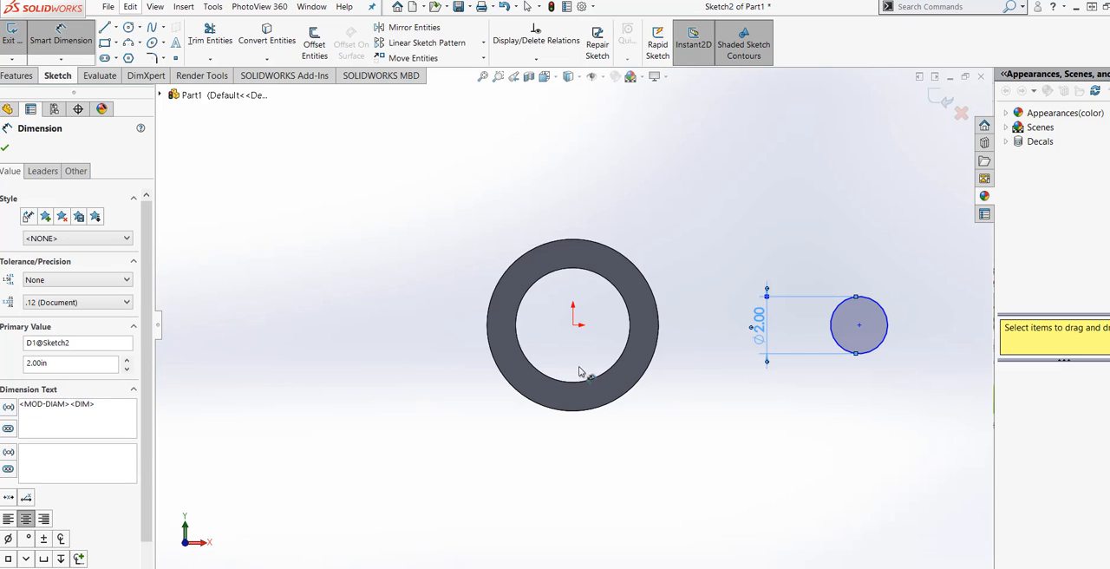
Dimension the horizontal distance from the origin to the 2 in circle's centre as 8 in.
click(576, 326)
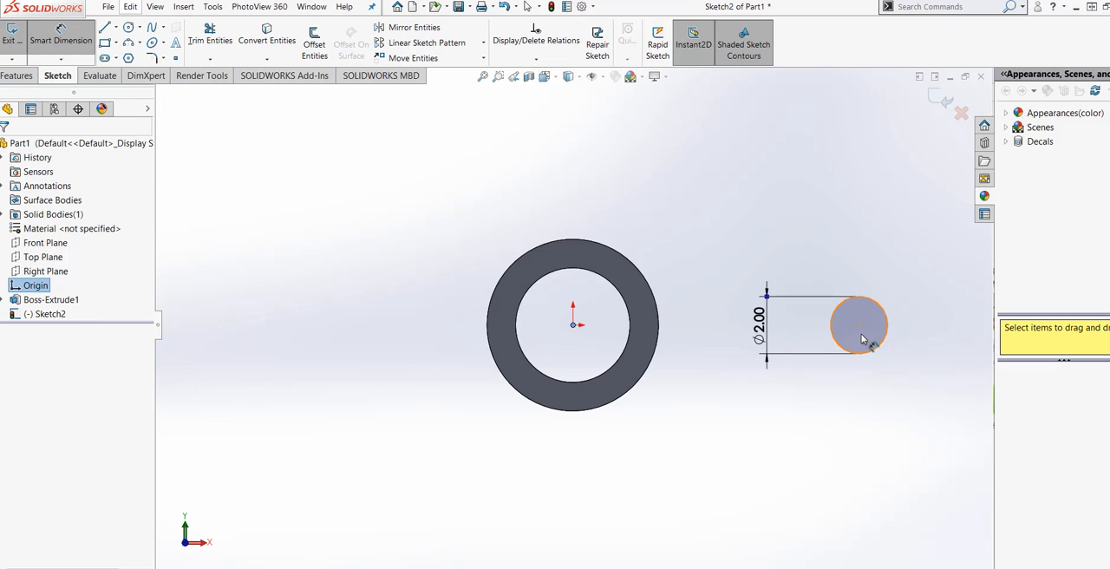
click(858, 326)
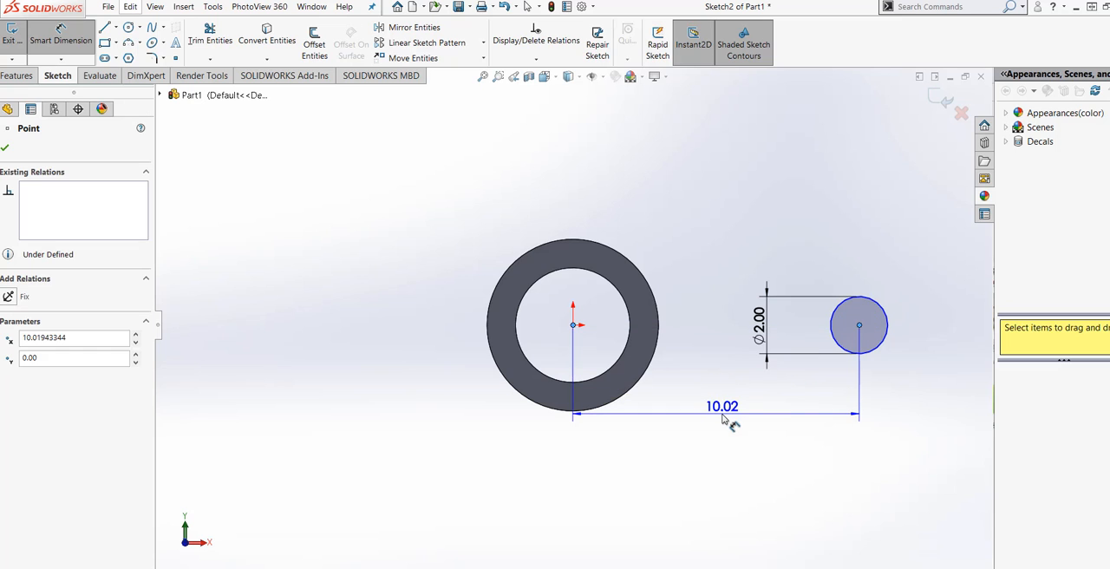
click(721, 414)
text(8)
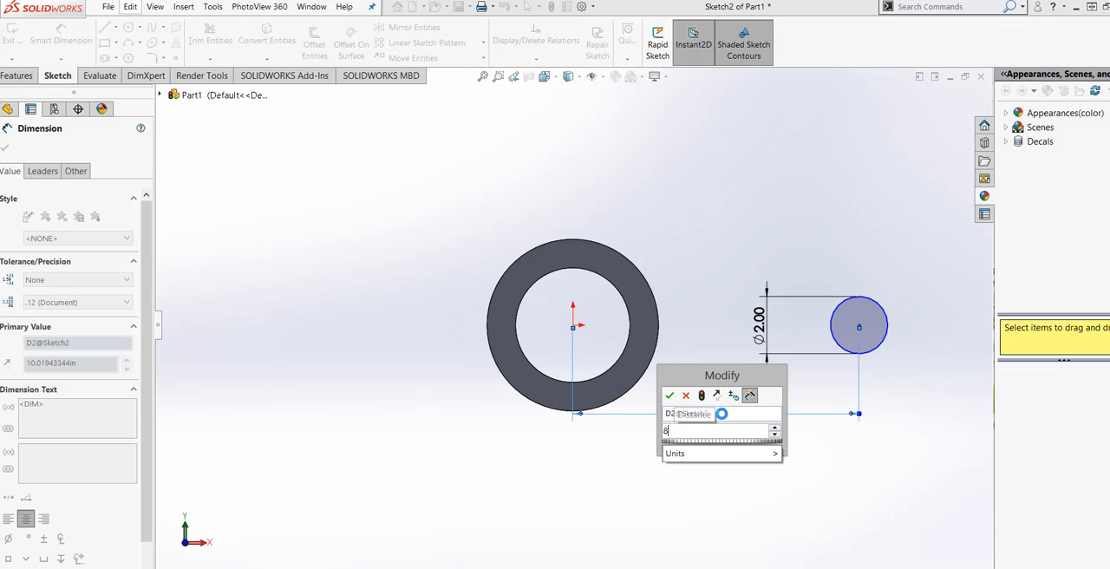
mouse_move(737, 454)
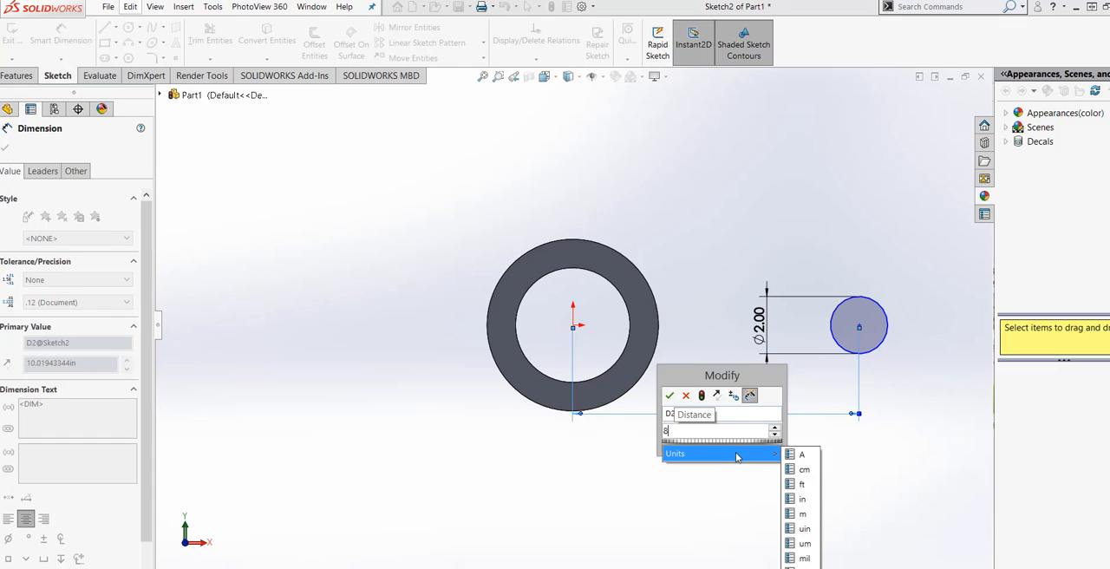
click(802, 498)
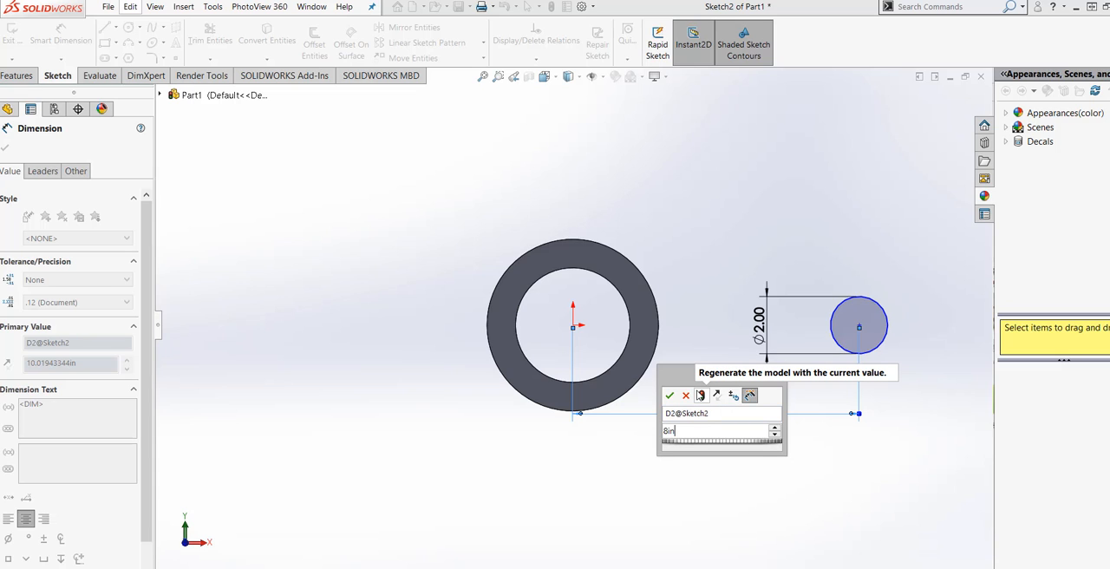
click(700, 396)
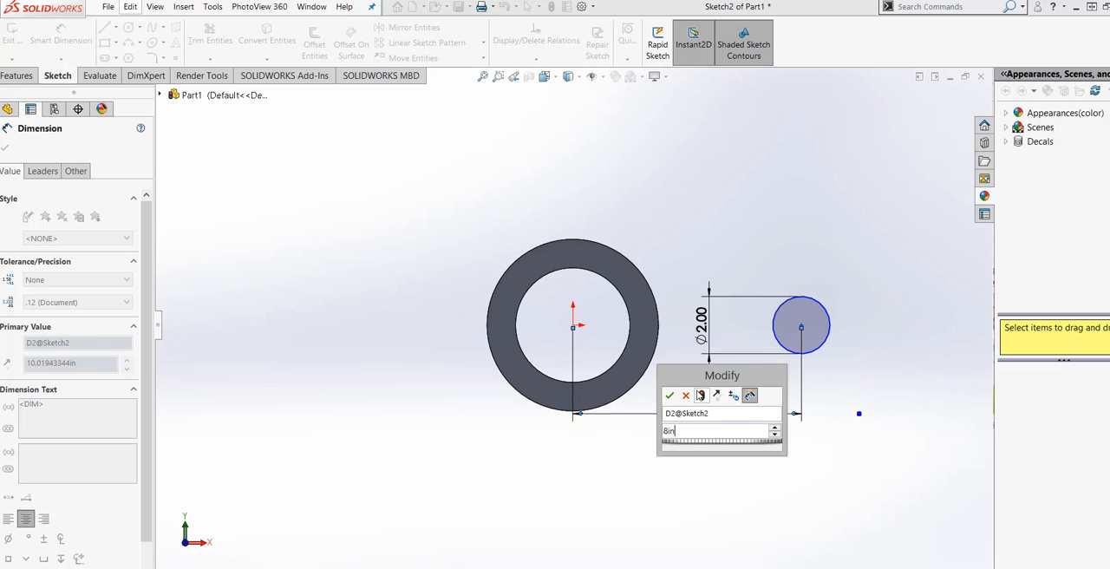
click(669, 397)
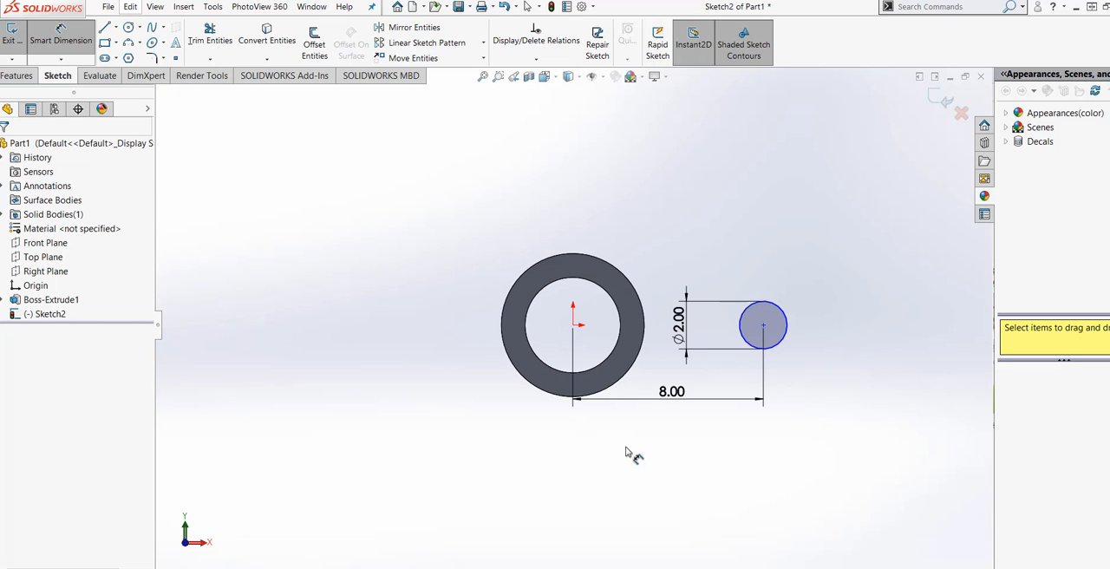
Sketch a smaller concentric circle inside the 2 in circle and dimension its diameter to 1.35 in.
scroll(607, 397, down, 3)
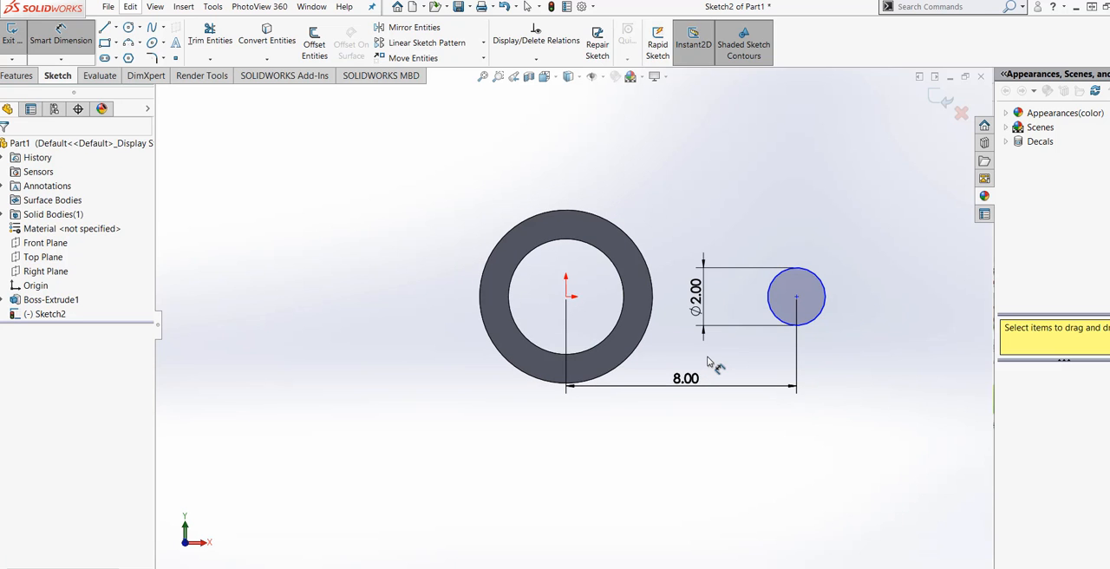
click(128, 27)
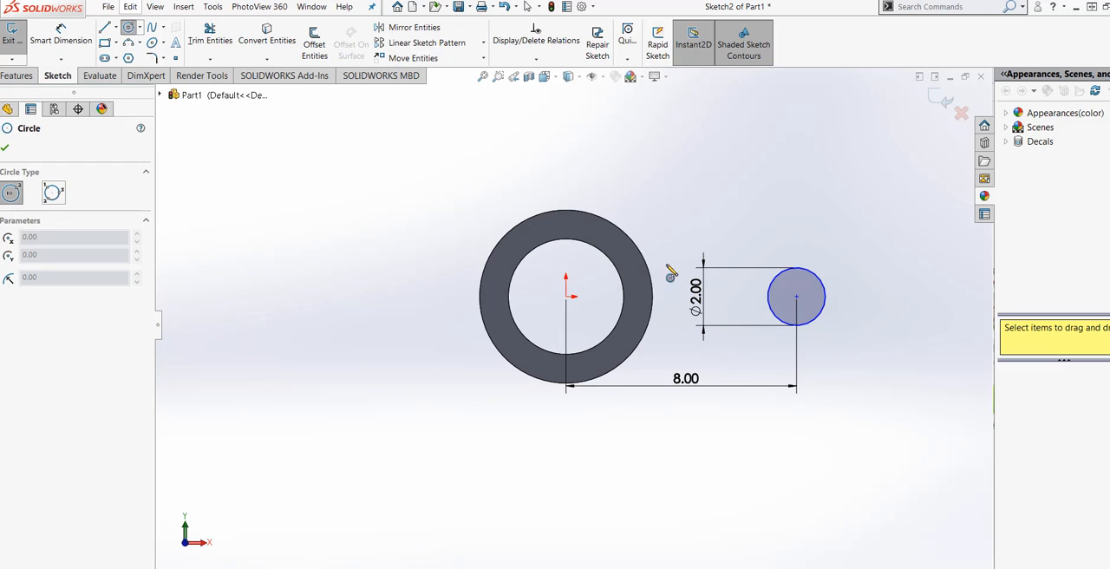
click(796, 297)
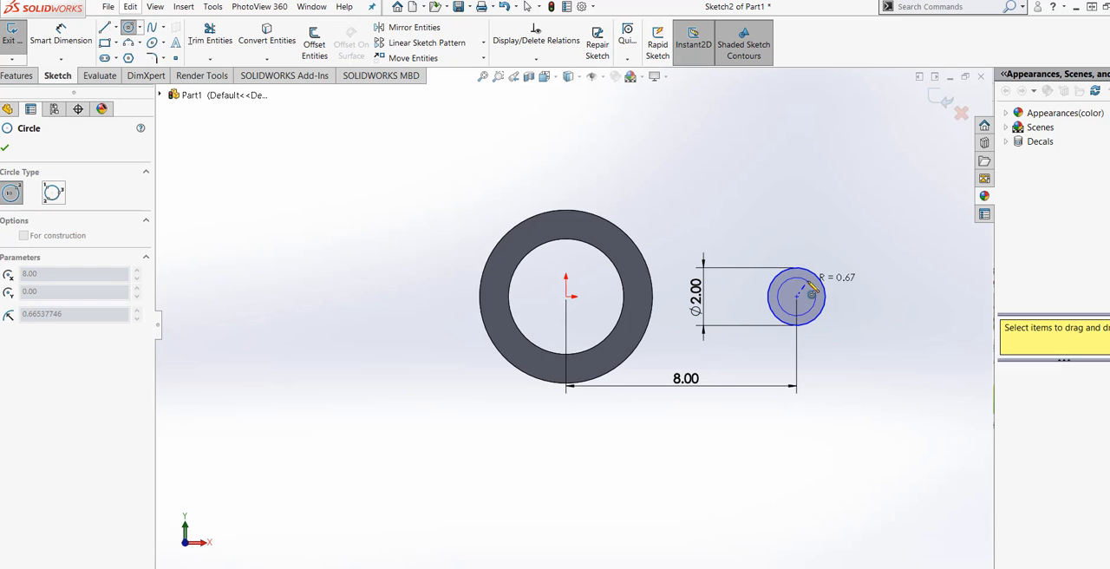
click(813, 289)
click(60, 34)
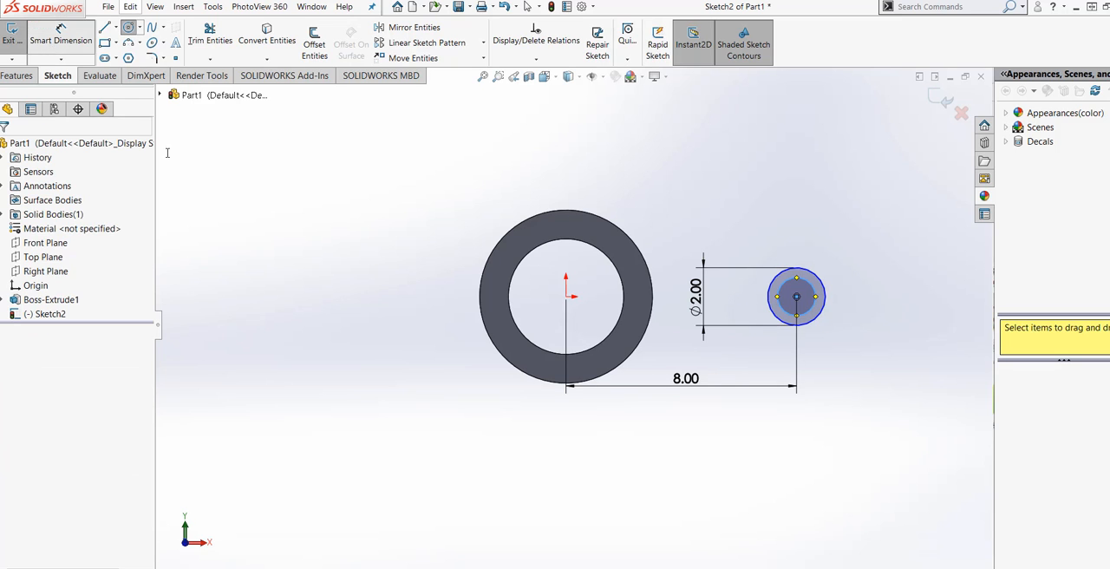
click(808, 310)
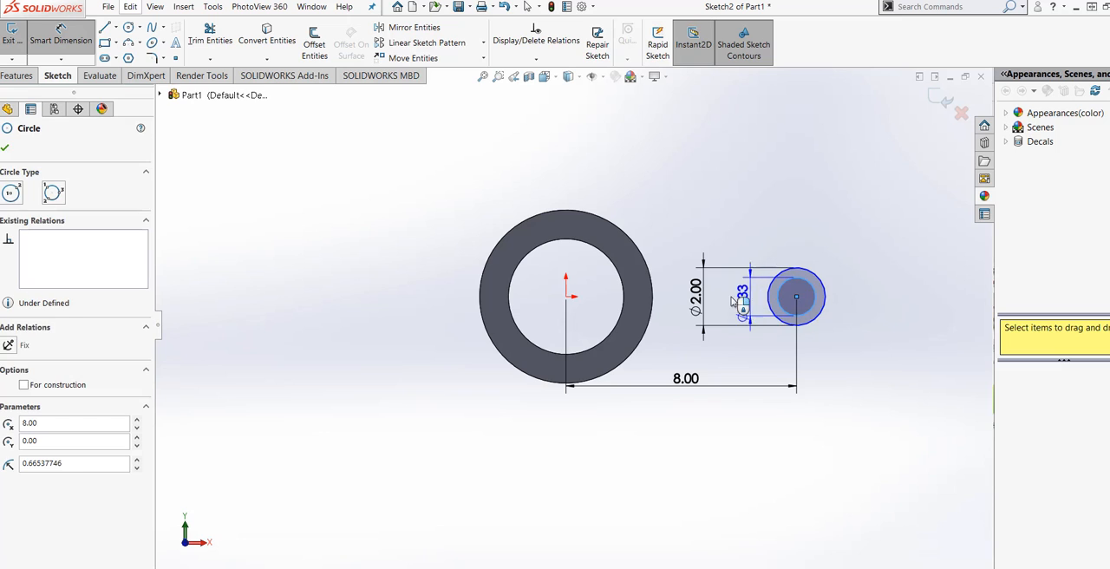
click(735, 303)
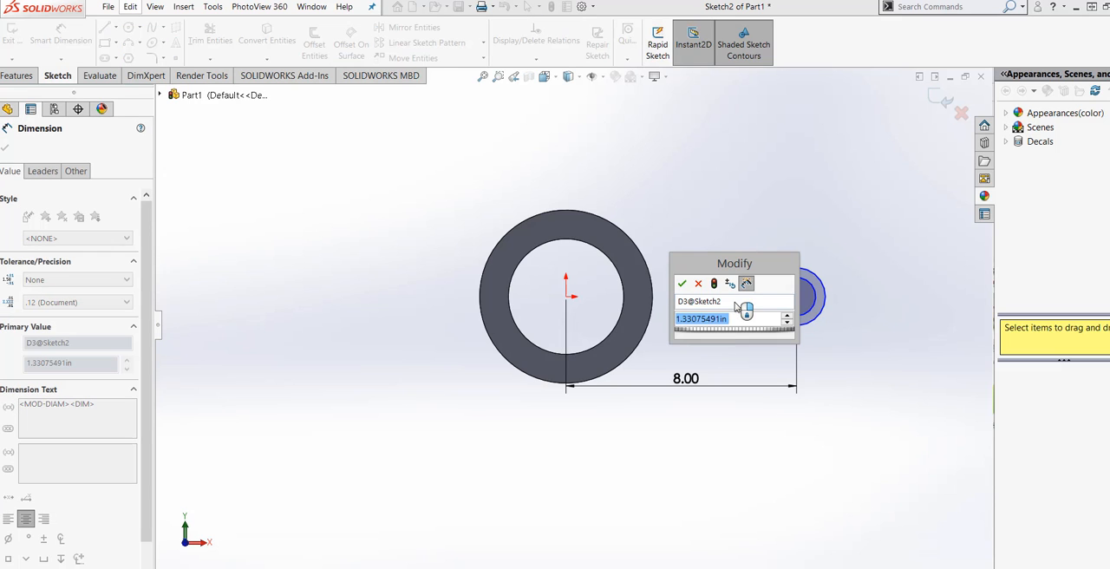
scroll(737, 308, up, 2)
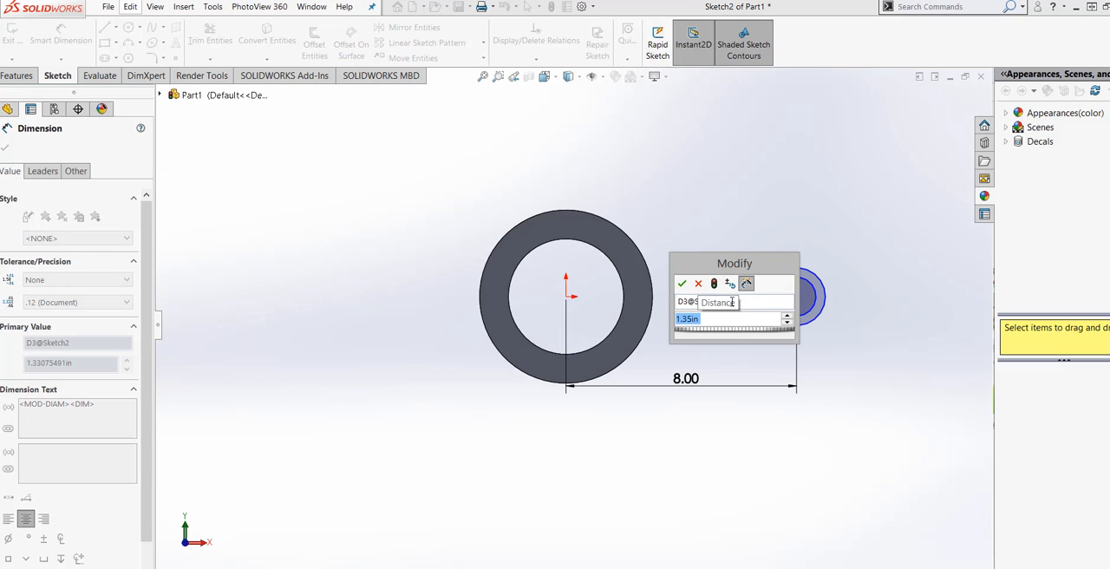
click(717, 287)
click(683, 284)
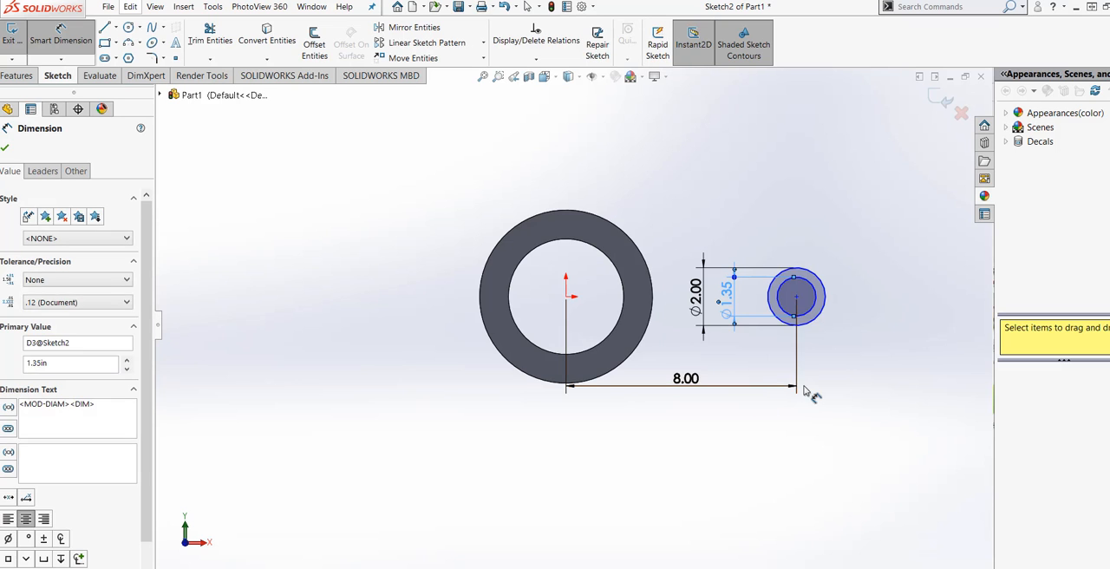
key(Escape)
Start a boss extrusion of the small 2 in ring sketch and set its depth to 2 in.
mouse_move(805, 401)
middle_down()
mouse_move(854, 352)
mouse_move(800, 387)
mouse_move(800, 423)
middle_up()
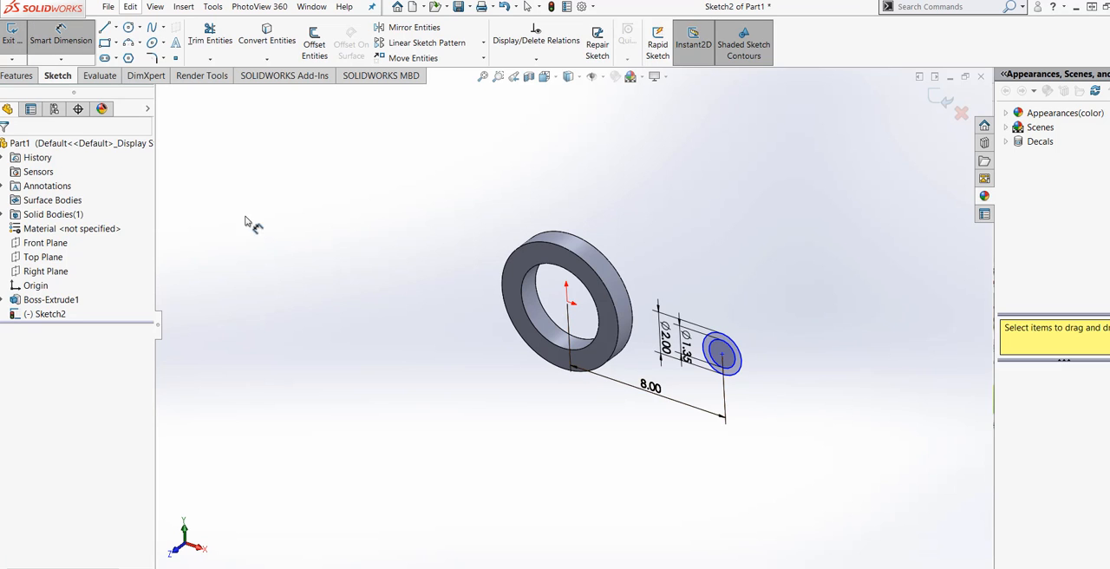
click(26, 78)
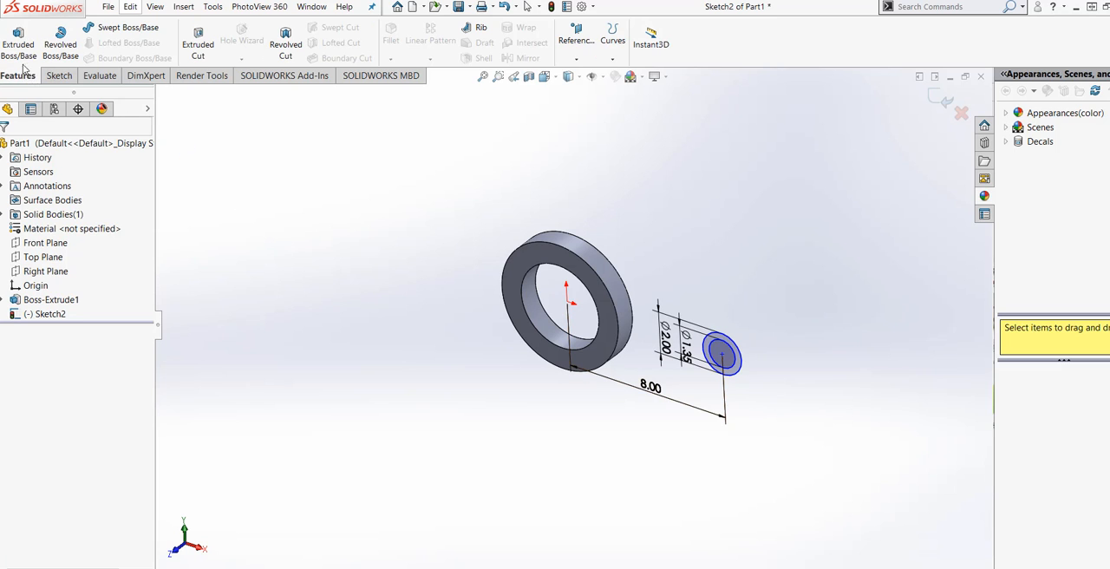
click(19, 48)
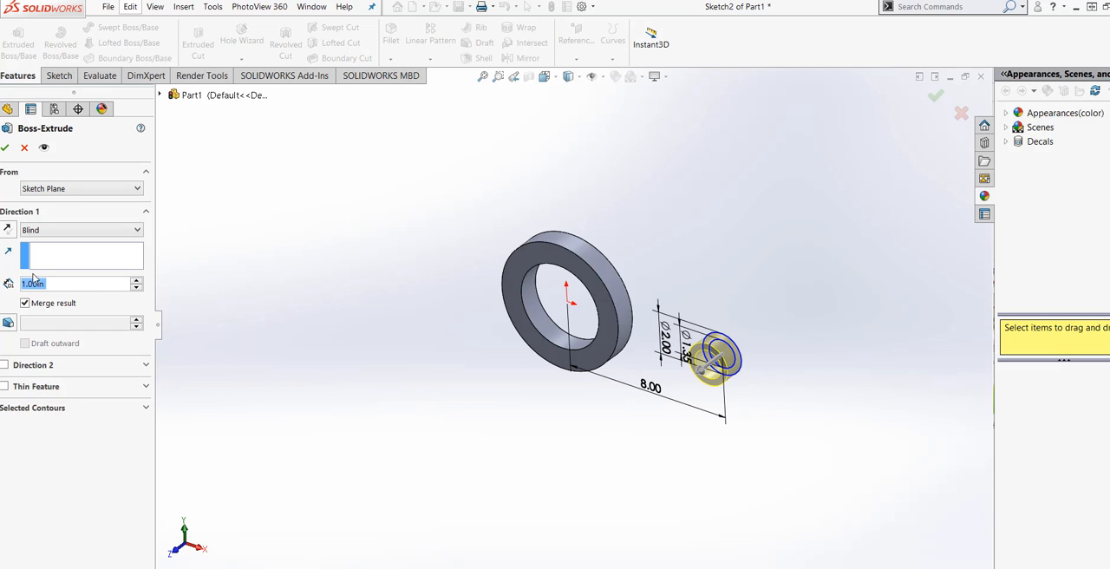
click(62, 285)
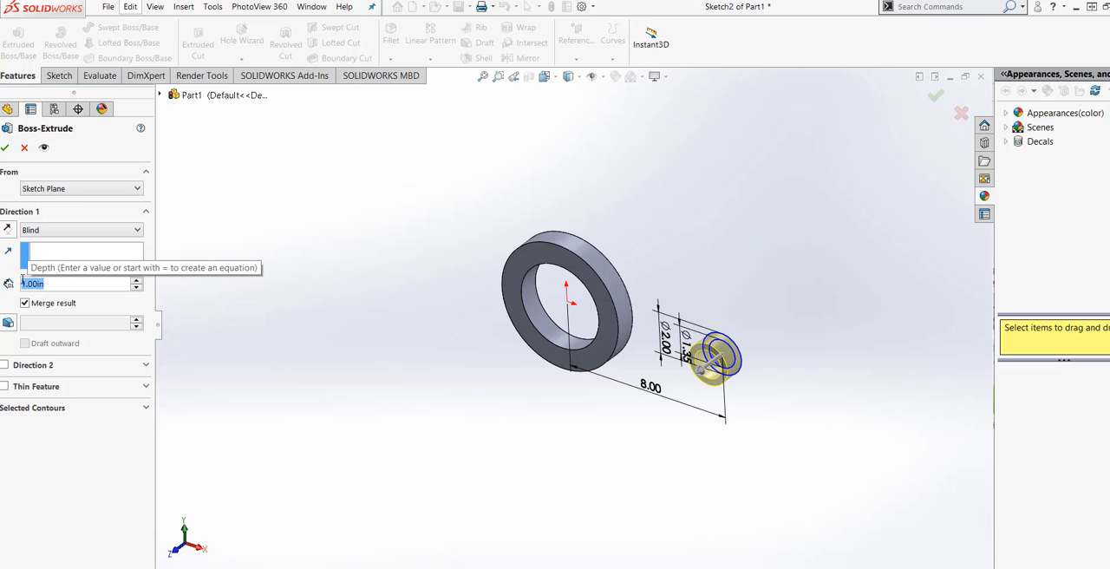
text(2)
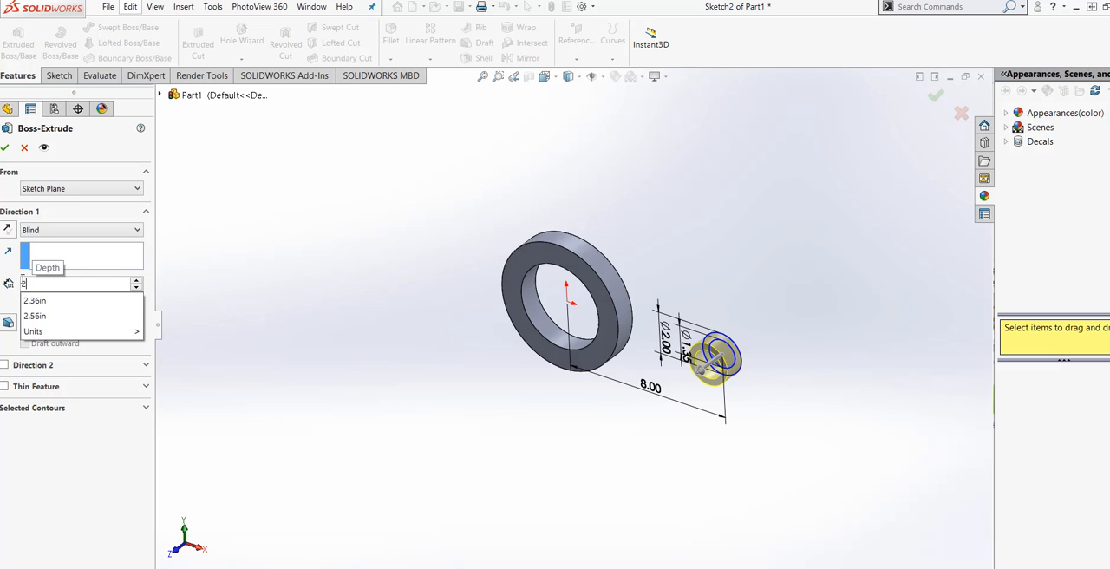
mouse_move(87, 332)
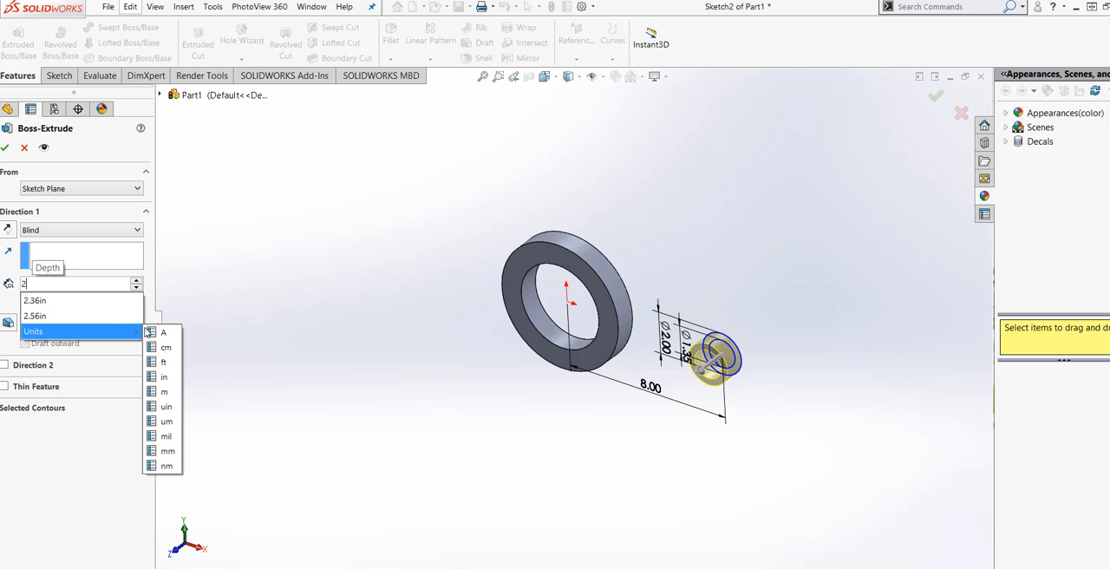
click(163, 376)
key(Return)
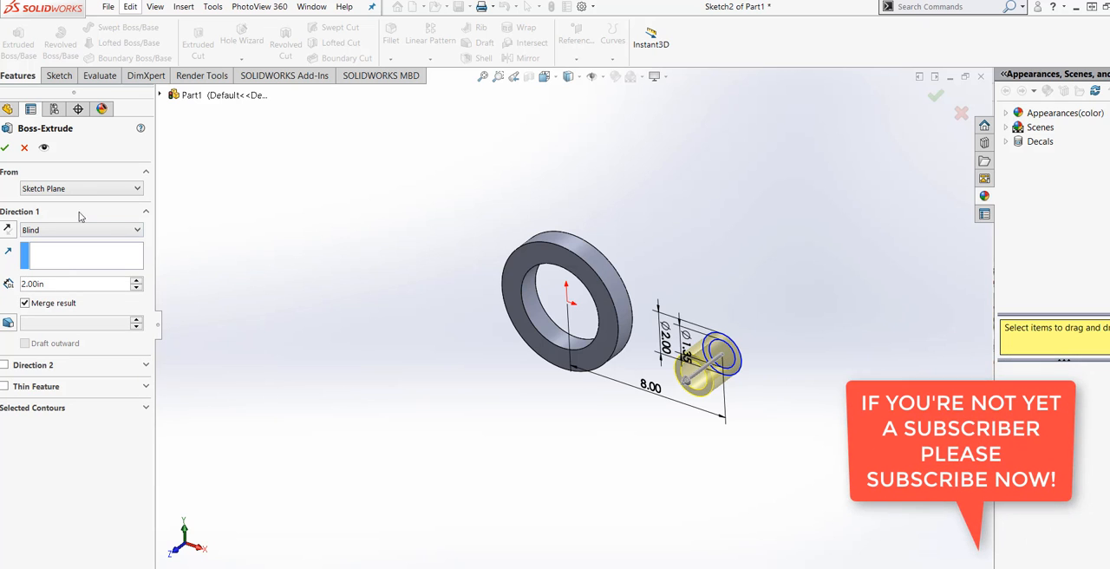
Set the small ring extrusion's end condition to Mid Plane and complete the feature.
click(55, 230)
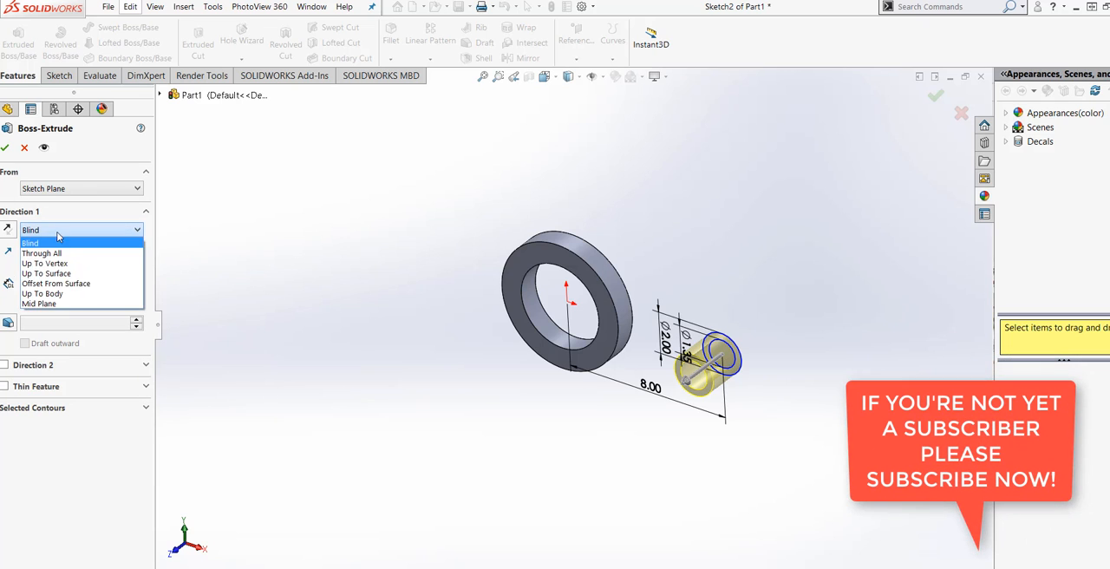
click(69, 303)
click(158, 325)
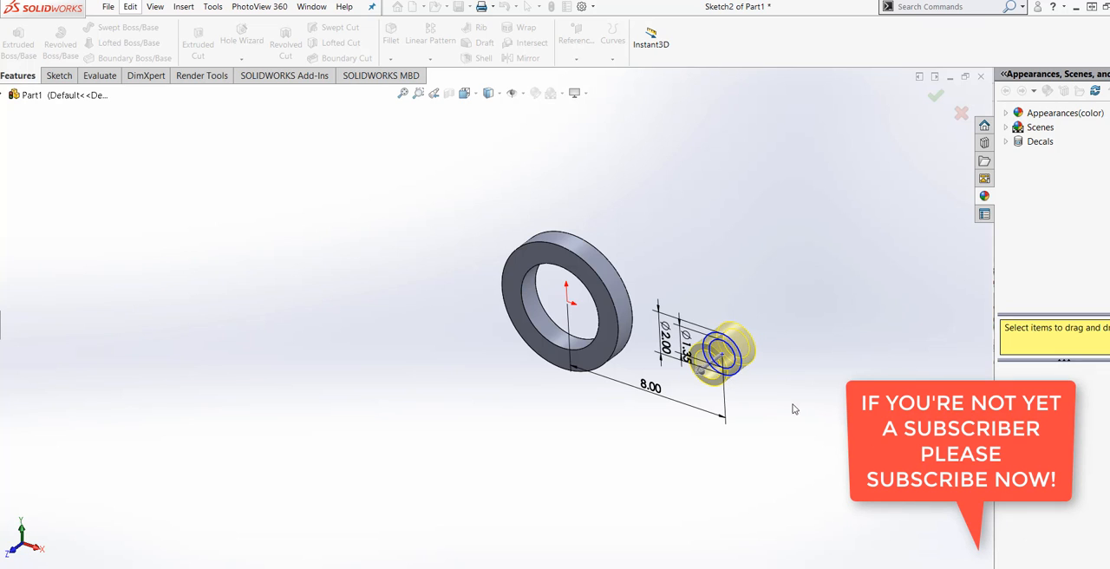
click(4, 97)
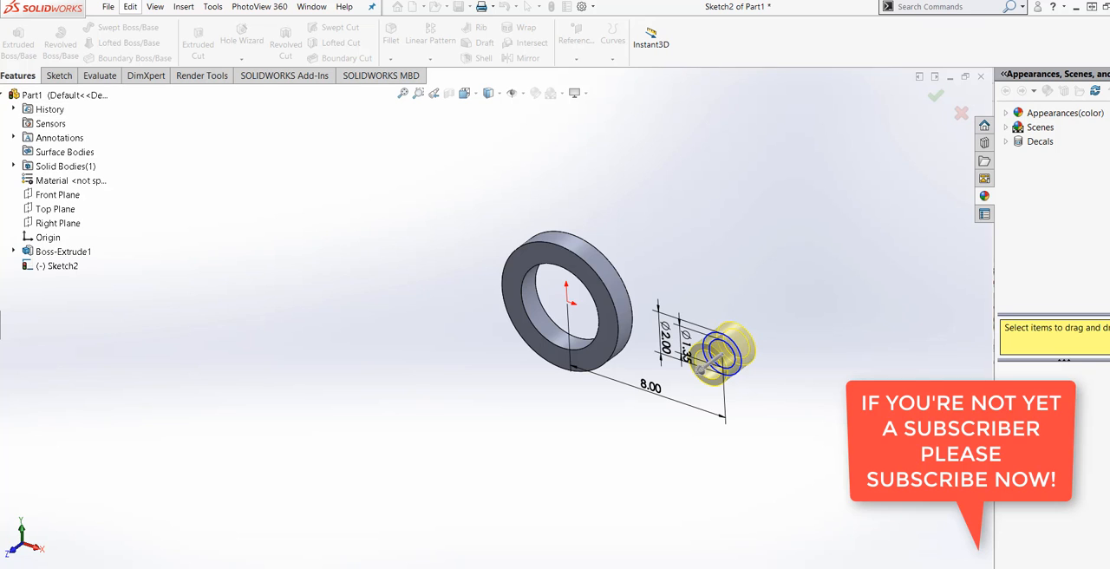
click(1, 324)
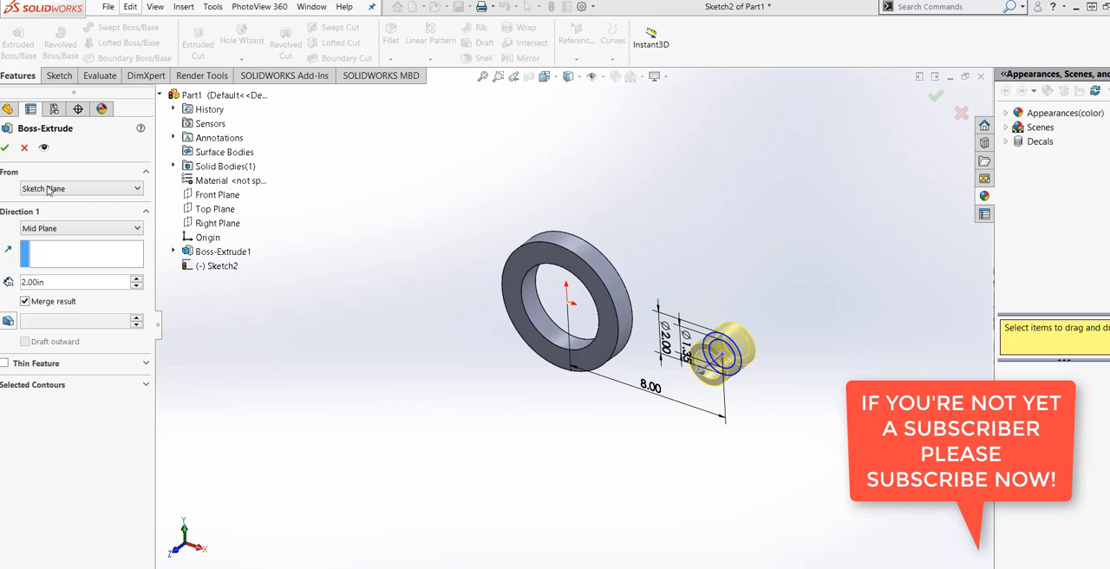
click(6, 149)
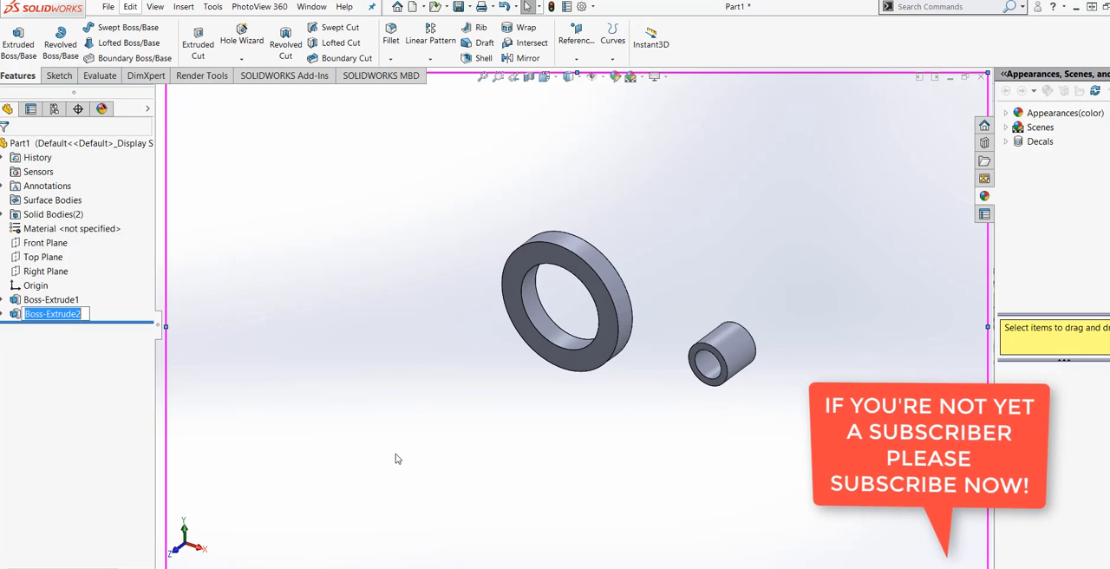
Begin a reference plane parallel to the Right Plane, offset 4 in towards the small boss.
middle_drag(522, 437, 498, 451)
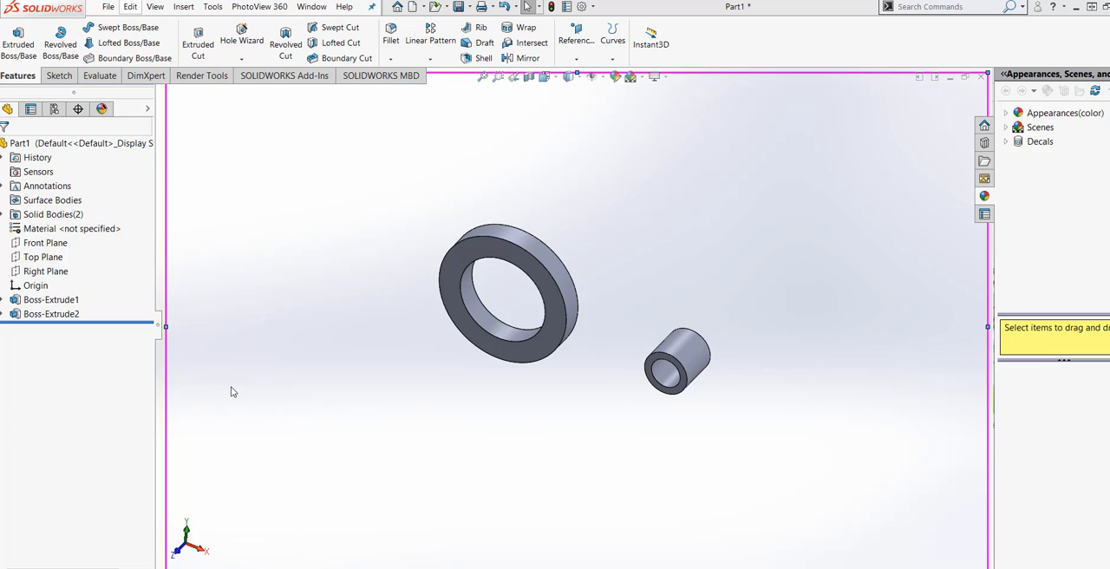
click(45, 272)
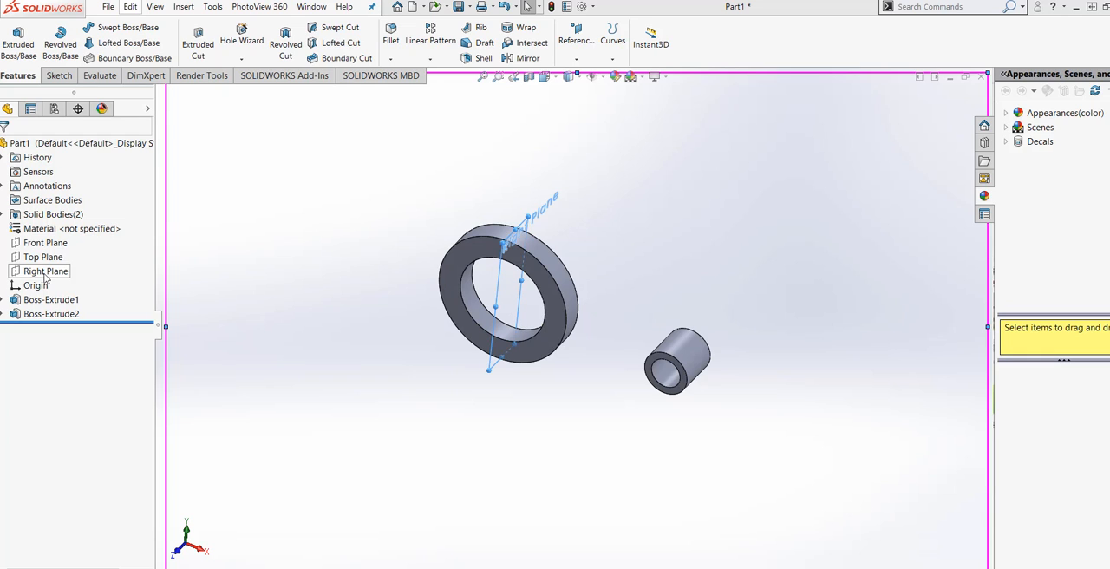
click(582, 64)
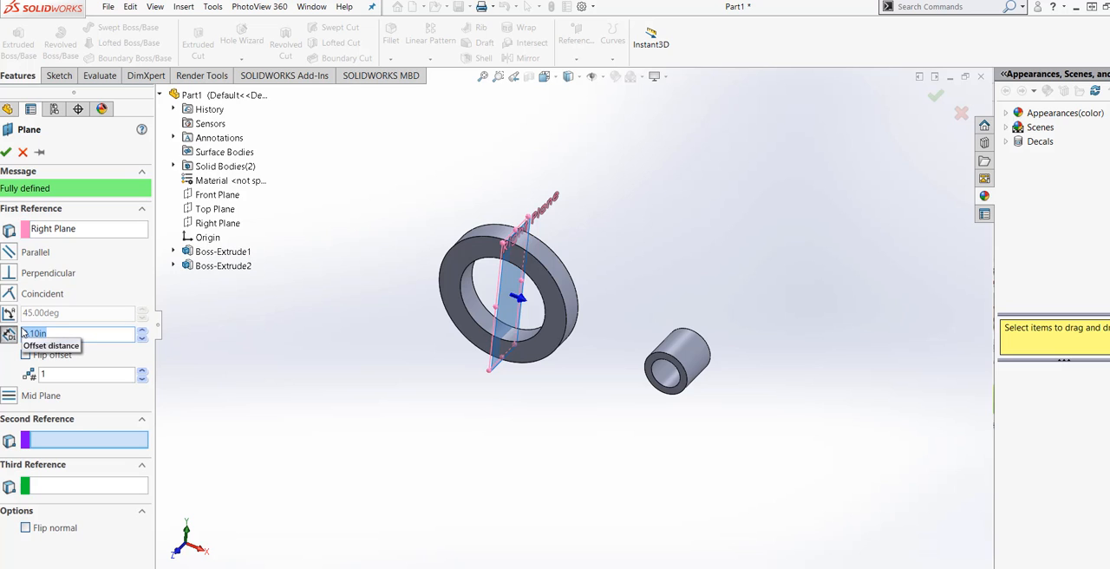
key(BackSpace)
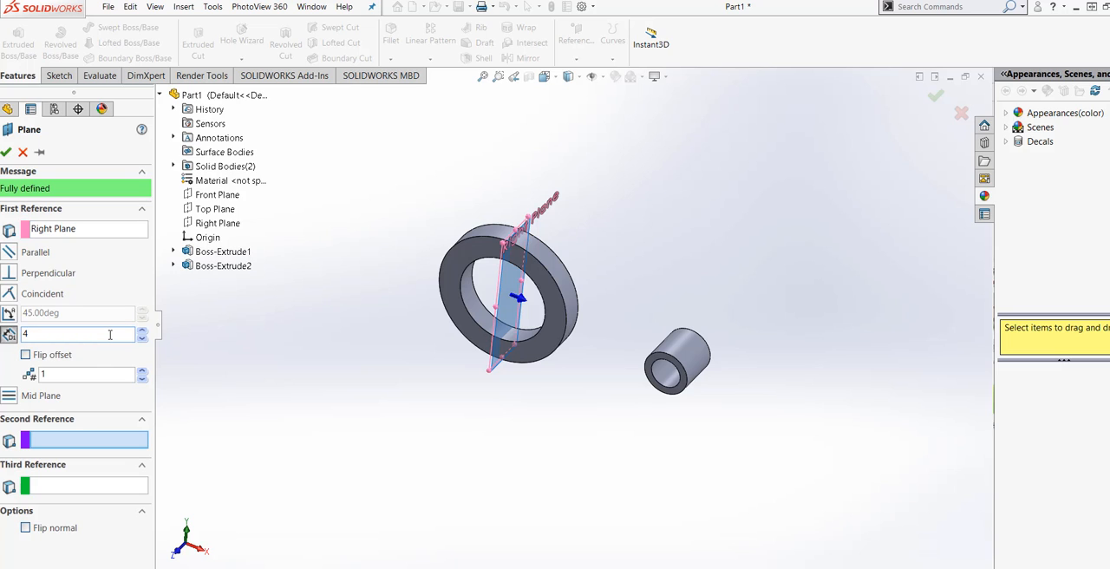
key(Return)
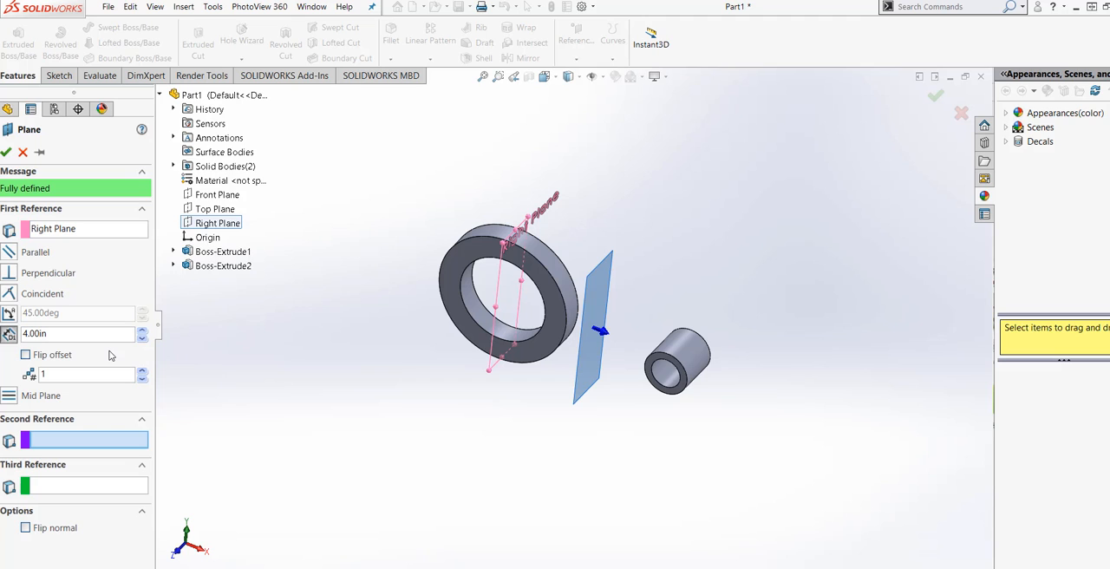
Set the reference plane's offset distance to 5 in and create the plane.
middle_drag(524, 462, 562, 413)
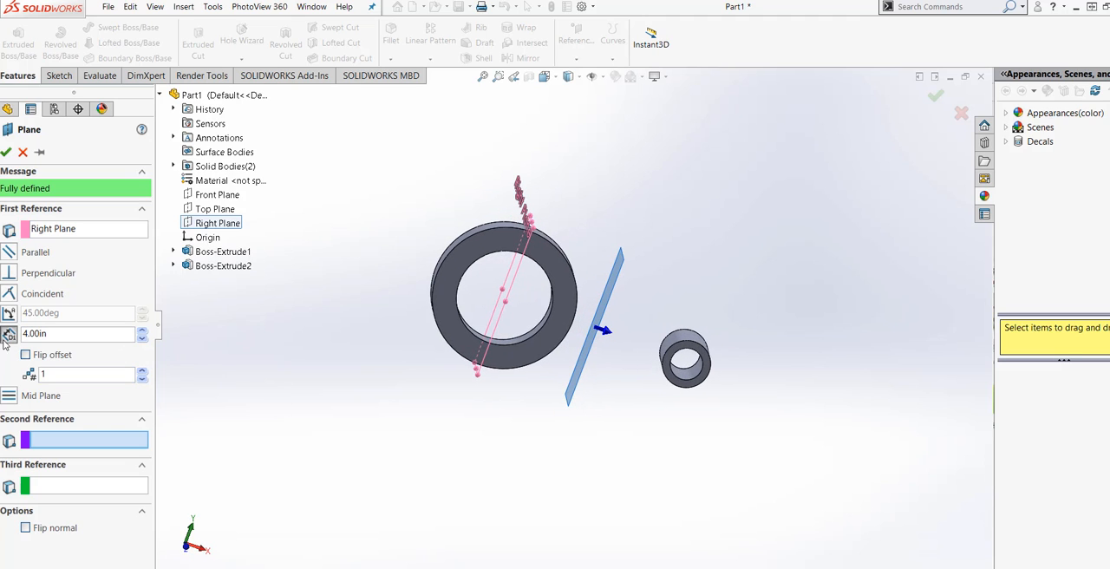
drag(50, 333, 21, 327)
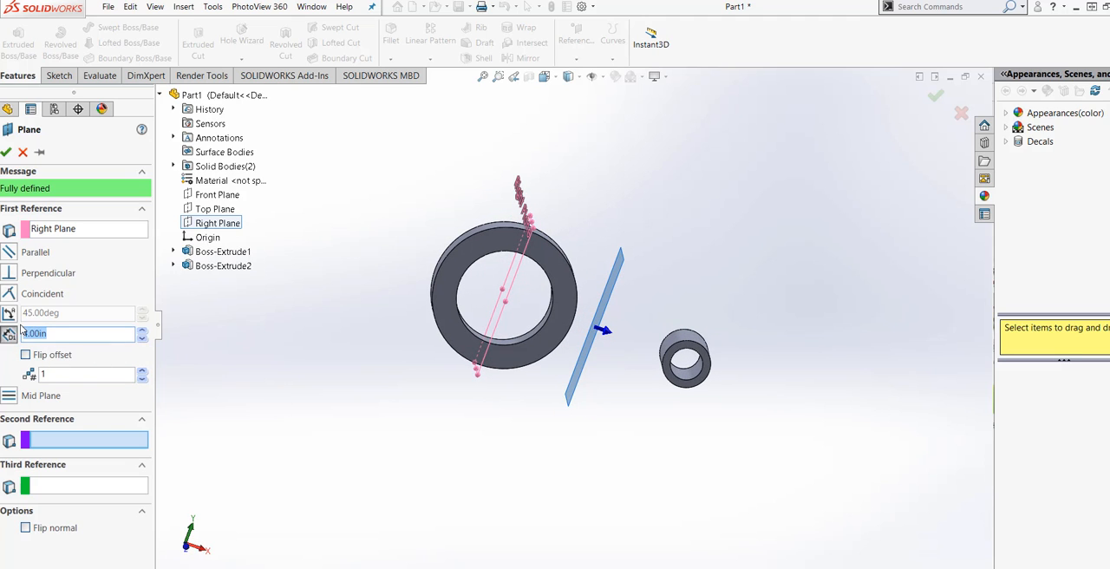
key(BackSpace)
text(5)
key(Return)
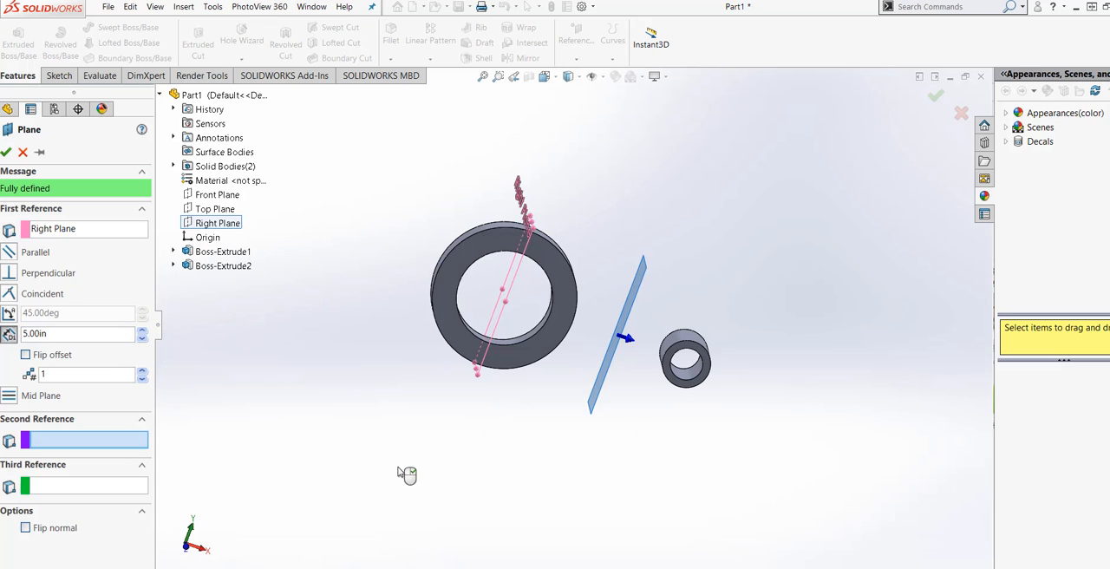
middle_drag(404, 473, 329, 479)
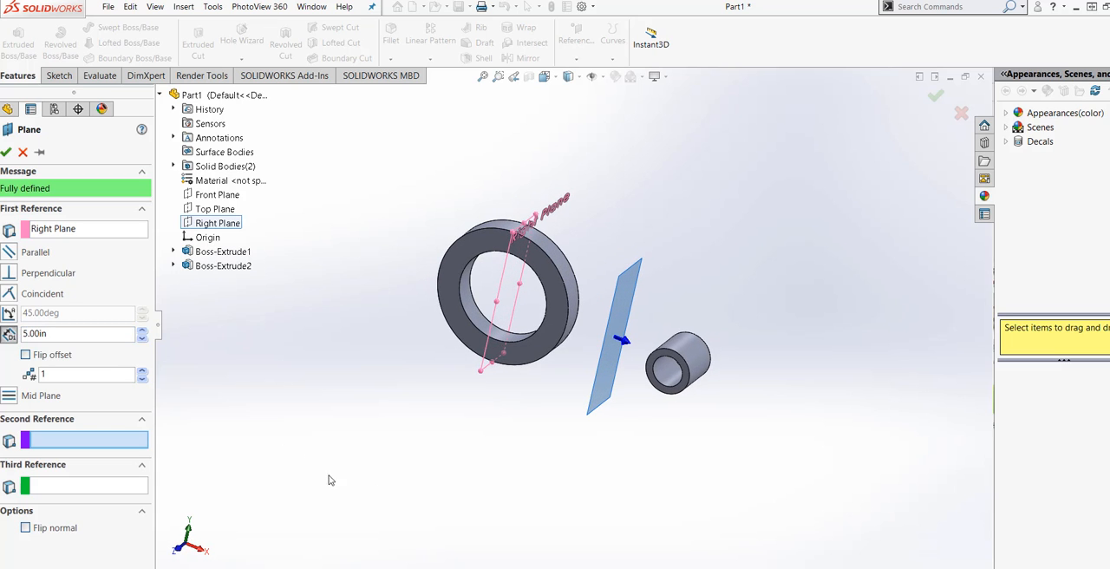
click(7, 152)
Start a sketch on the new offset plane and draw a corner rectangle about 0.63 in wide between the small boss's upper and lower edges.
middle_drag(612, 495, 521, 468)
click(59, 75)
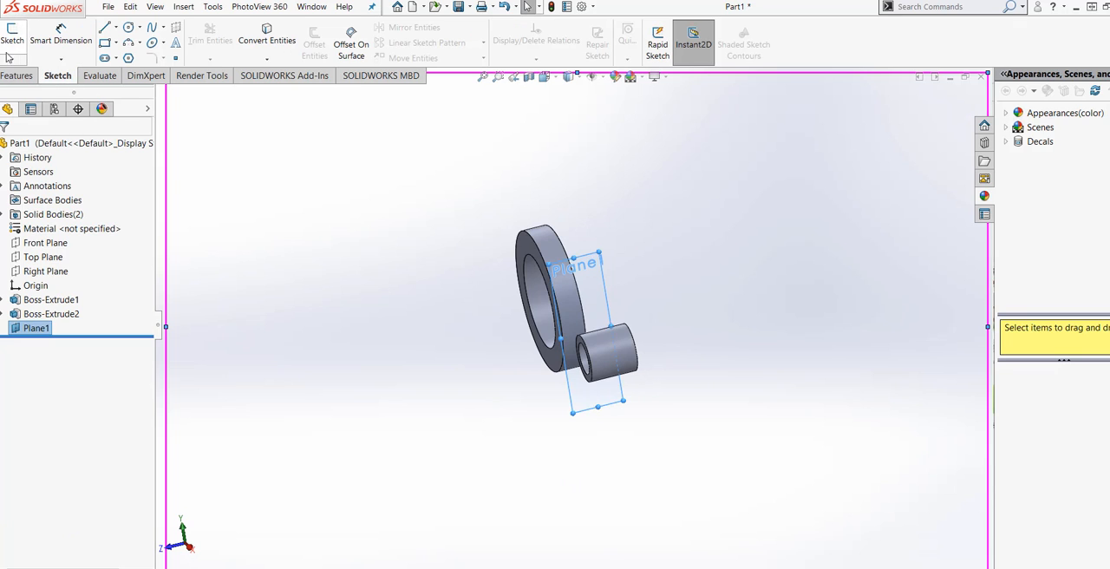
click(12, 39)
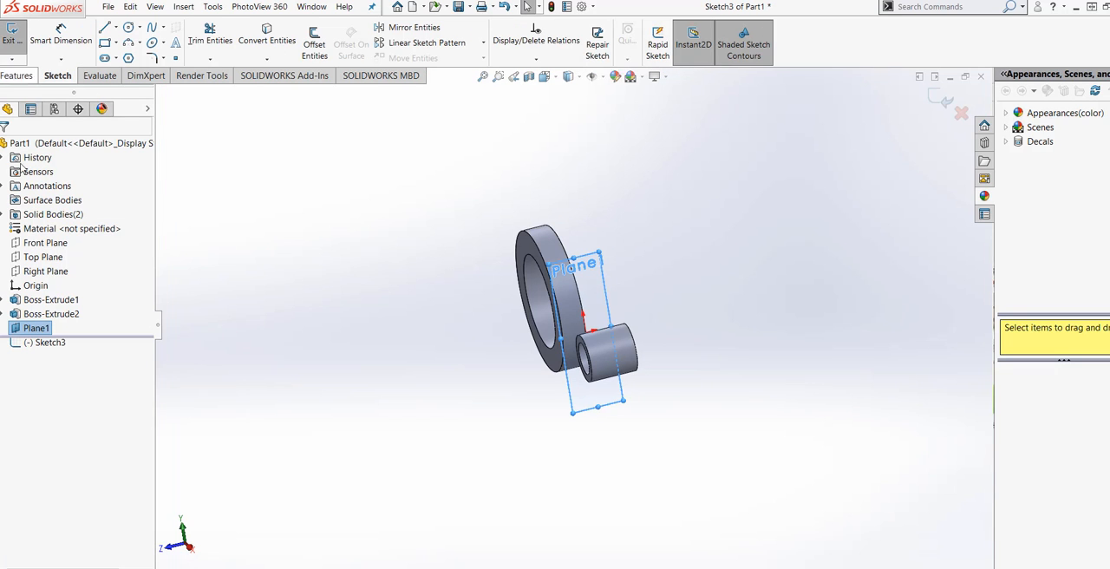
click(555, 78)
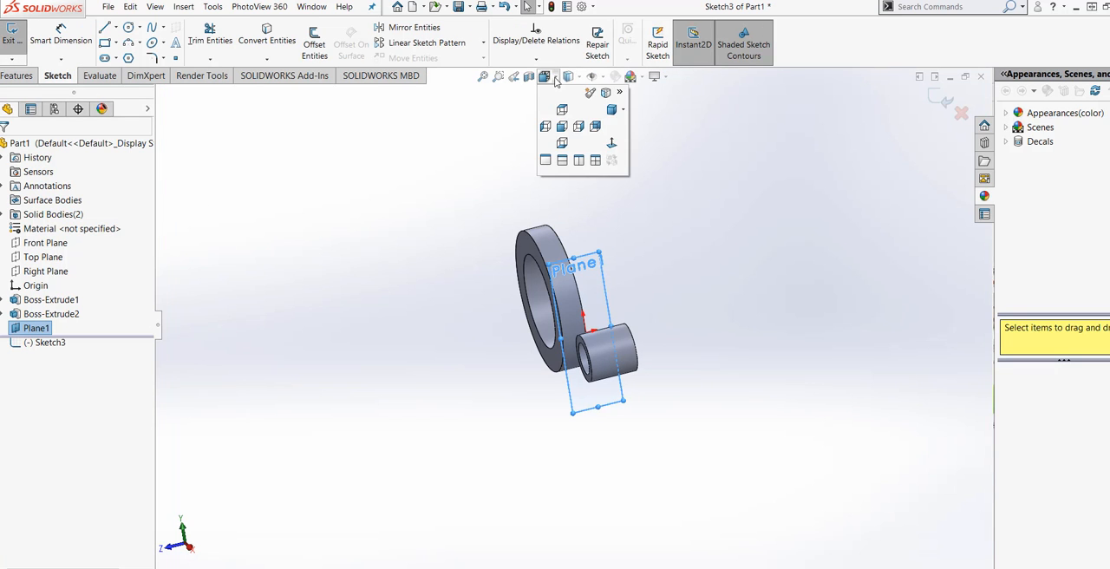
click(611, 142)
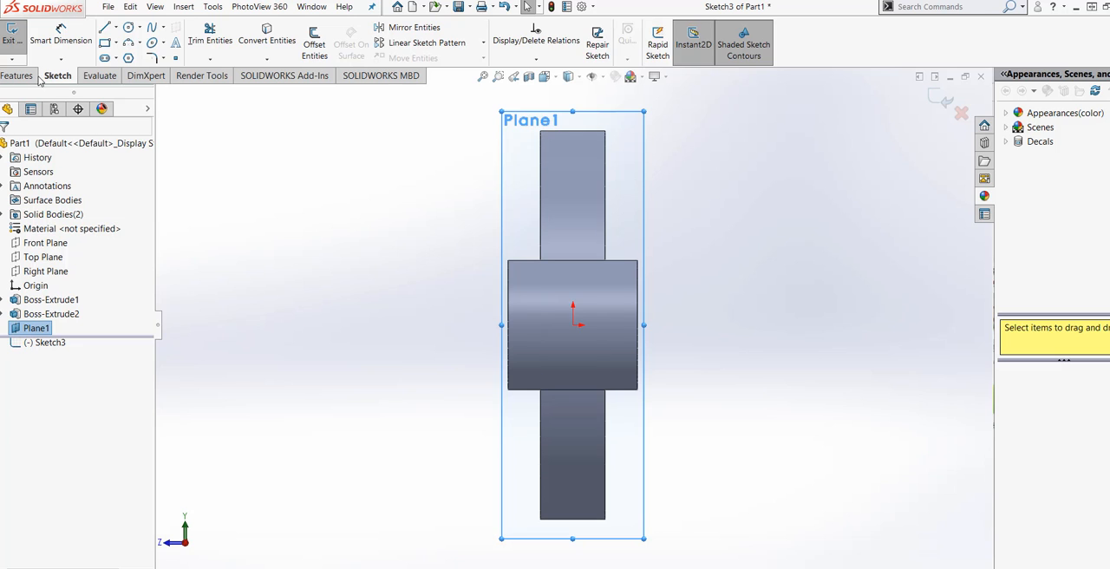
click(104, 43)
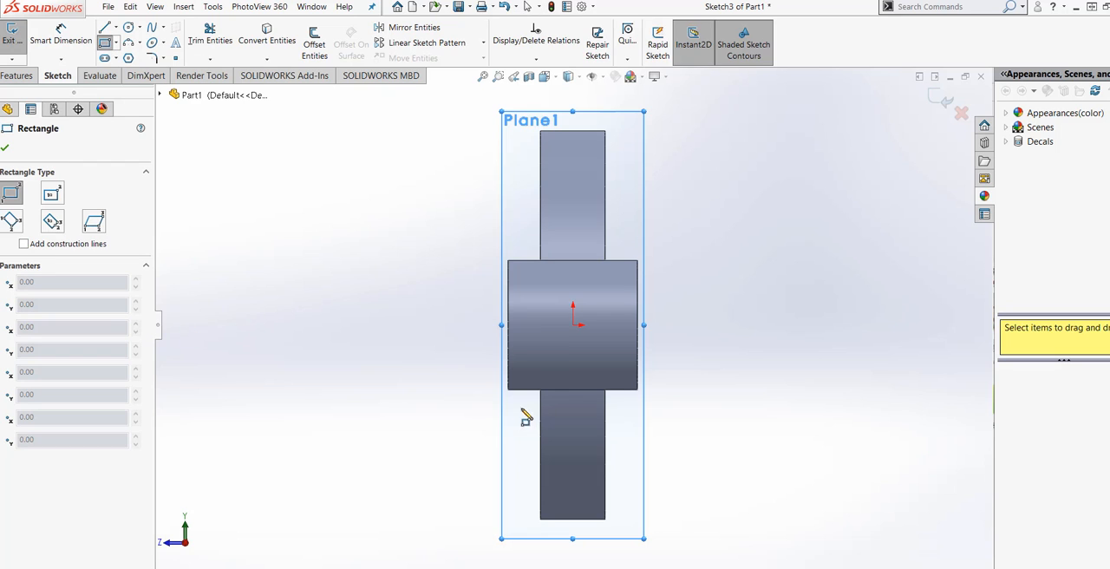
click(554, 260)
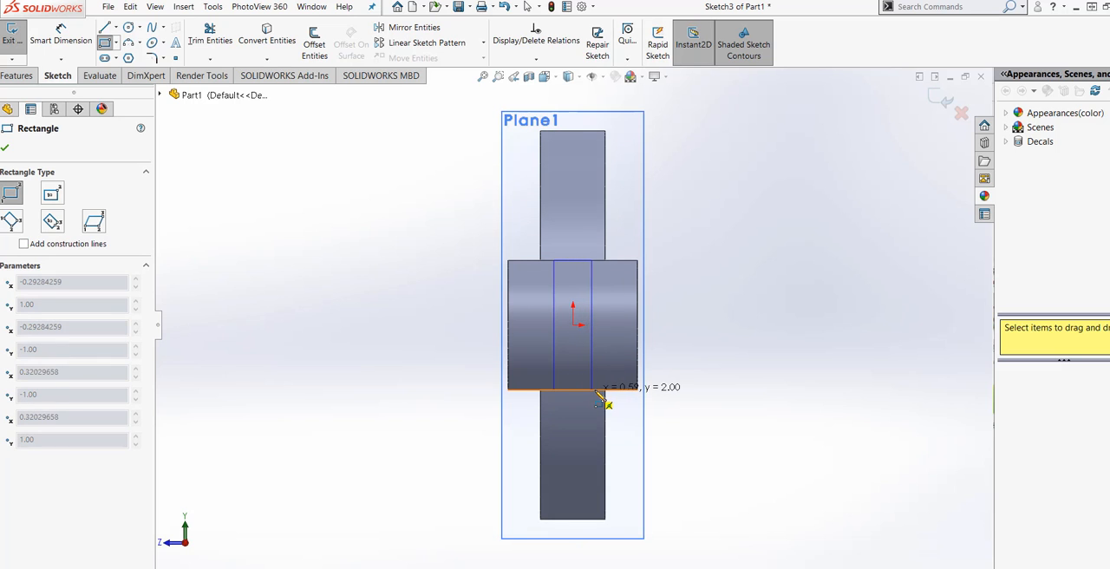
click(595, 389)
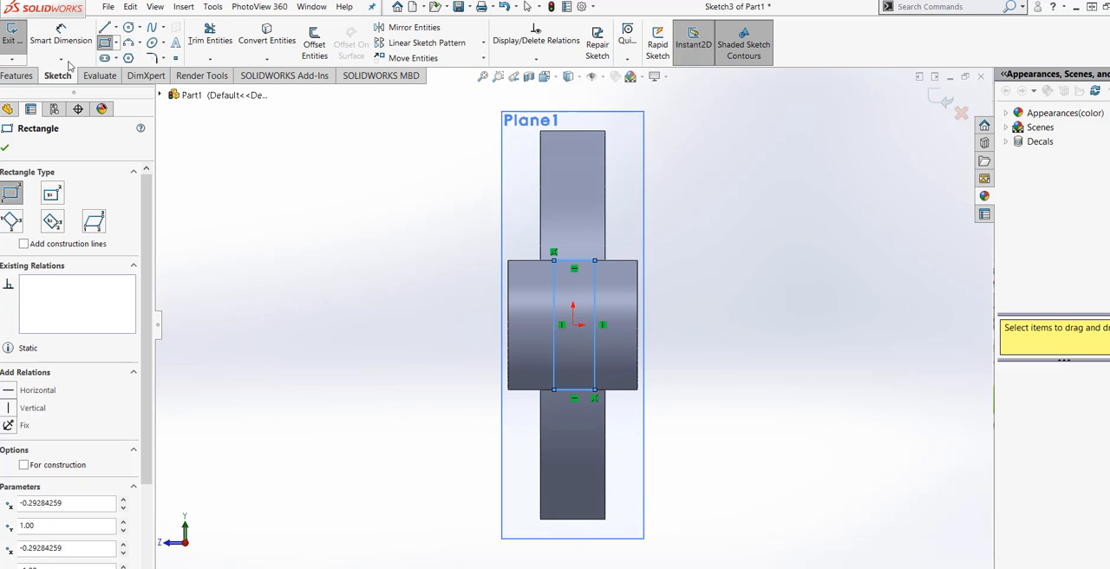
Dimension the rectangle's height as a driven dimension.
key(d)
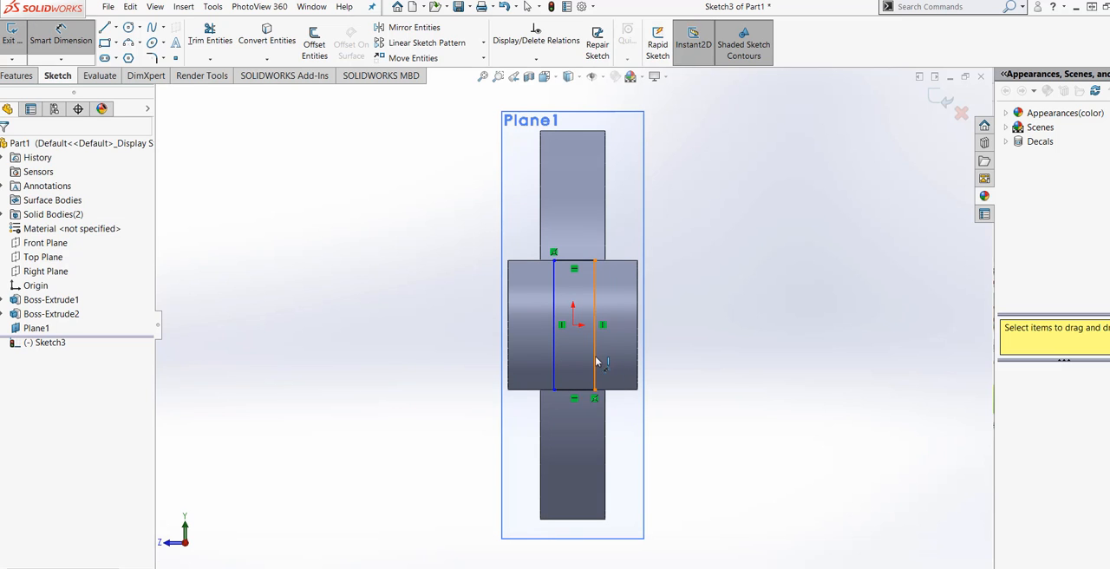
click(596, 364)
click(693, 324)
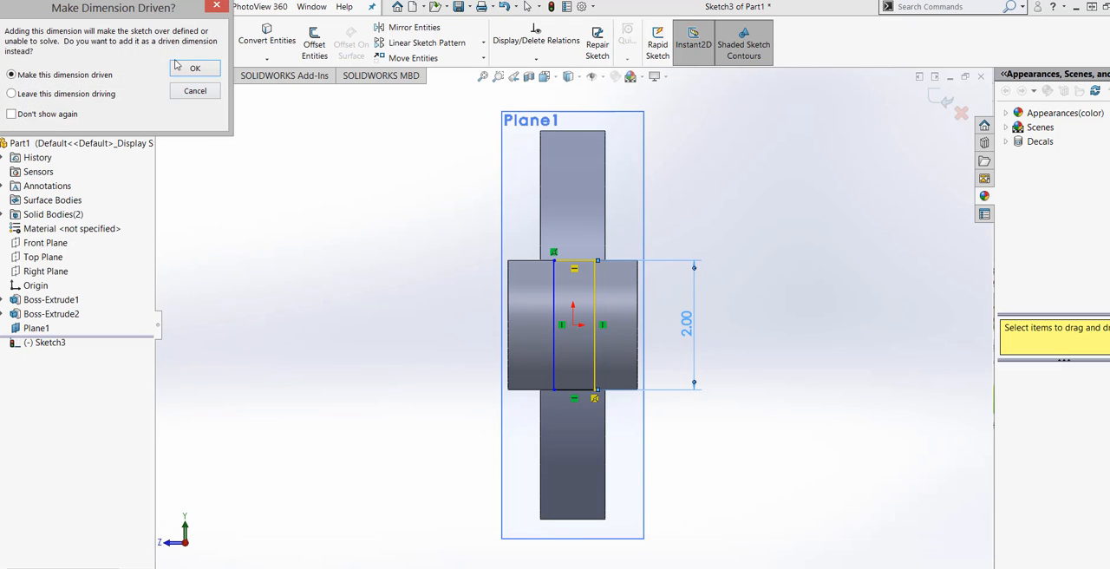
click(191, 70)
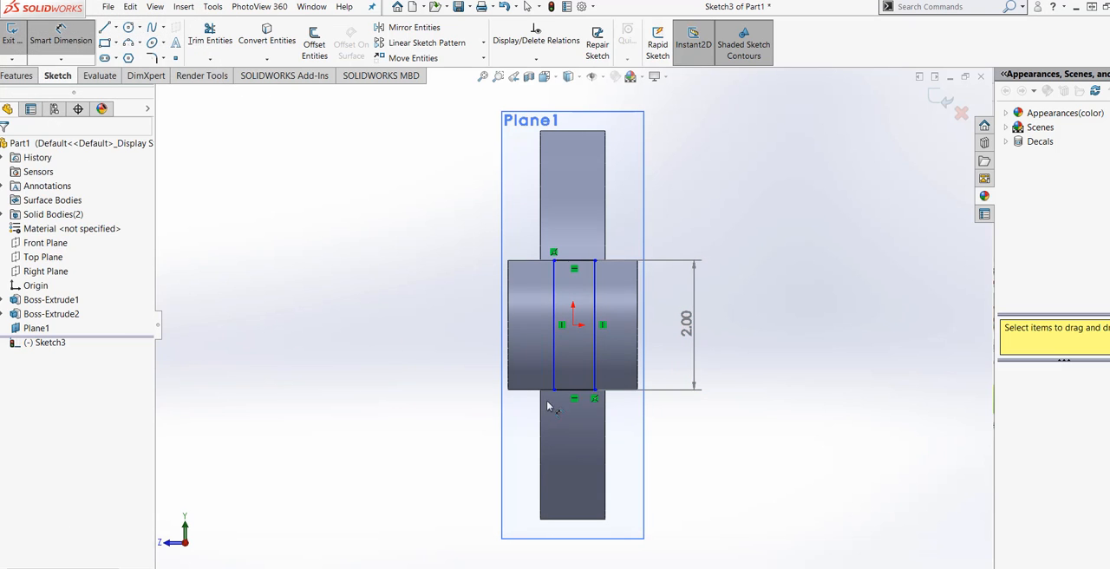
Dimension the rectangle's width to 0.50 in.
click(572, 390)
click(667, 457)
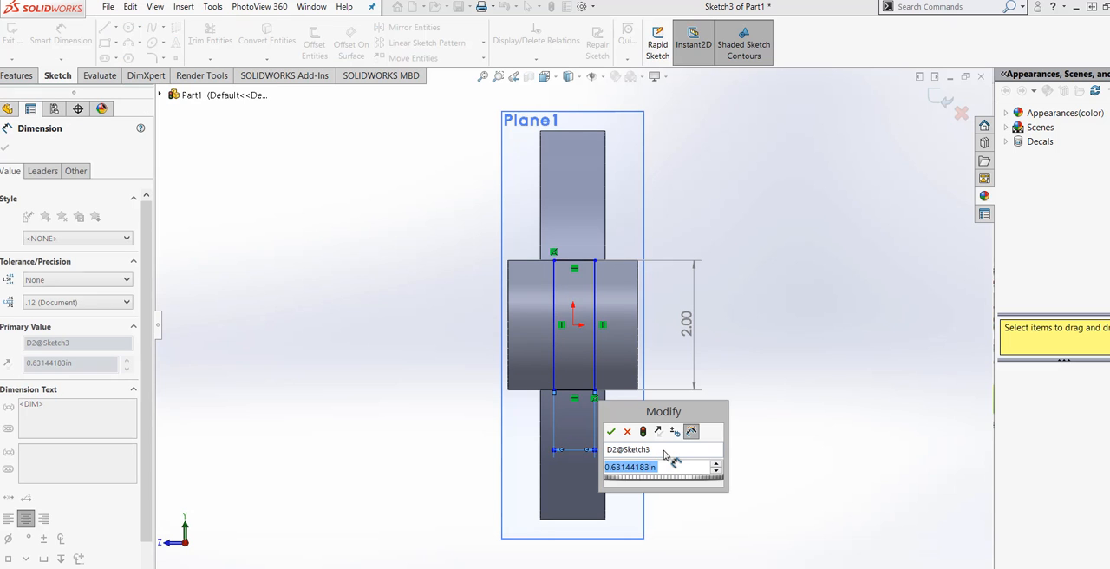
text(.50)
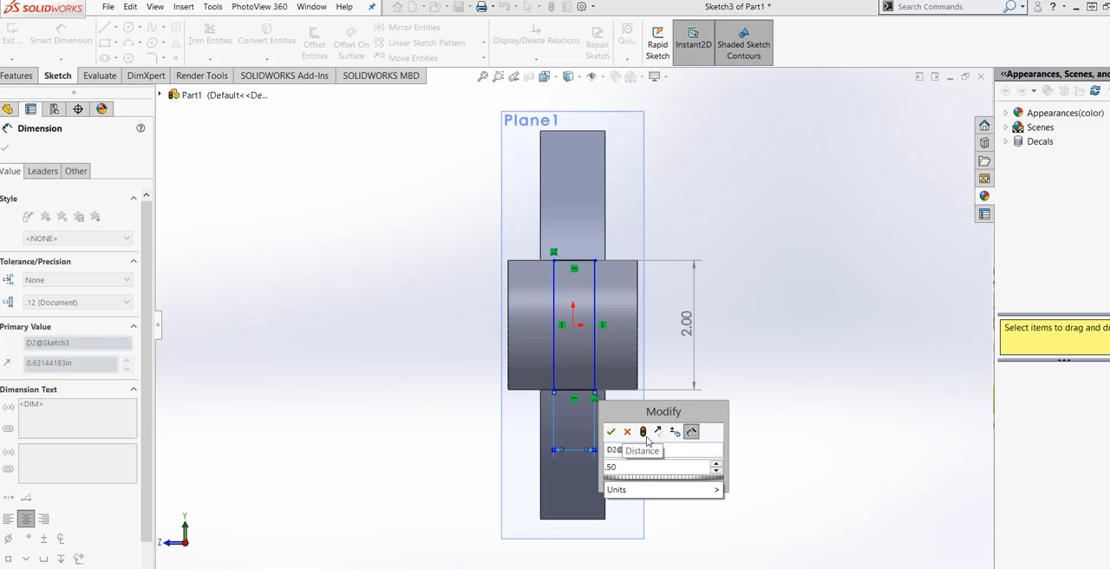
click(642, 431)
click(610, 432)
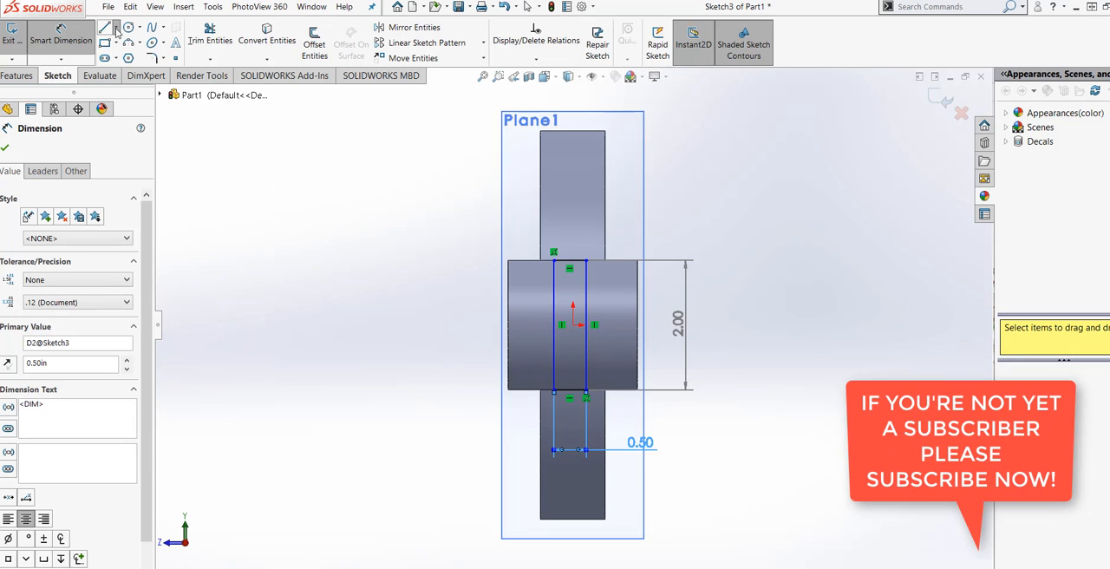
Draw a vertical construction line about 1.28 in long from the origin up past the rectangle's top edge.
click(115, 30)
click(130, 55)
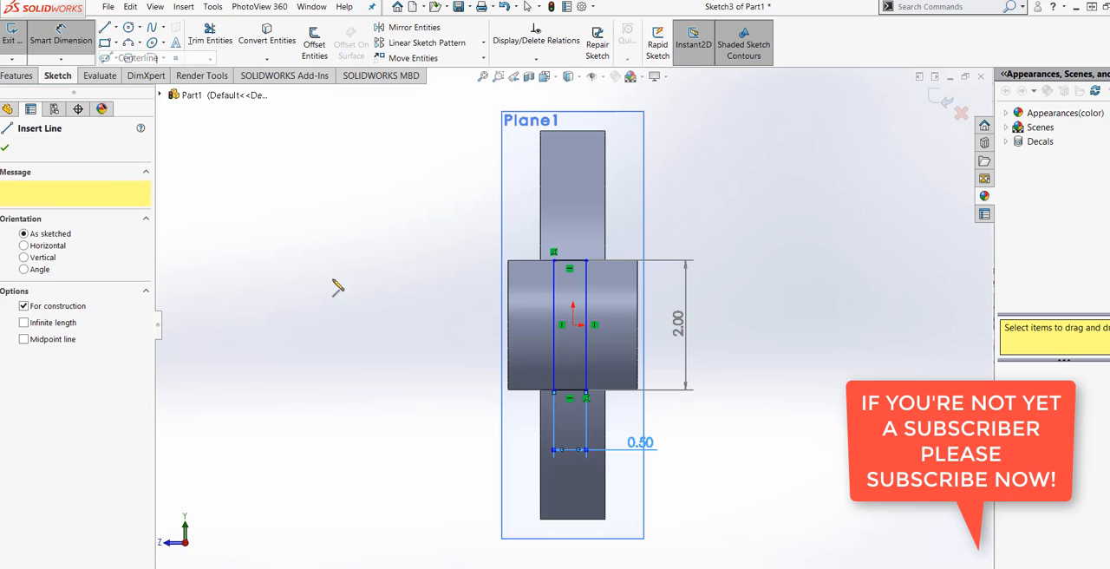
click(572, 324)
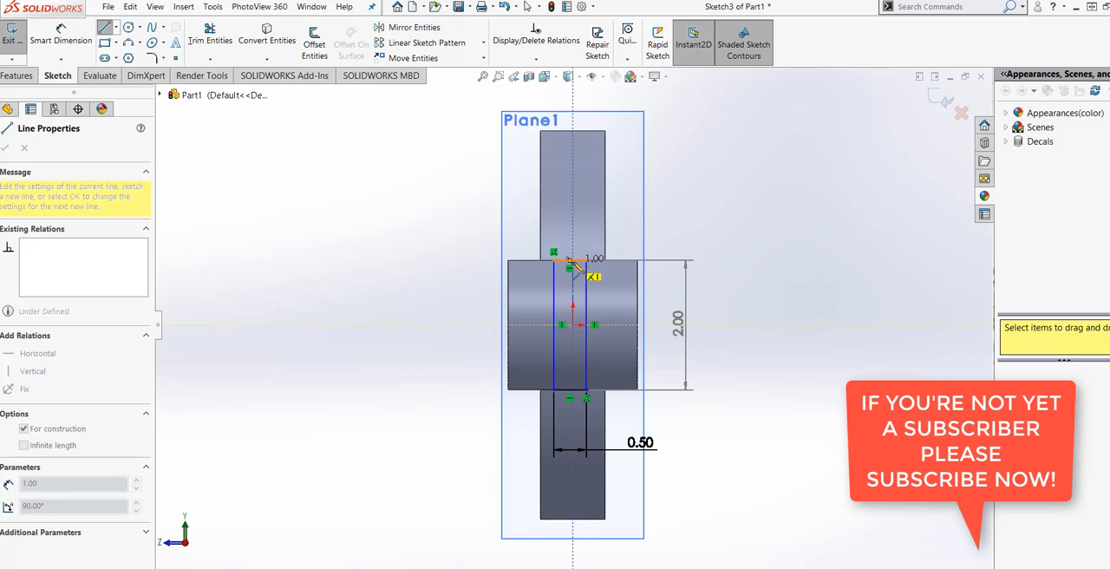
click(573, 242)
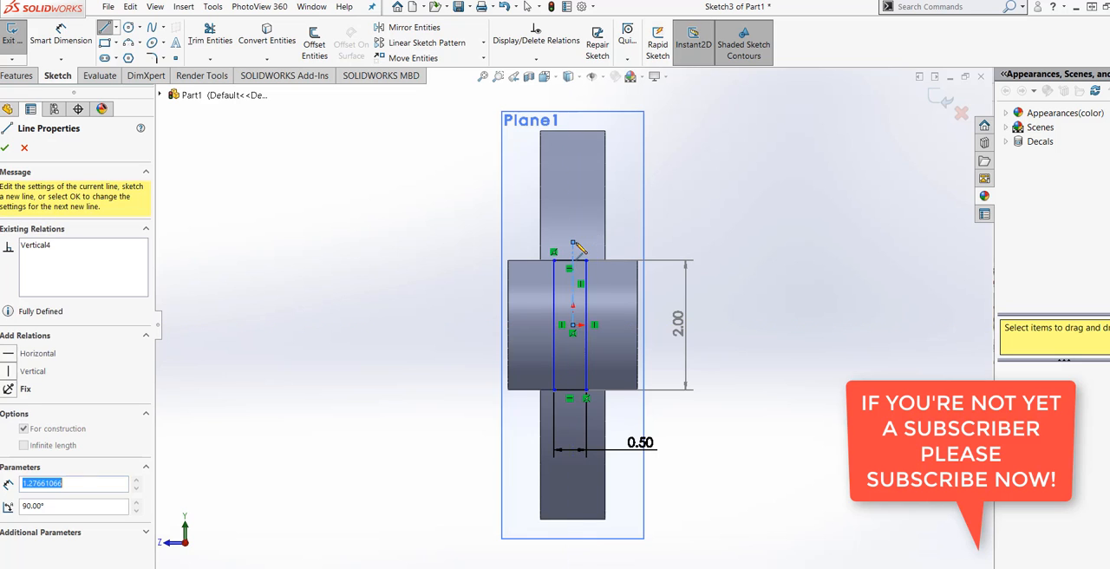
key(Escape)
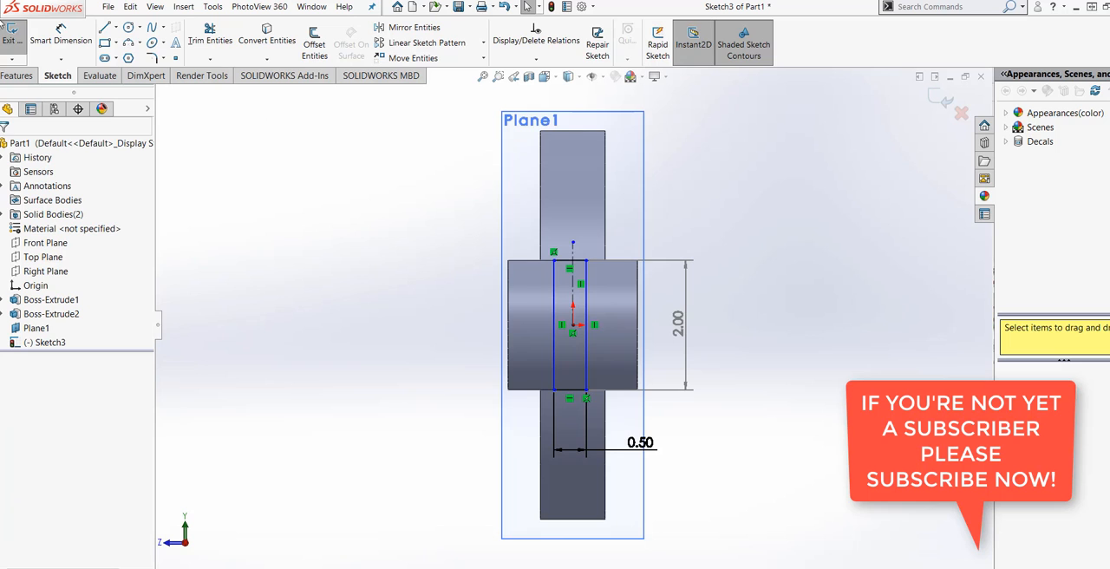
Dimension the distance between the vertical centerline and the rectangle's right edge to 0.25 in.
click(60, 35)
scroll(589, 252, down, 3)
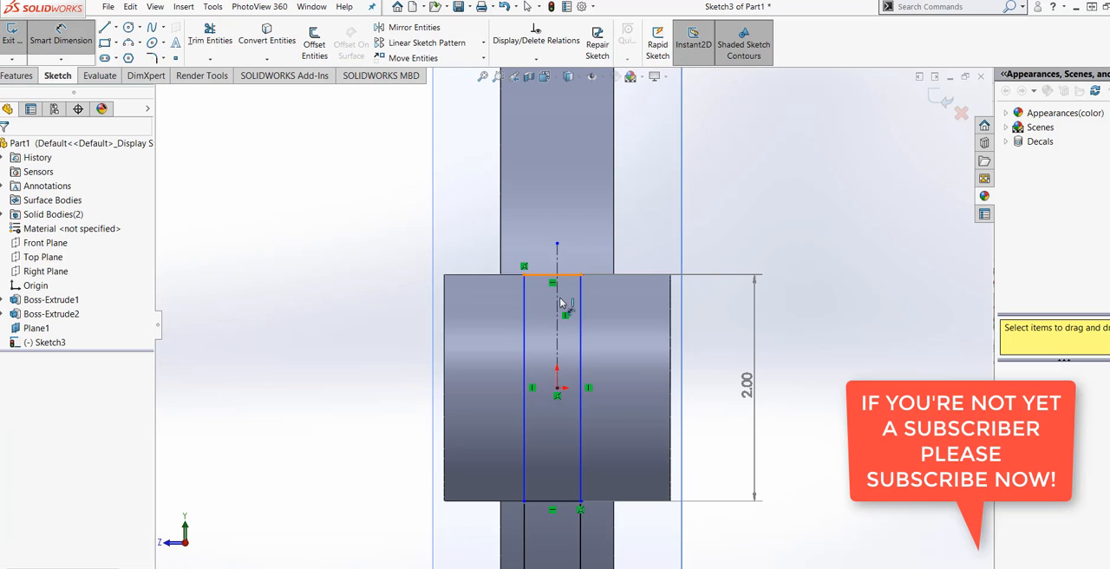
click(559, 310)
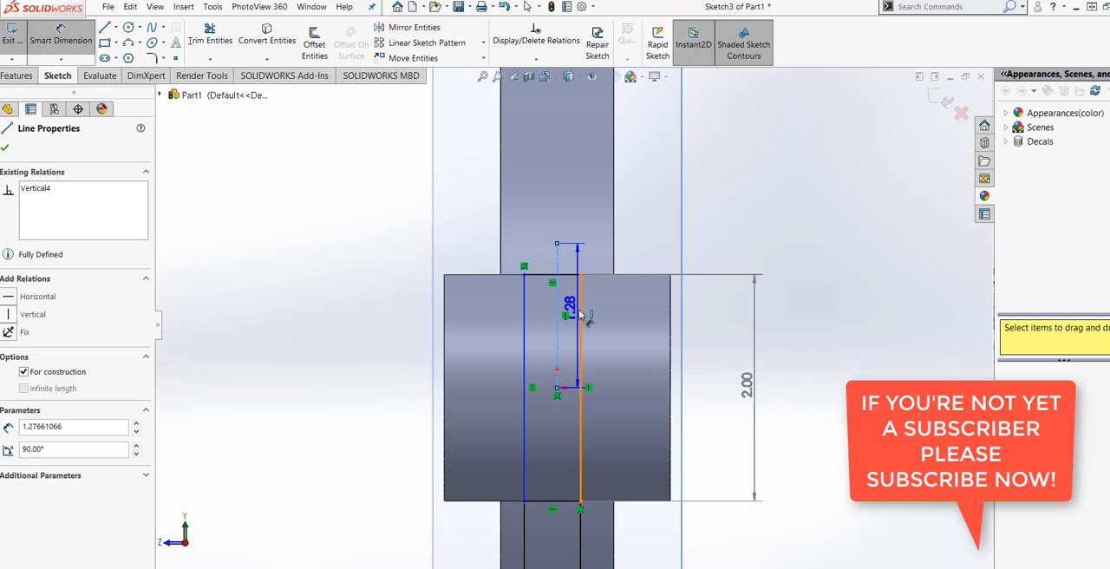
click(580, 315)
click(643, 222)
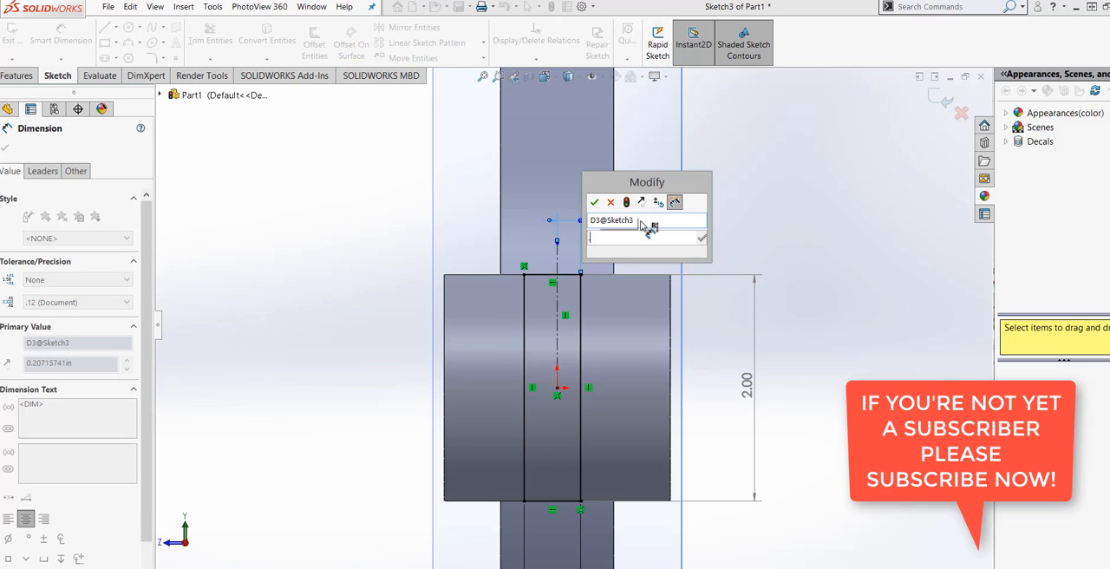
text(.25)
click(626, 203)
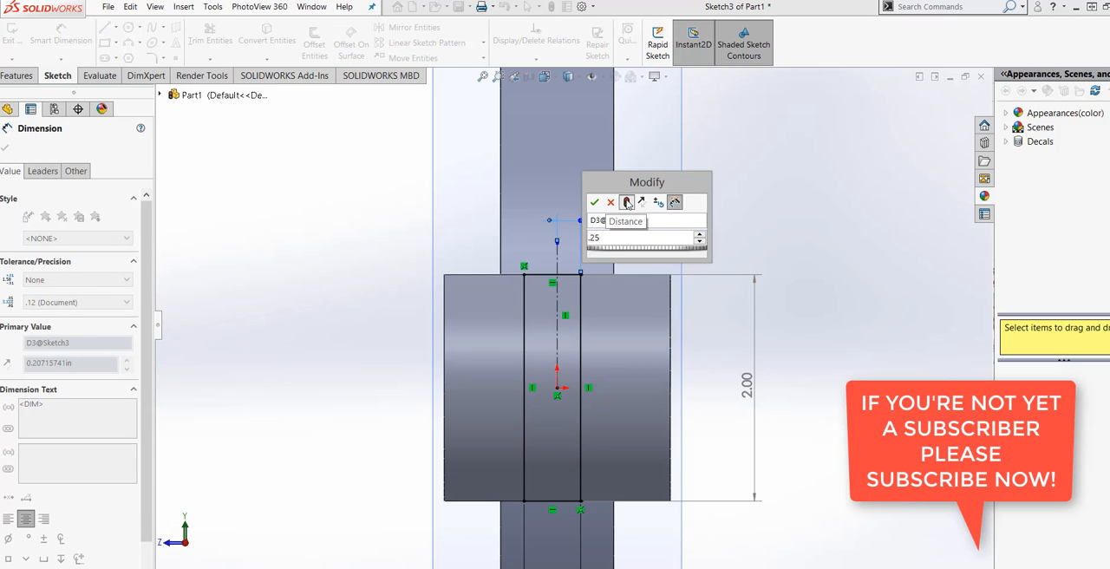
click(594, 203)
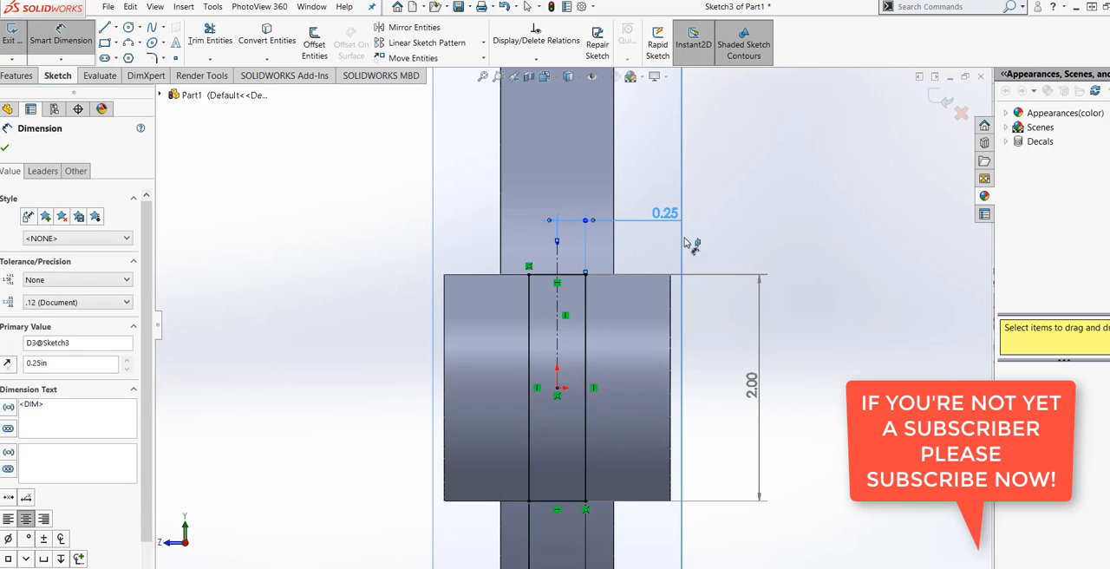
Start a Boss-Extrude of the rectangle with Direction 1 set to Up To Next towards the small boss, and enable Direction 2.
scroll(766, 208, down, 4)
mouse_move(698, 426)
middle_down()
mouse_move(633, 435)
mouse_move(633, 460)
mouse_move(613, 484)
middle_up()
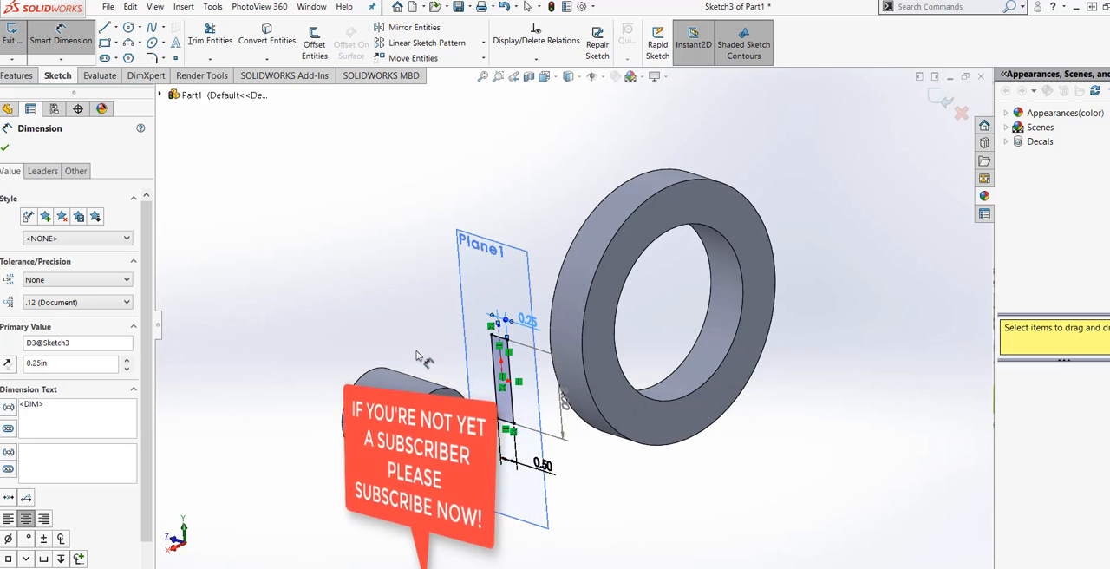
click(18, 77)
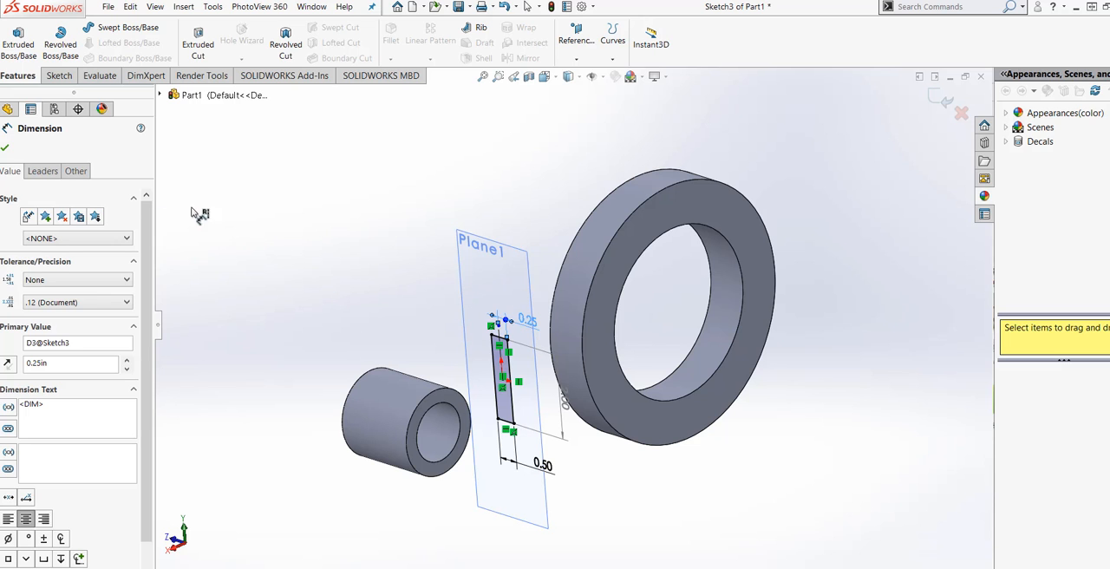
click(37, 48)
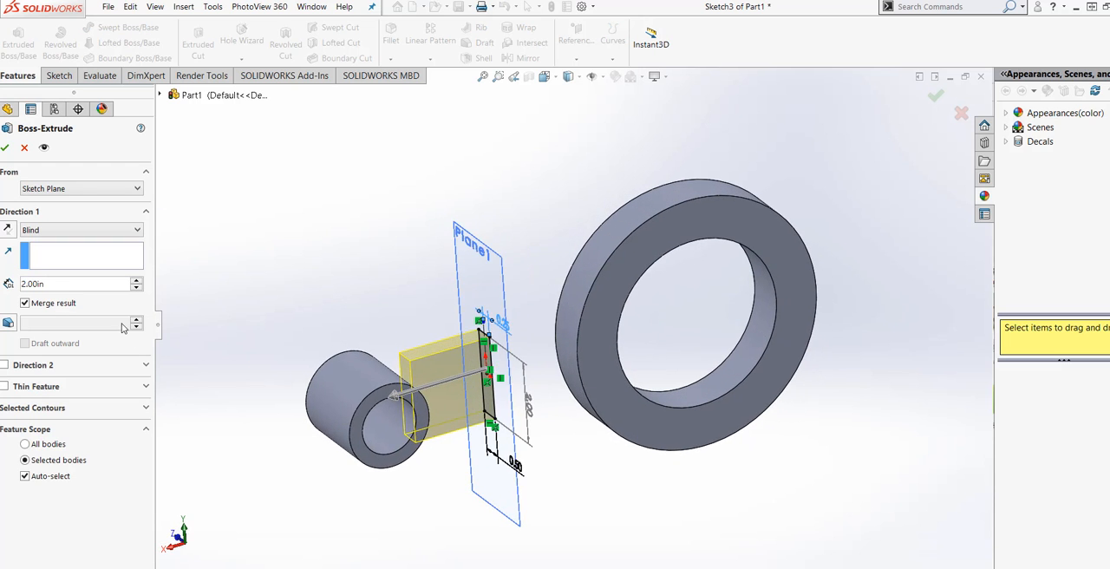
click(136, 232)
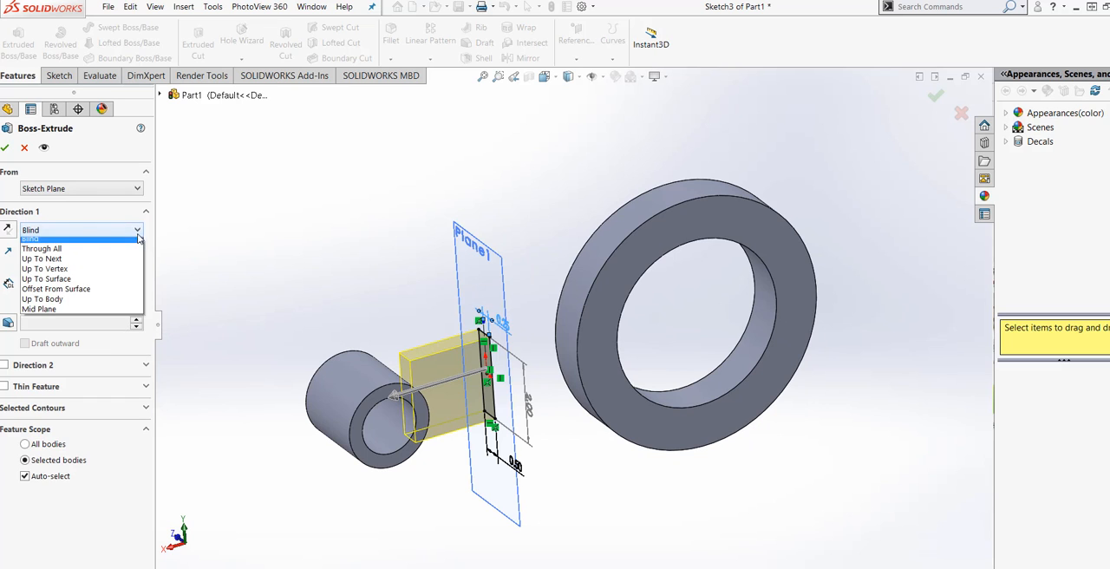
click(115, 265)
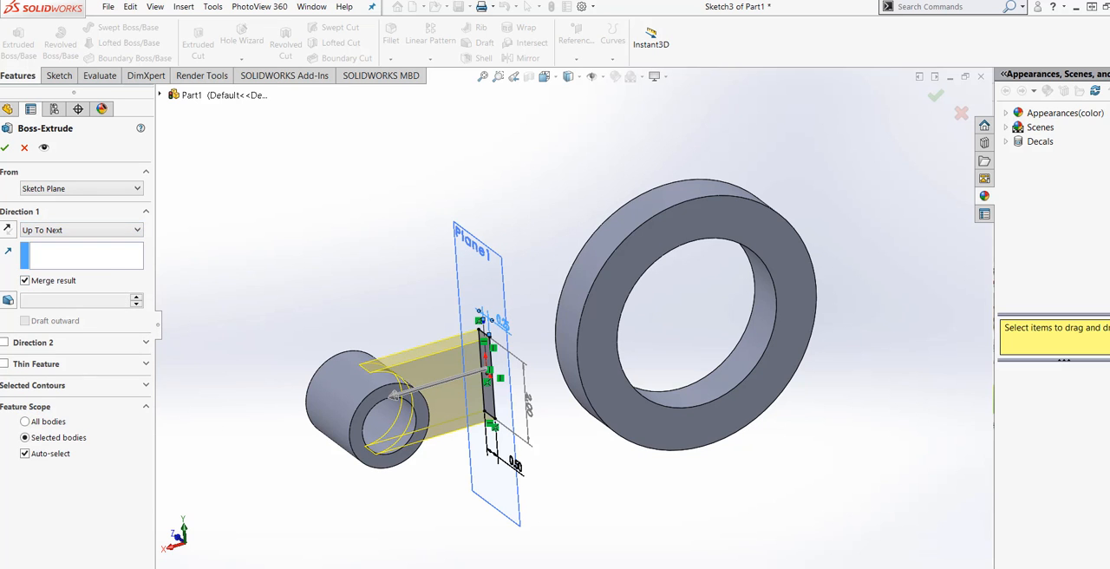
mouse_move(505, 550)
middle_down()
mouse_move(462, 488)
mouse_move(517, 535)
middle_up()
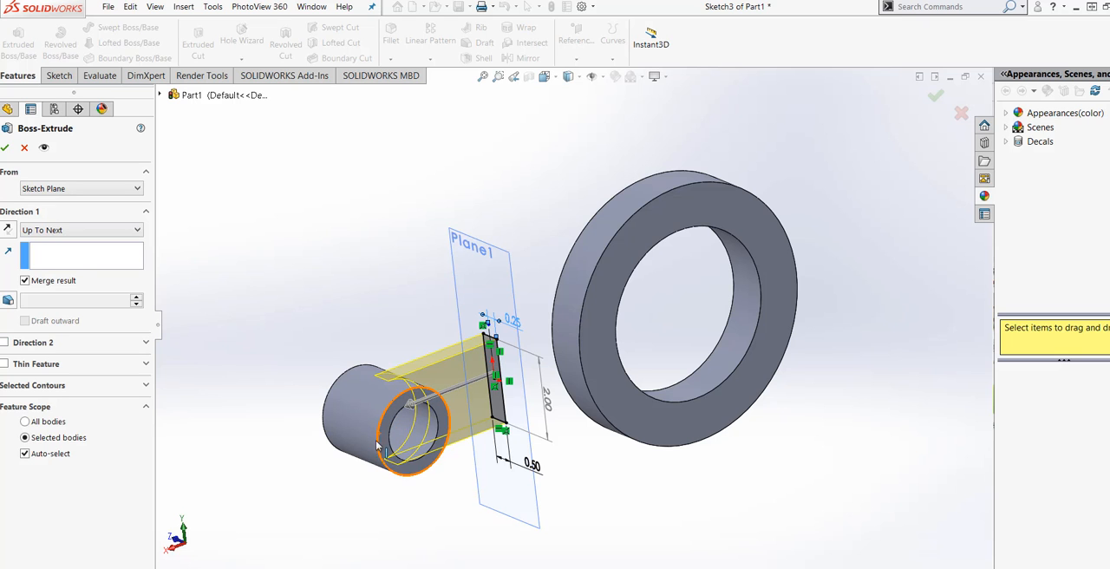
mouse_move(436, 520)
middle_down()
mouse_move(362, 478)
mouse_move(422, 512)
mouse_move(447, 552)
mouse_move(429, 530)
middle_up()
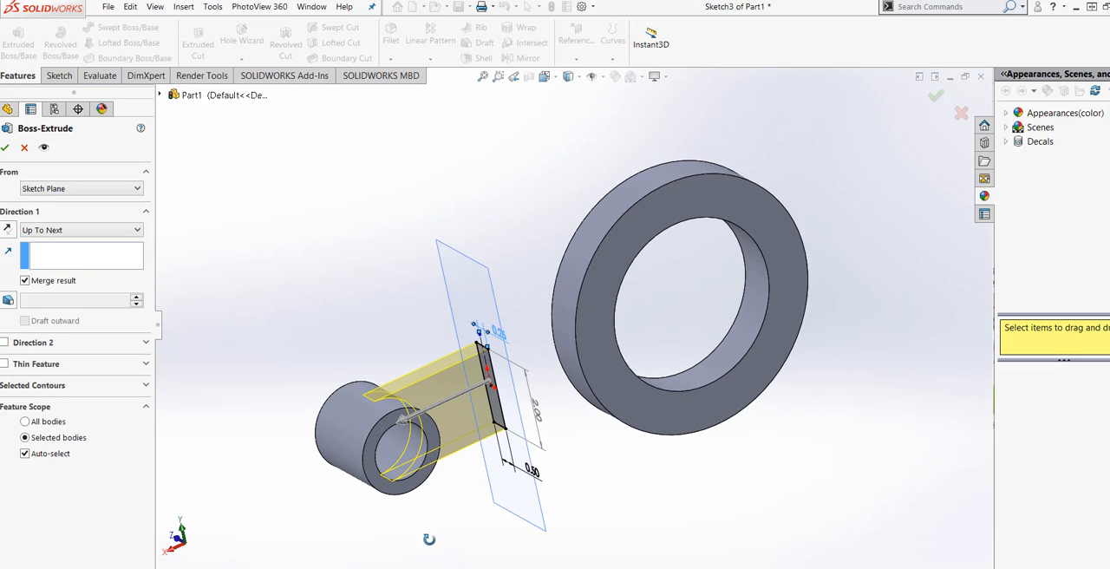
click(5, 343)
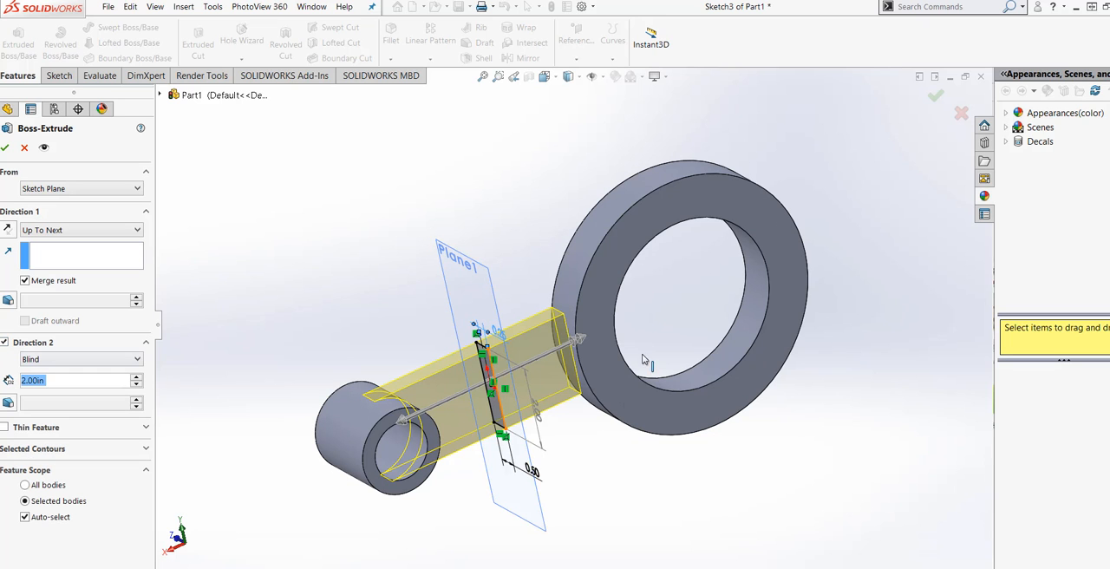
Try an outward draft of 11 degrees on Direction 2 of the extrusion.
middle_drag(587, 435, 531, 440)
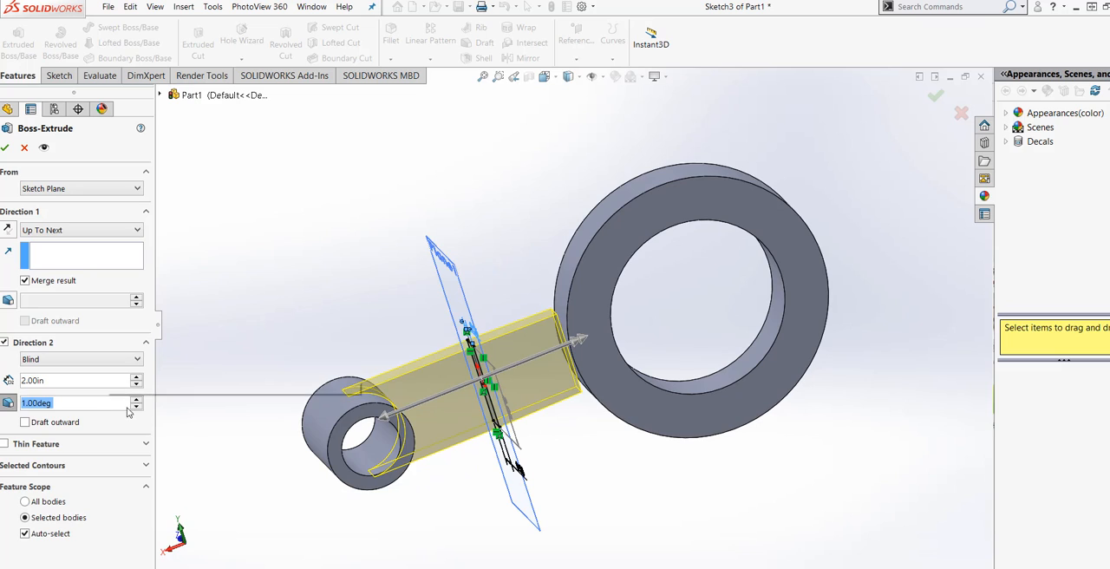
click(137, 400)
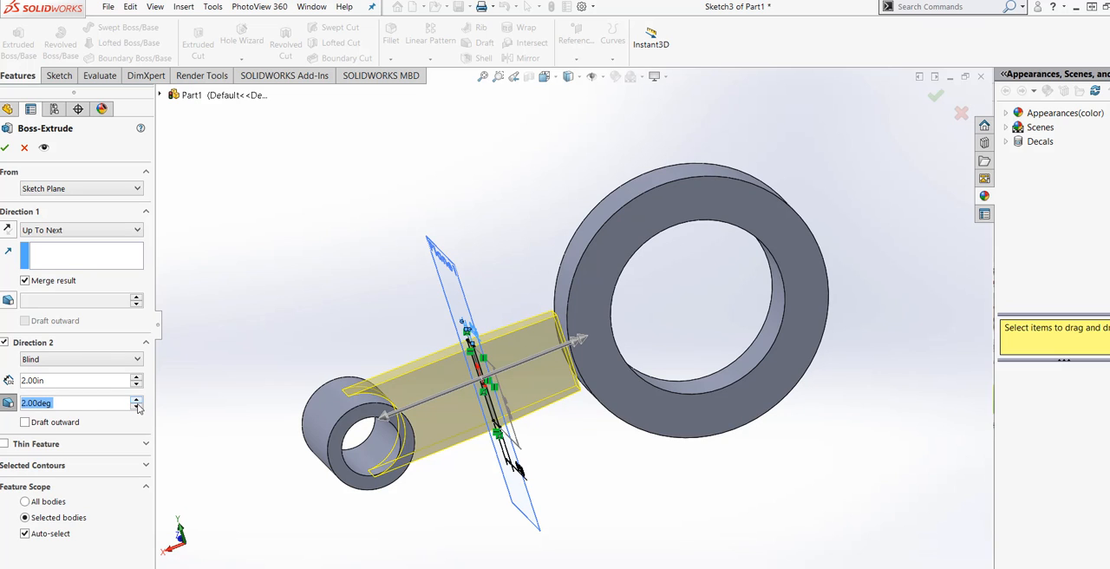
click(137, 407)
mouse_move(592, 512)
middle_down()
mouse_move(562, 484)
mouse_move(624, 498)
mouse_move(614, 440)
mouse_move(609, 507)
middle_up()
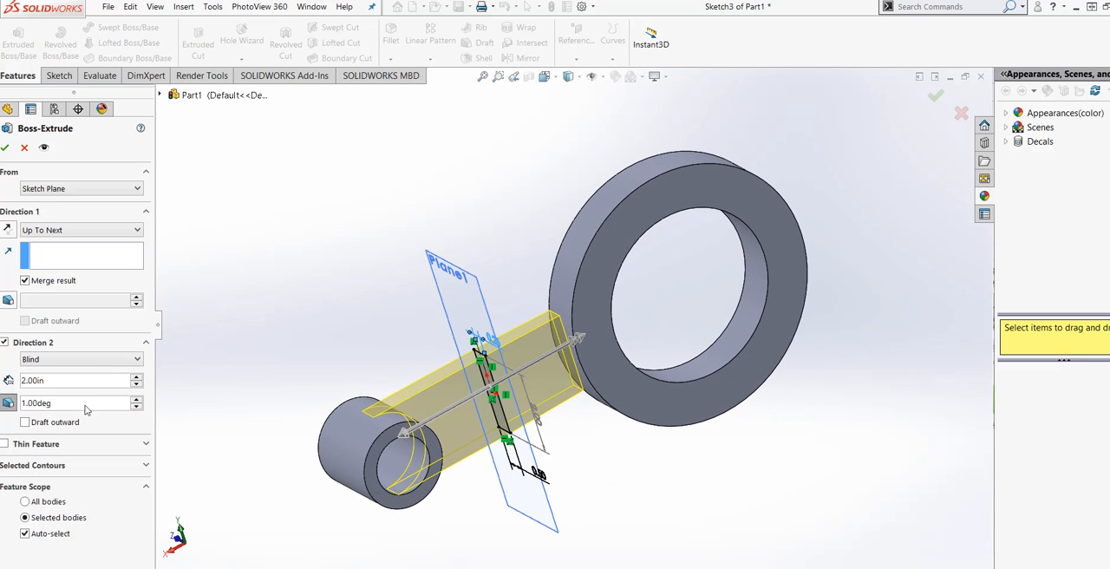
click(37, 422)
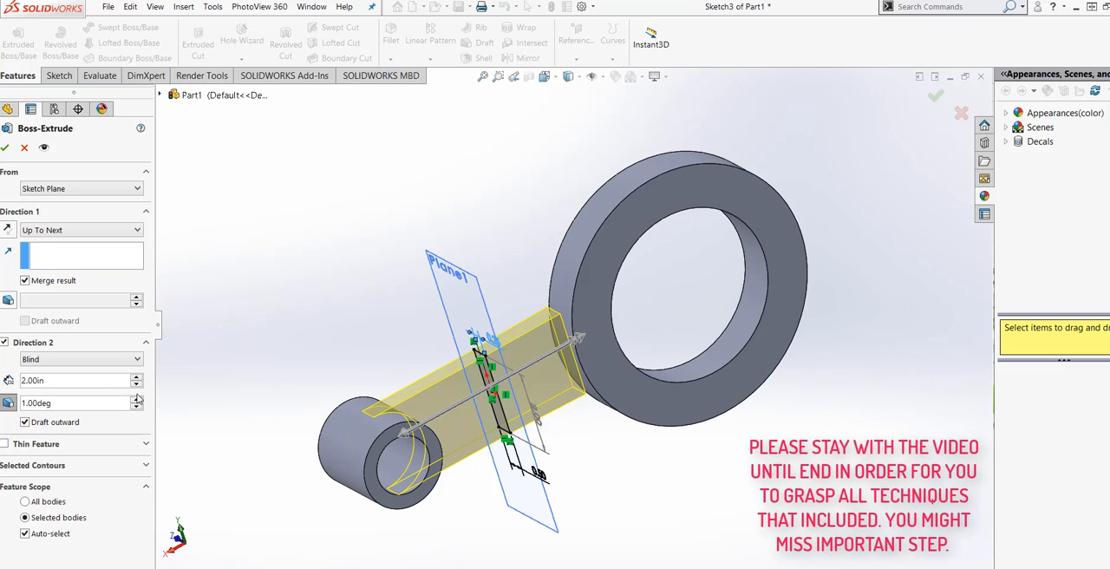
click(135, 401)
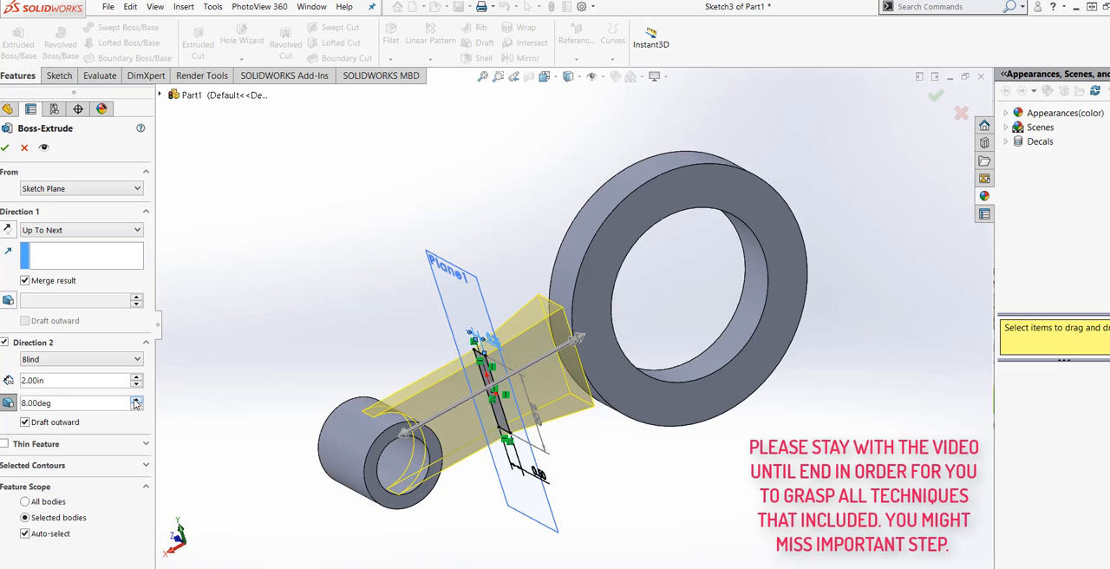
mouse_move(631, 466)
middle_down()
mouse_move(587, 438)
mouse_move(579, 481)
mouse_move(624, 474)
middle_up()
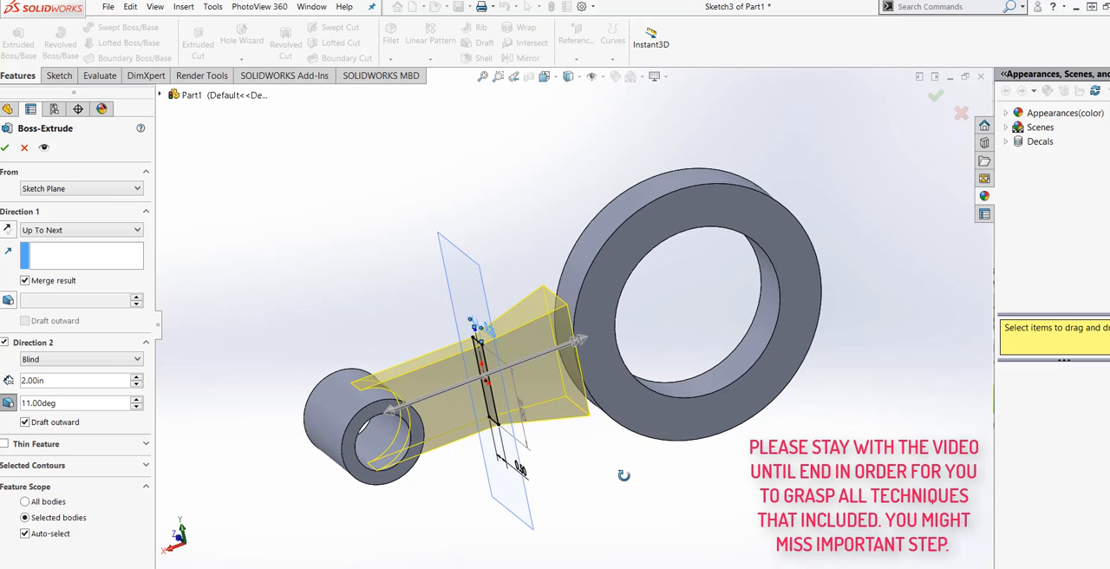
Reduce Direction 2's blind depth to 1.80 in, try Up To Next with the draft on, and return to Blind.
click(136, 385)
click(136, 385)
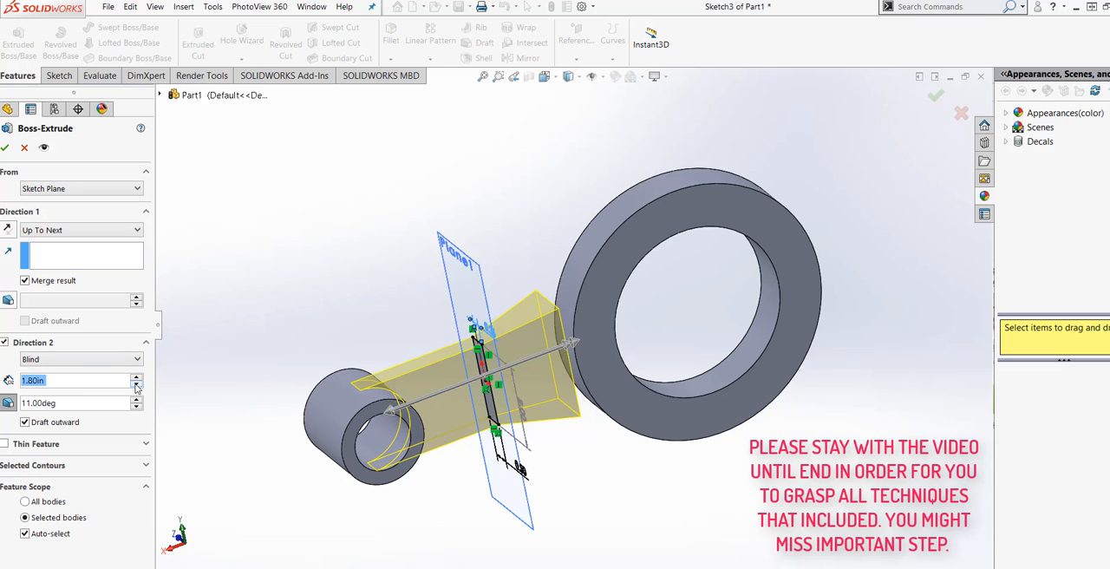
click(136, 359)
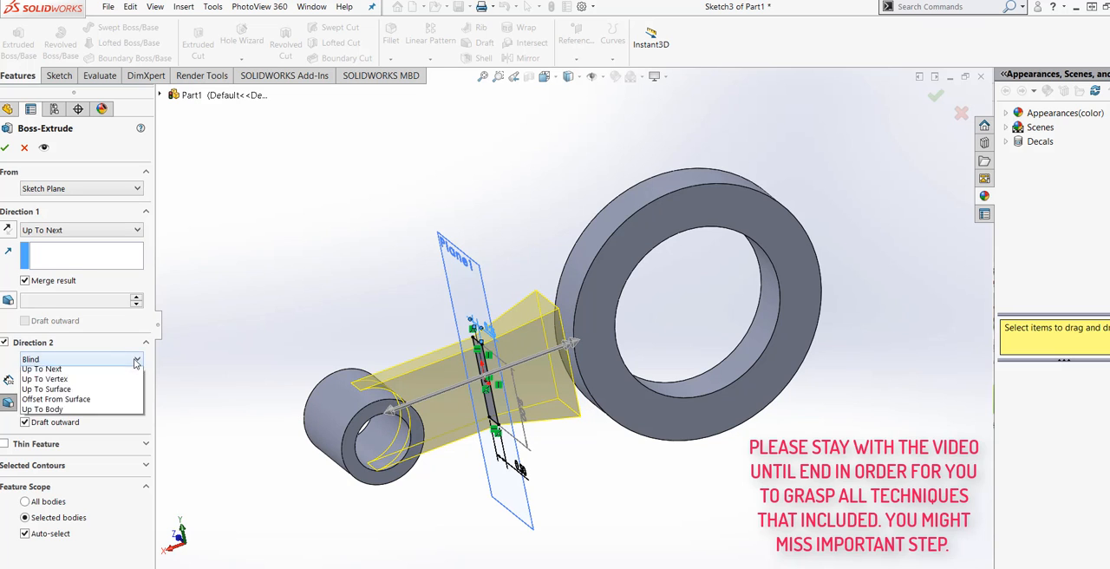
click(116, 397)
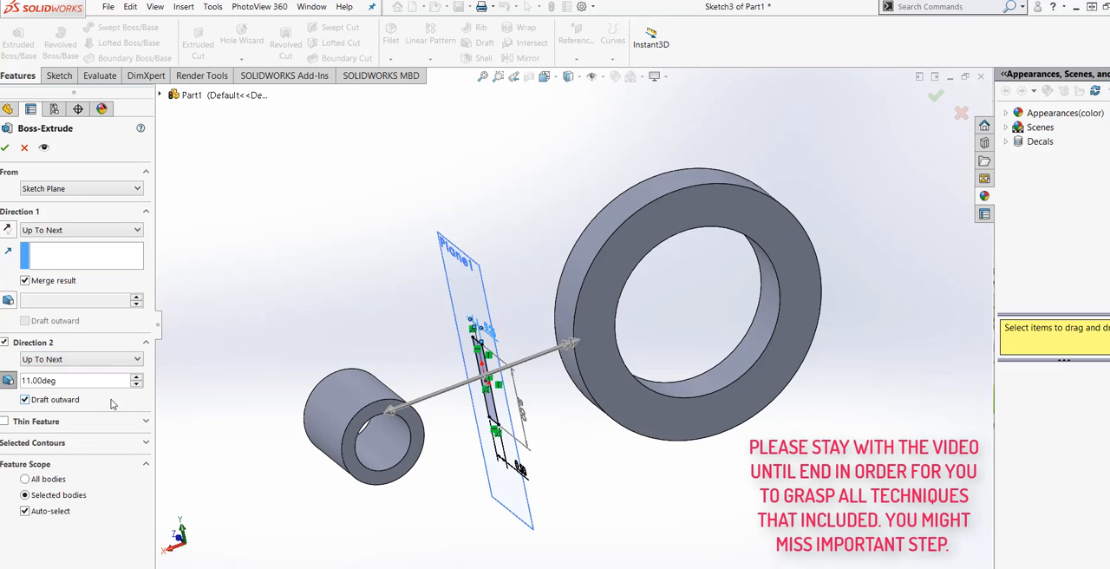
click(134, 364)
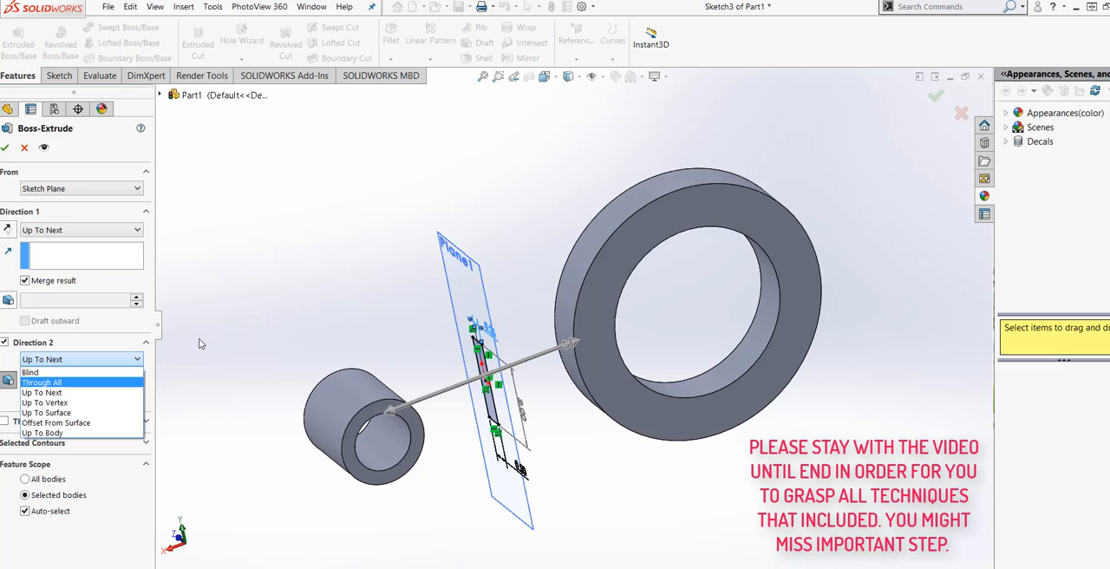
click(199, 340)
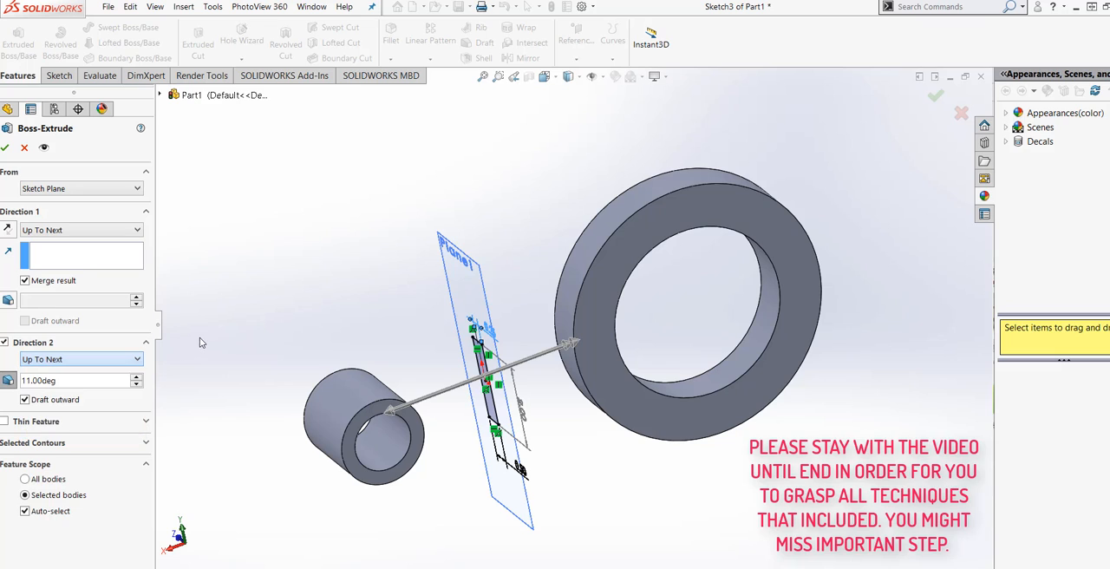
click(138, 362)
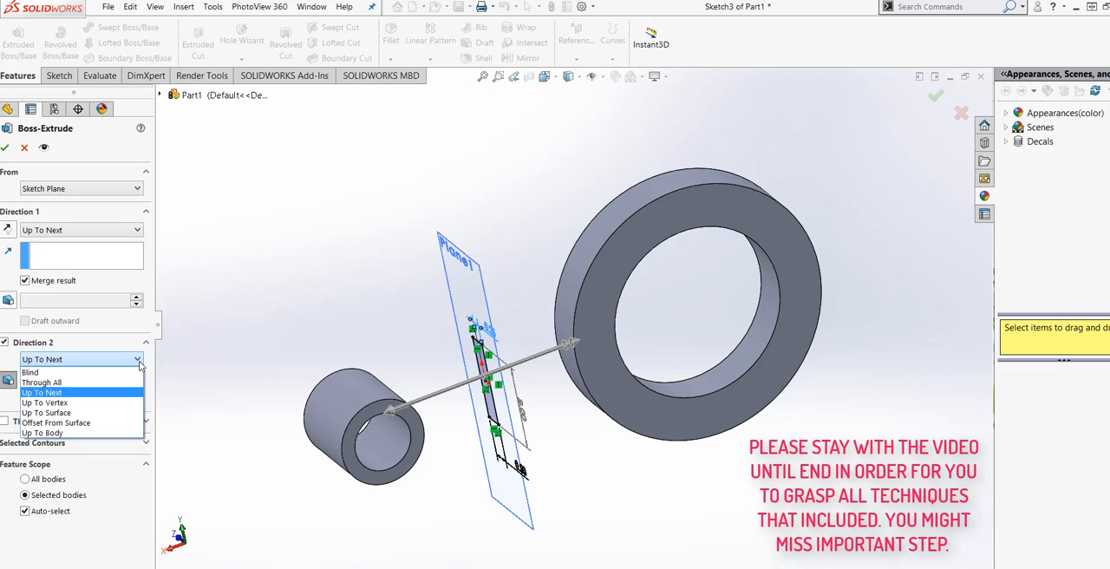
click(122, 373)
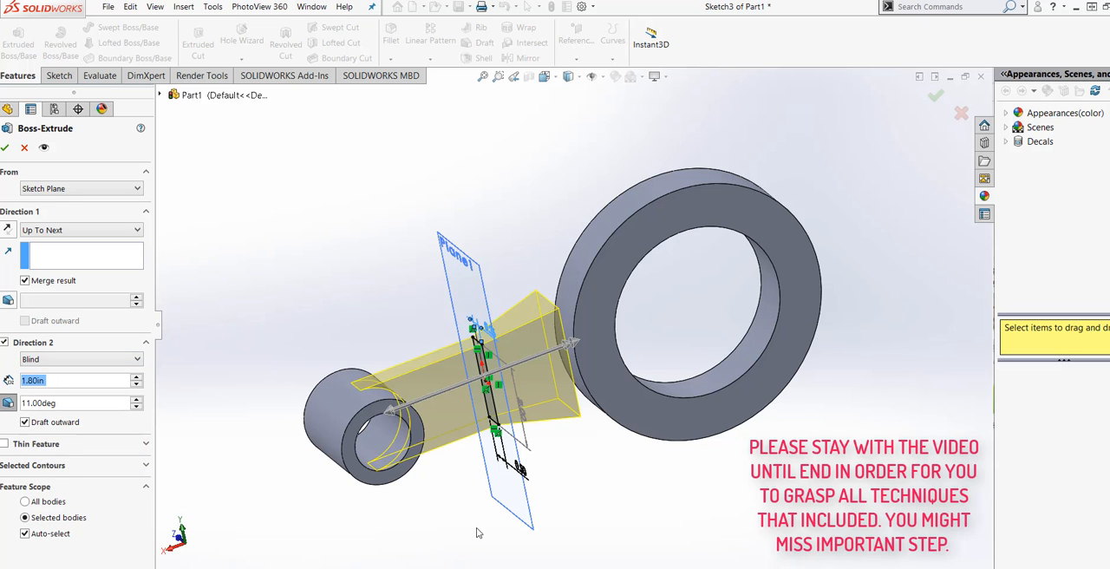
Set Direction 2's end condition to Up To Next and turn off its draft so the arm extends to the large ring.
middle_drag(476, 532, 476, 501)
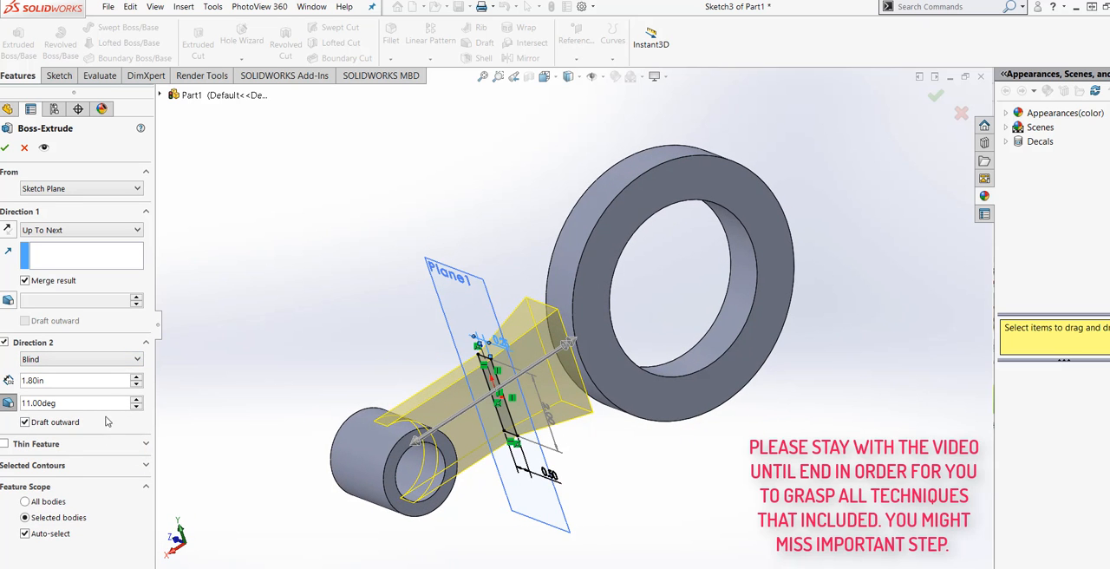
click(135, 358)
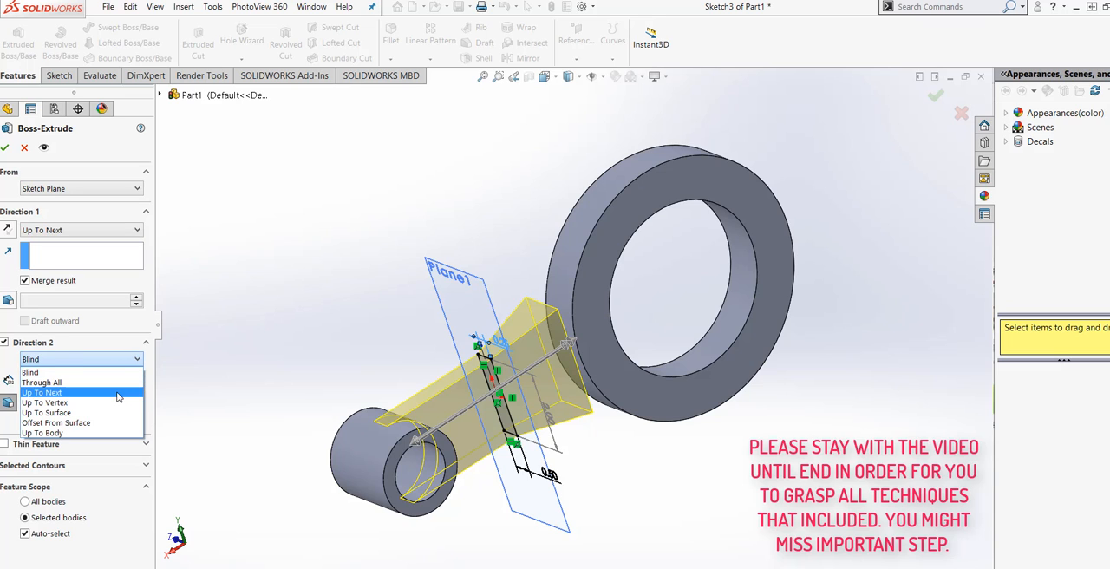
click(120, 392)
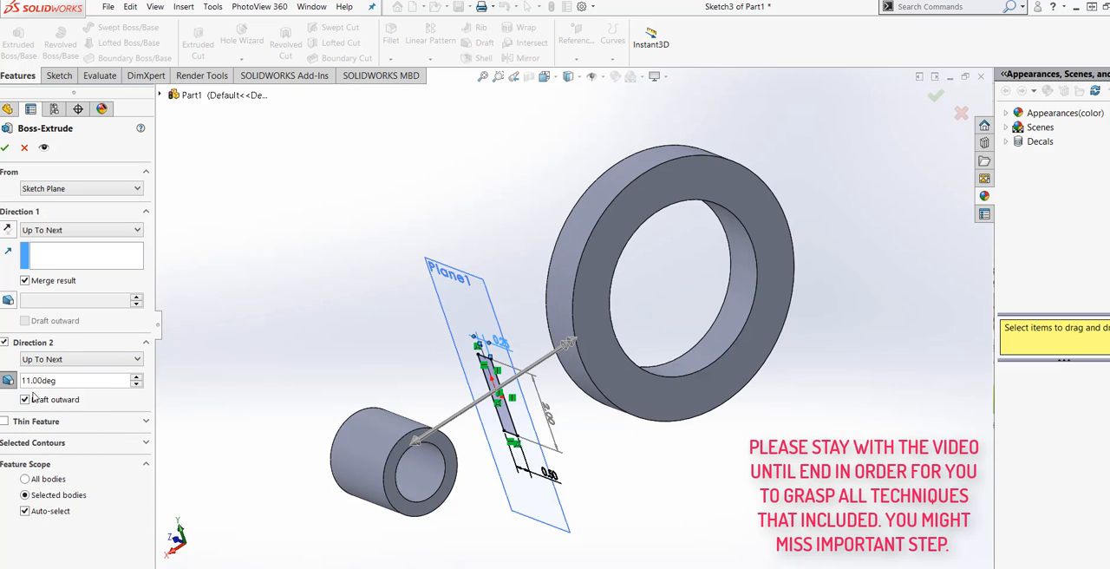
click(9, 381)
middle_drag(218, 433, 203, 450)
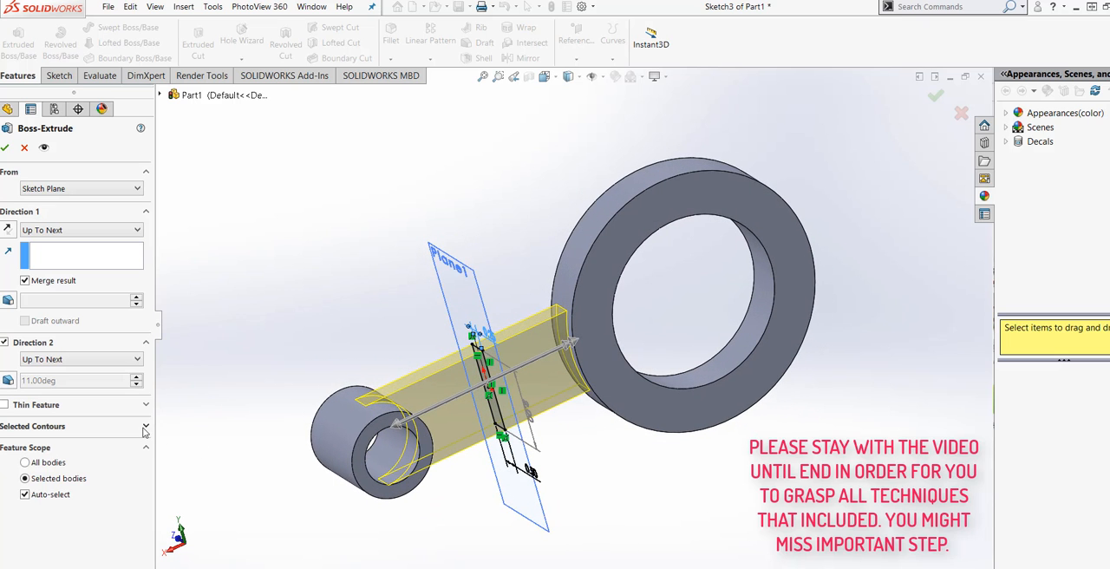
mouse_move(598, 481)
middle_down()
mouse_move(572, 441)
mouse_move(612, 443)
mouse_move(619, 461)
mouse_move(569, 455)
mouse_move(580, 462)
middle_up()
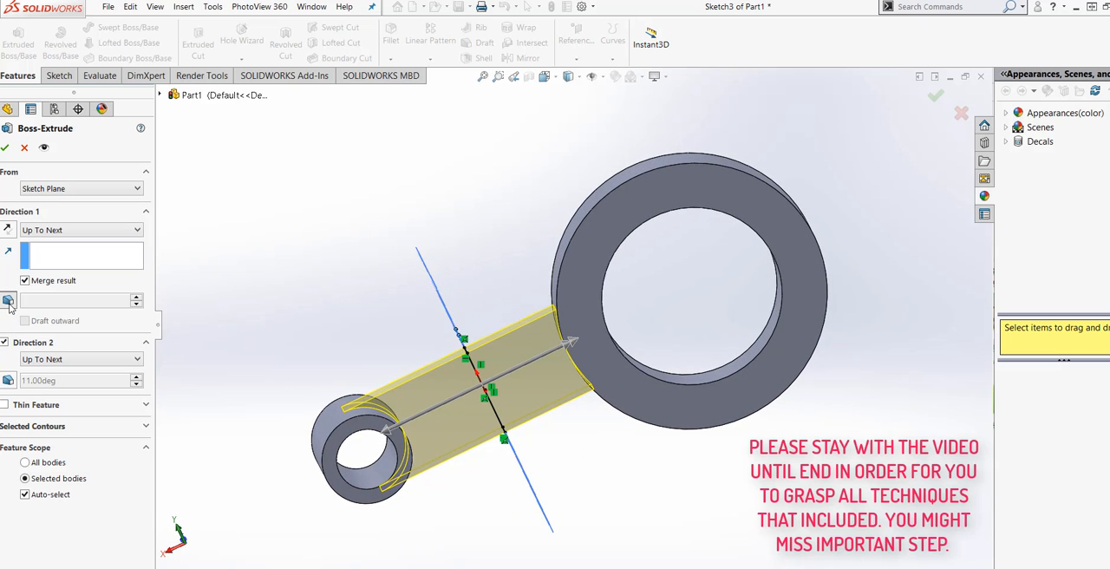
Turn on a 1-degree draft for Direction 1 of the arm's extrusion and complete the Boss-Extrude.
click(8, 301)
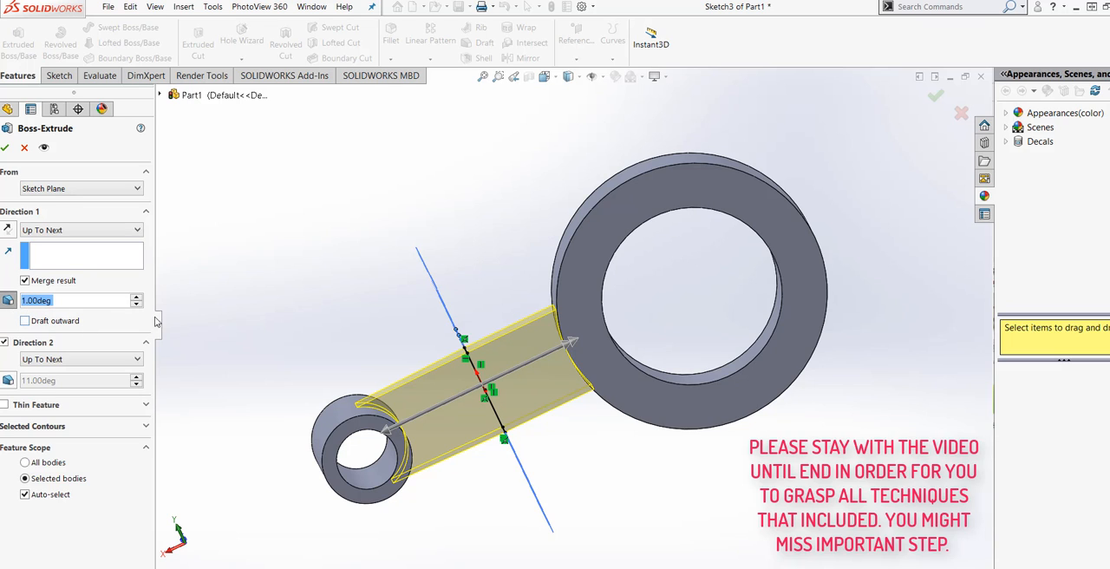
middle_drag(216, 366, 254, 411)
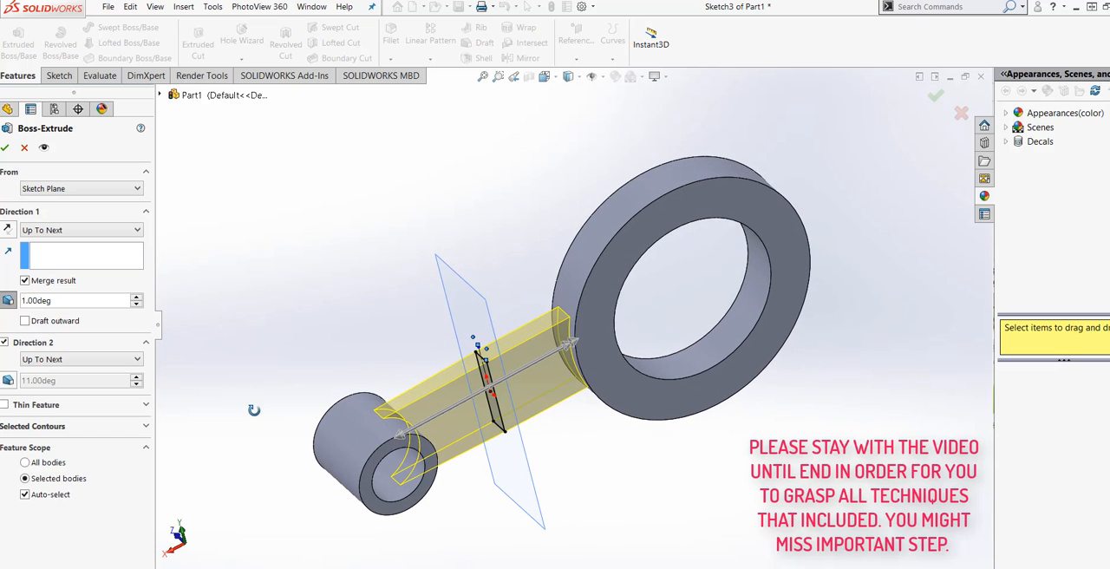
click(6, 148)
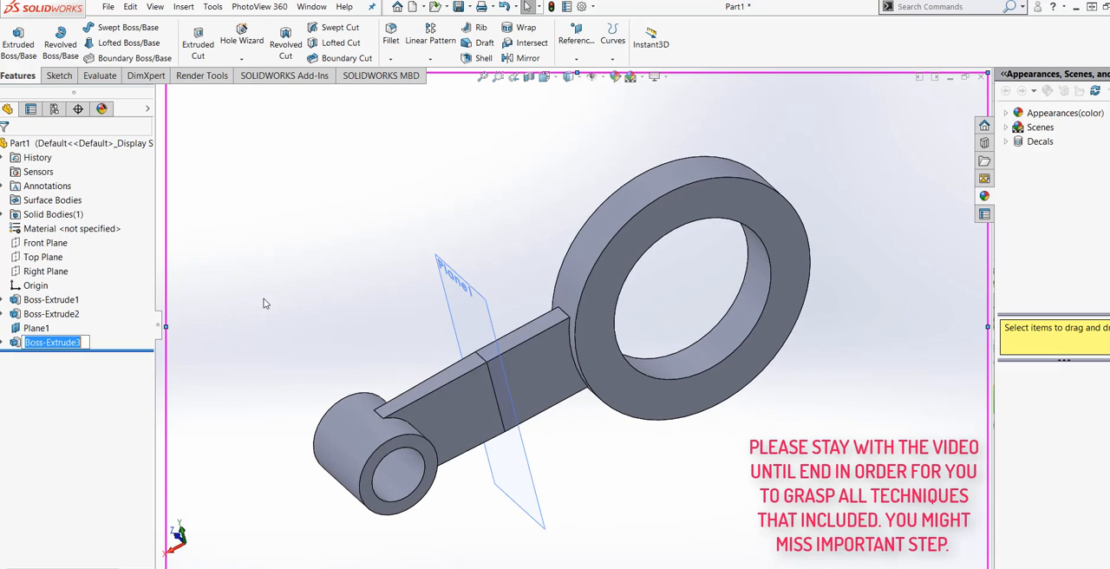
Hide the reference plane that crosses the middle of the arm.
middle_drag(143, 181, 323, 359)
scroll(325, 359, up, 2)
middle_drag(580, 470, 564, 455)
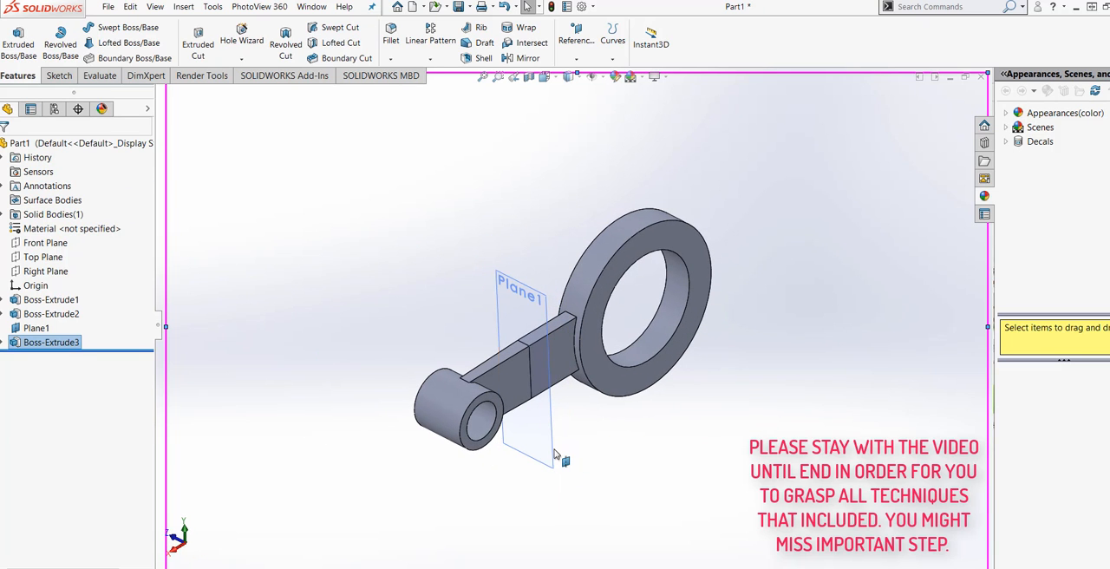
right_click(556, 454)
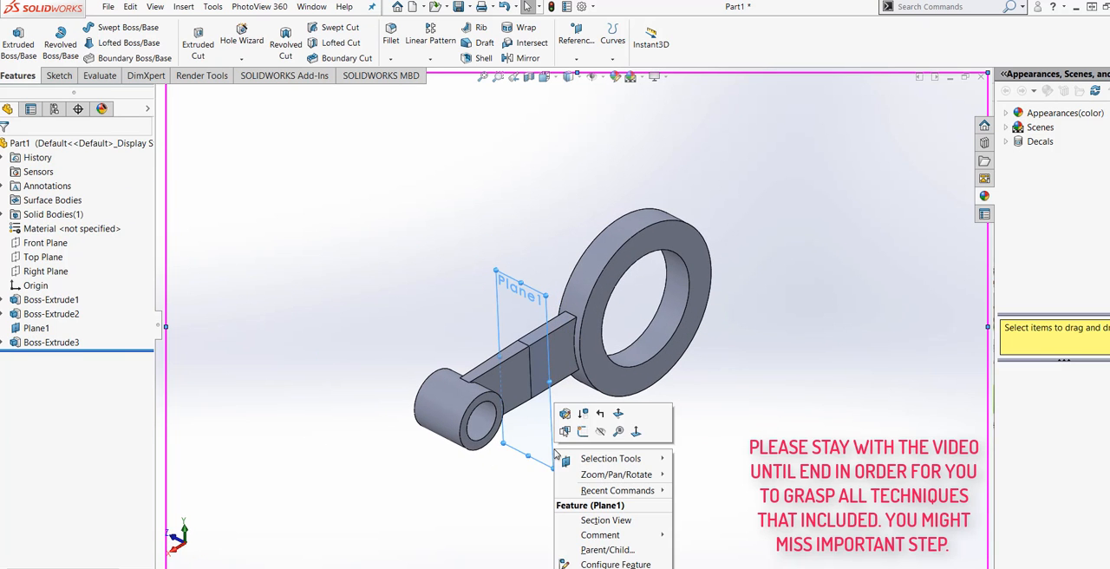
click(601, 431)
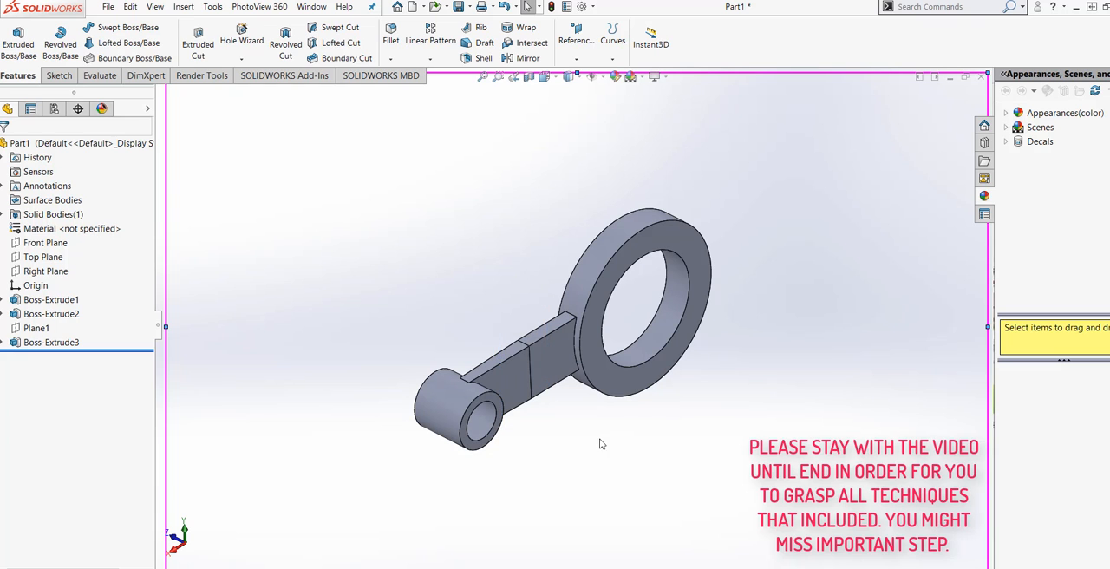
Open the arm's extrusion for editing to review it, and inspect the arm between the two rings.
middle_drag(578, 435, 581, 473)
right_click(59, 346)
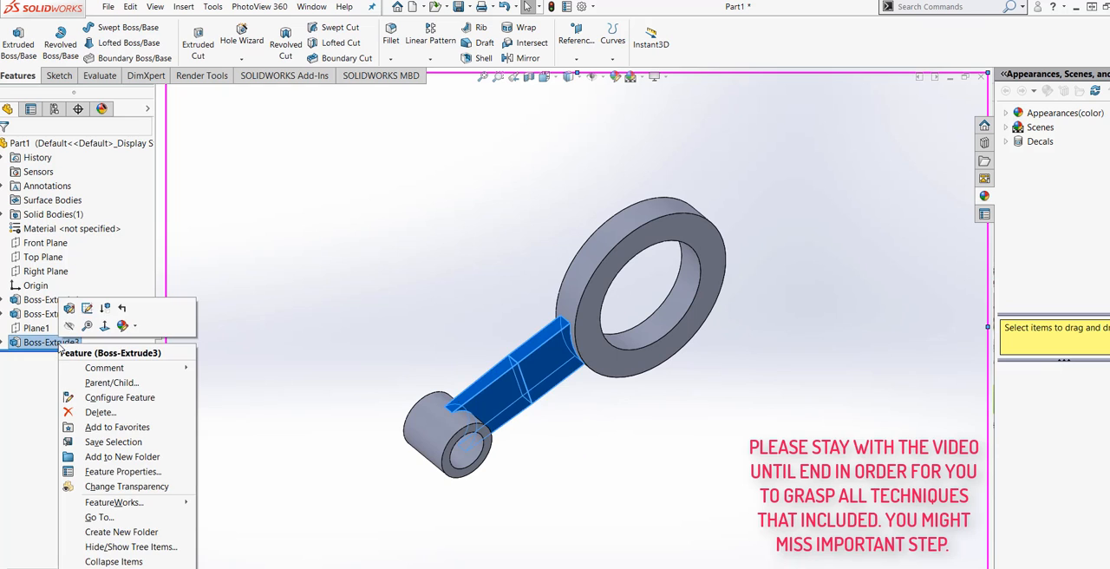
click(69, 308)
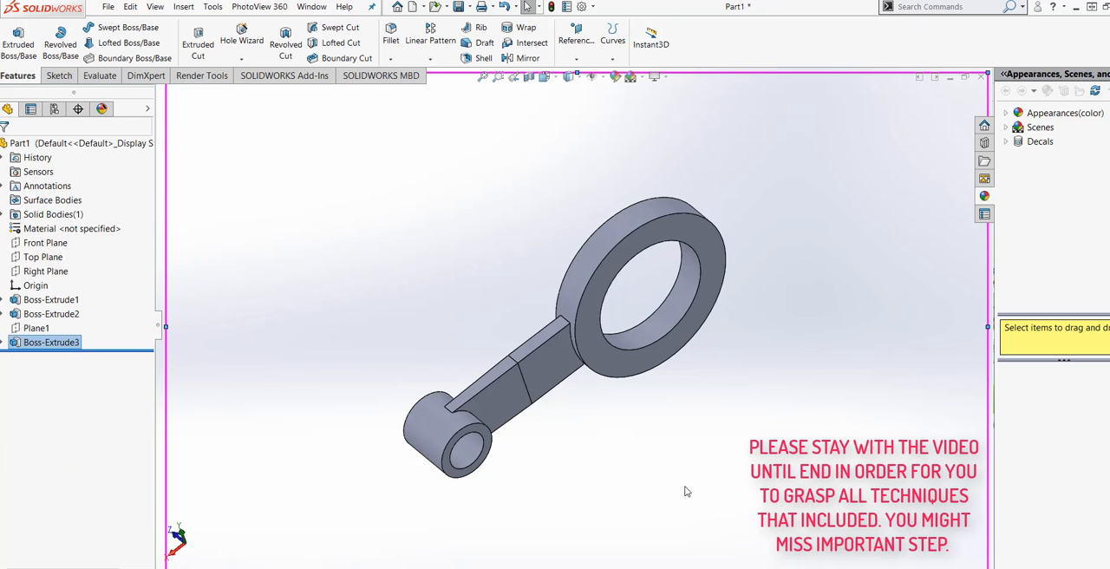
middle_drag(686, 491, 656, 469)
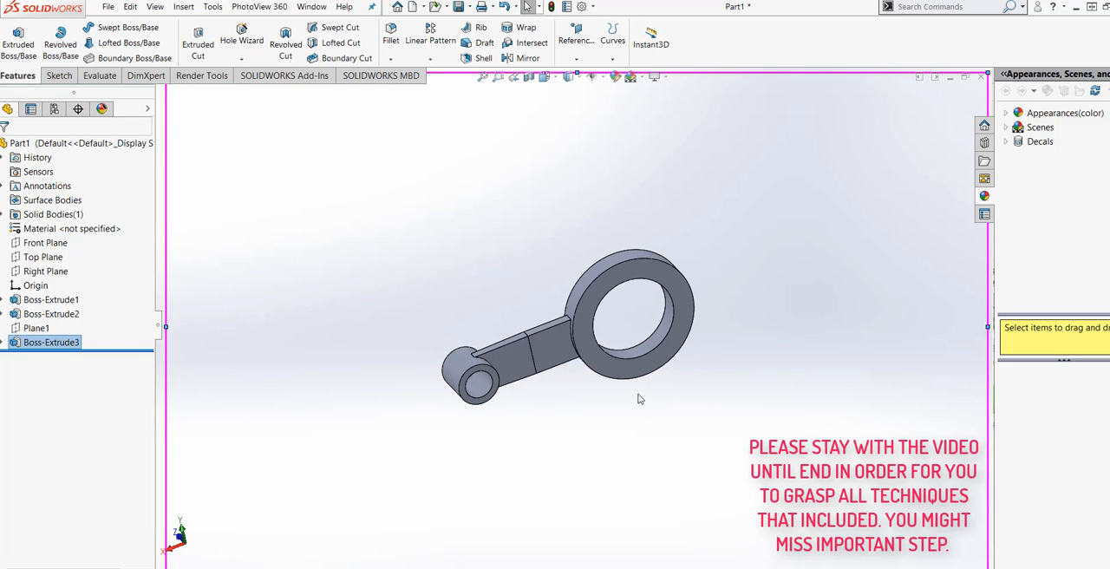
middle_drag(632, 367, 524, 287)
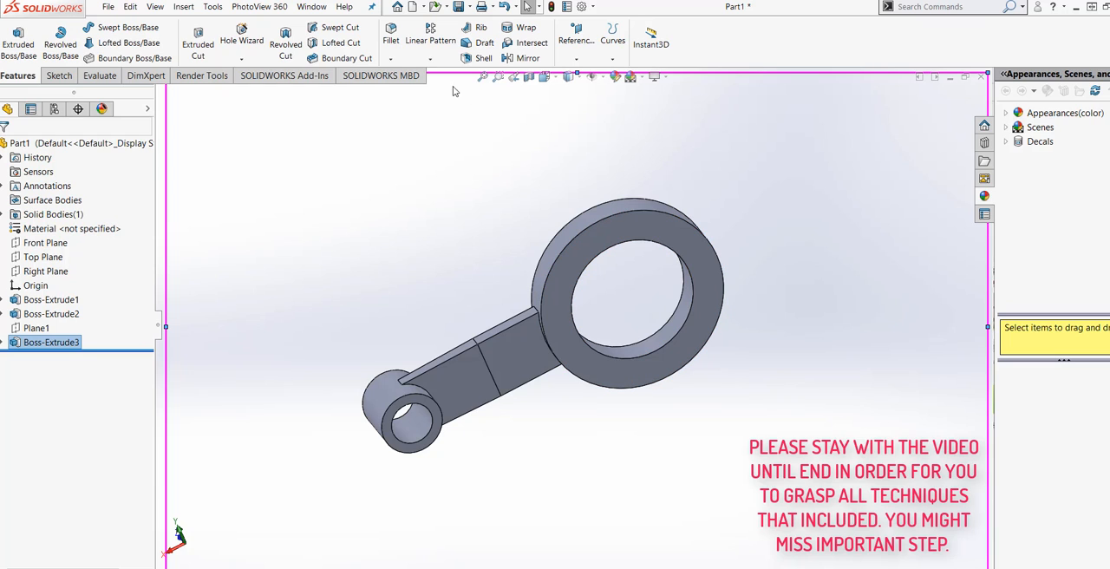
Start a Circular Pattern of the arm's extrusion about the large ring's inner circular edge.
click(441, 59)
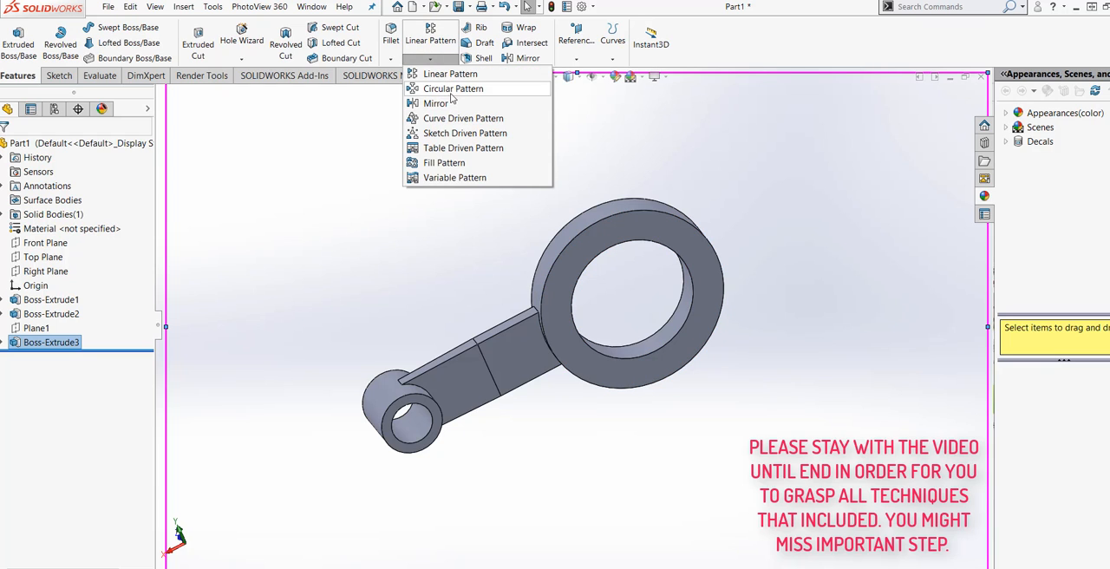
click(453, 89)
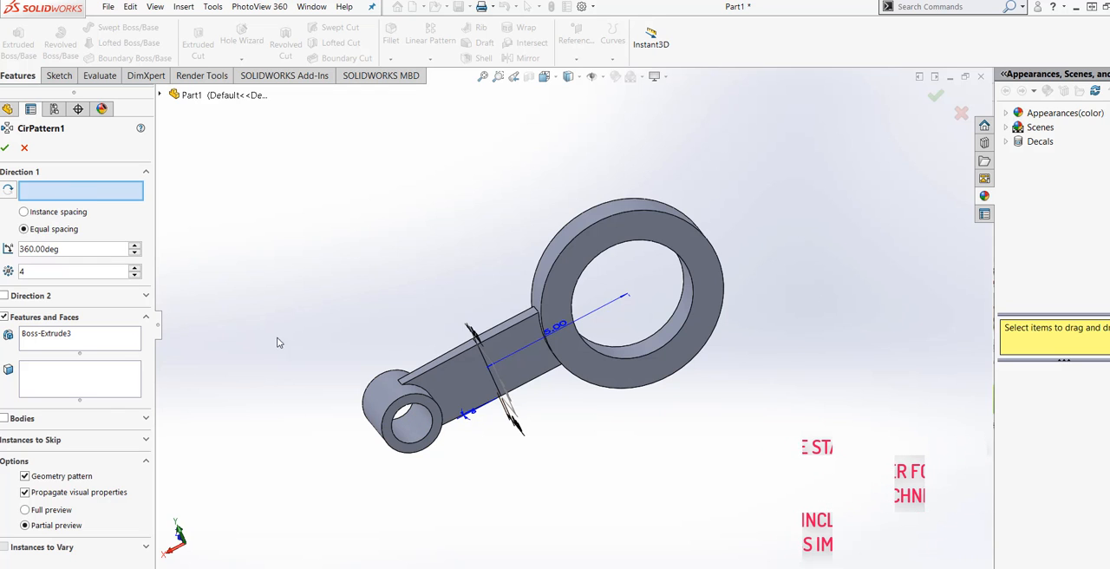
click(636, 364)
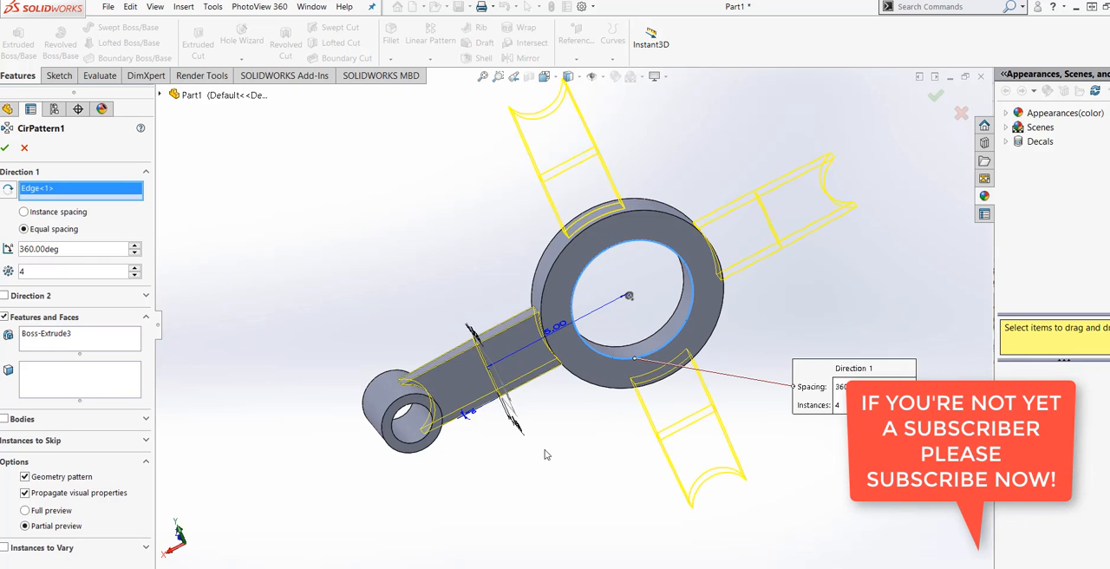
scroll(559, 446, up, 2)
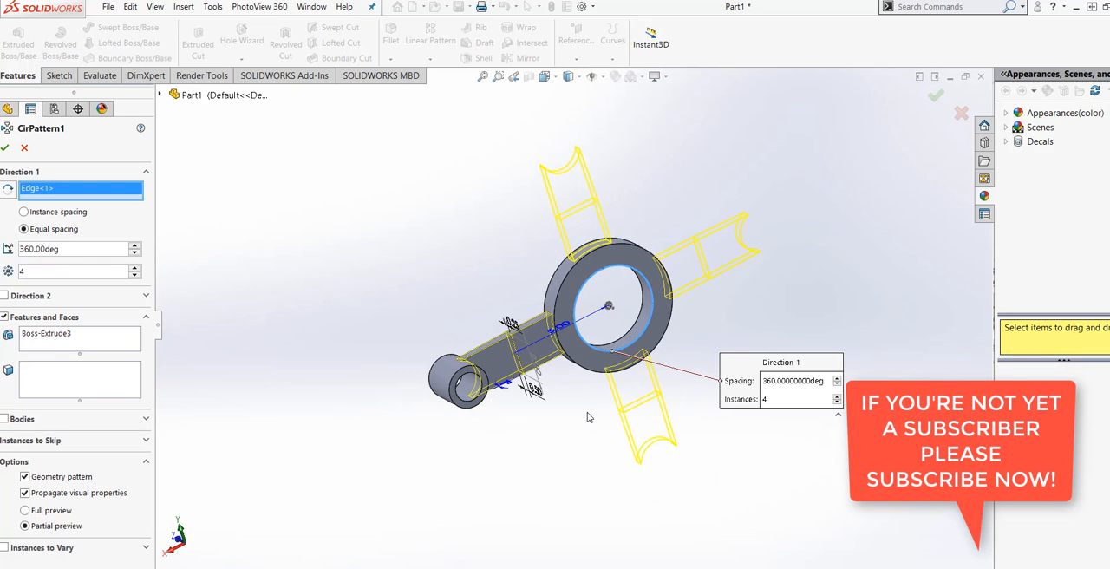
middle_drag(589, 417, 572, 404)
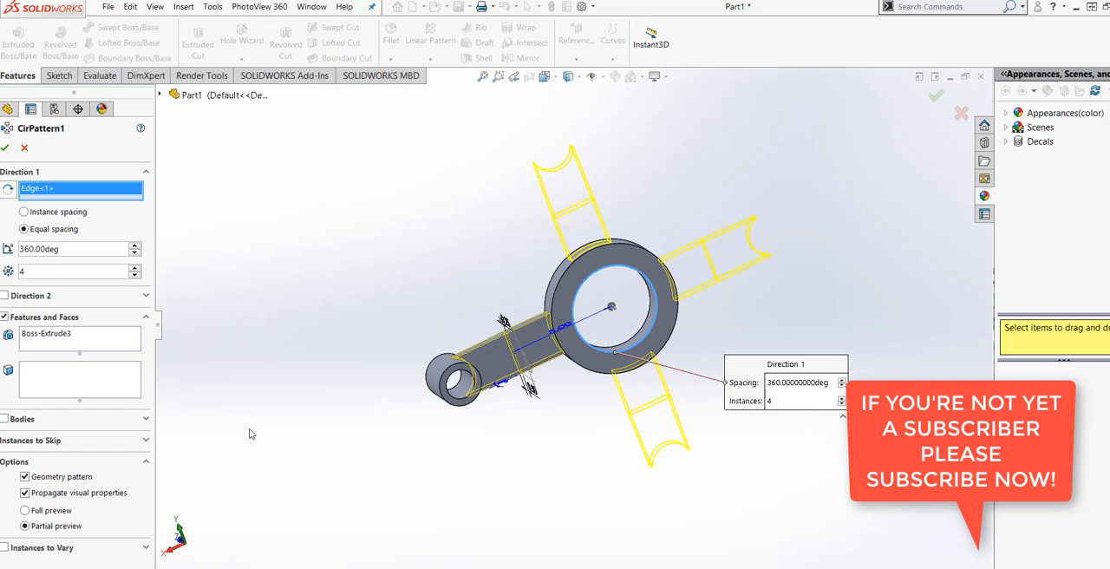
Add the small ring boss's extrusion to the features being patterned along with the arm.
click(97, 346)
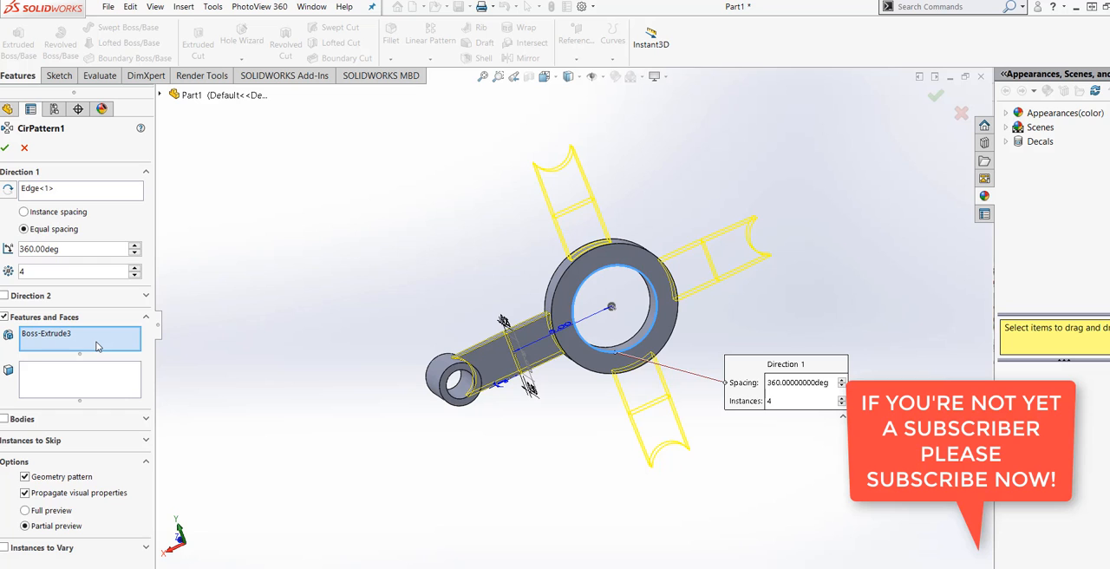
click(159, 96)
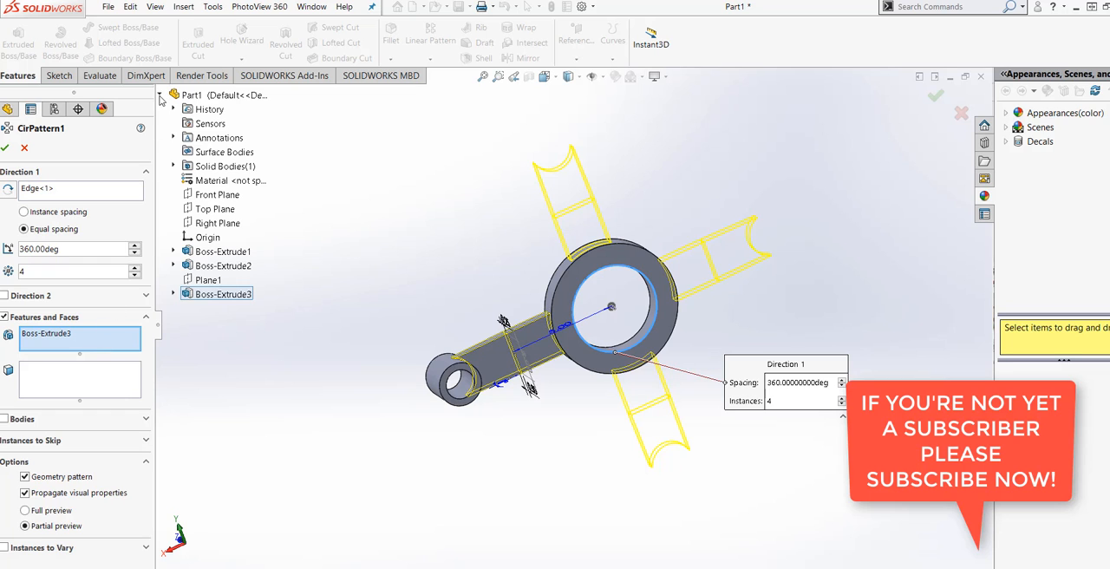
click(213, 266)
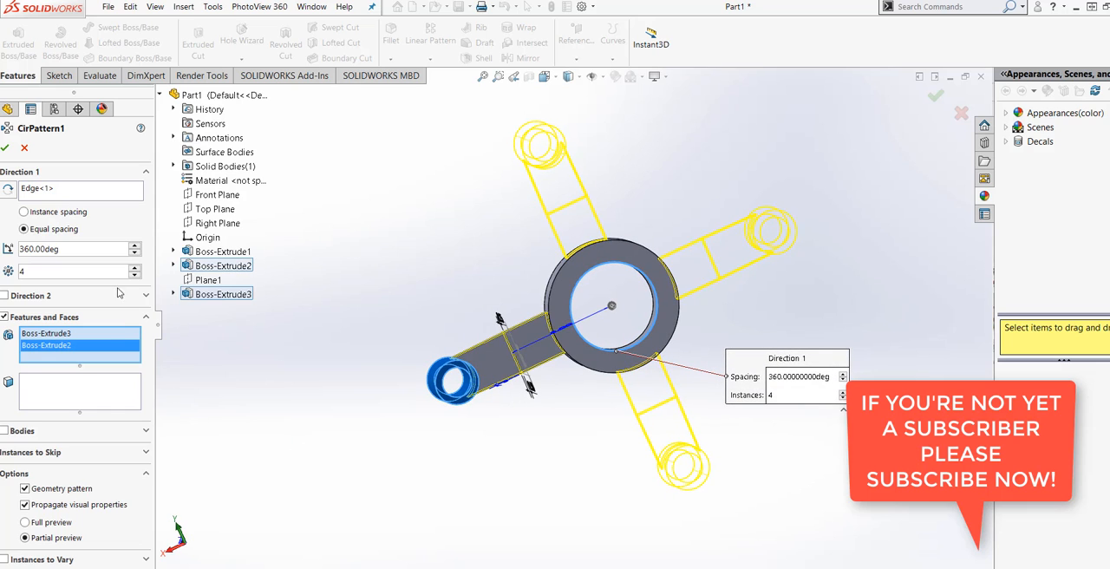
Set the circular pattern's number of instances to 8.
click(134, 267)
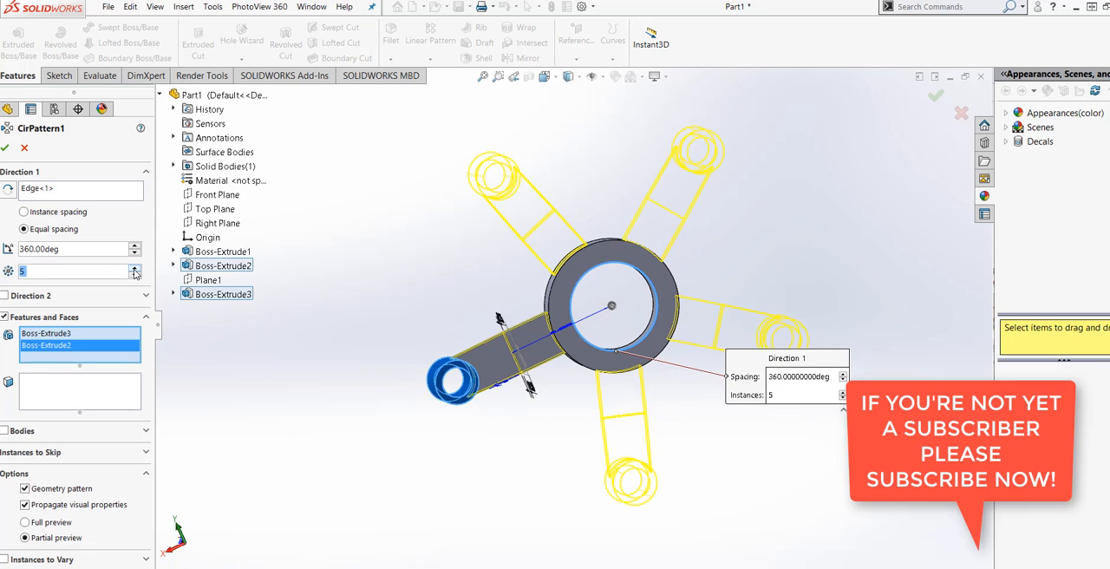
click(134, 267)
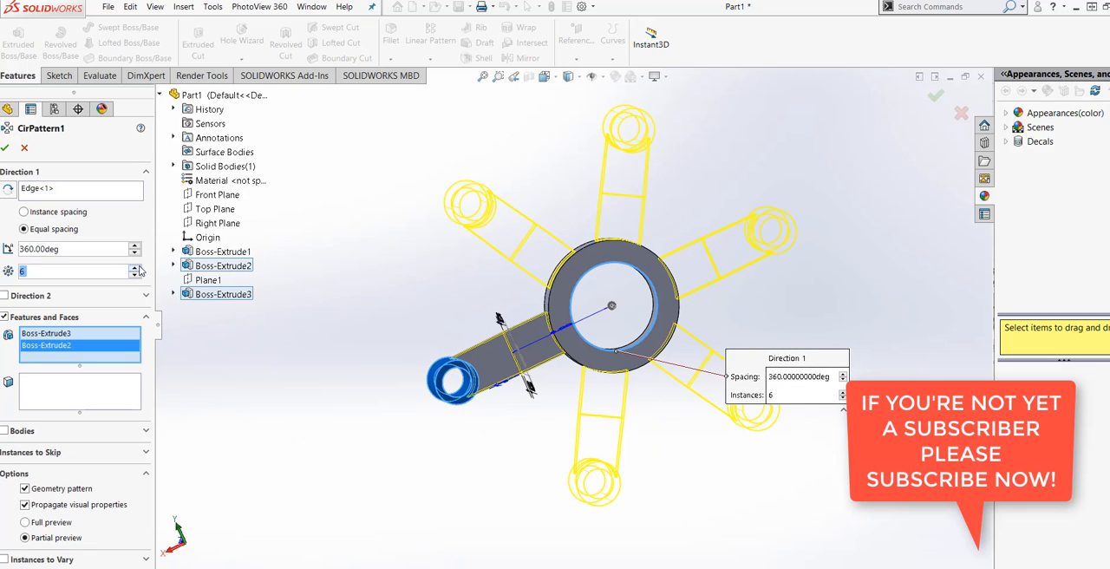
click(134, 268)
click(135, 268)
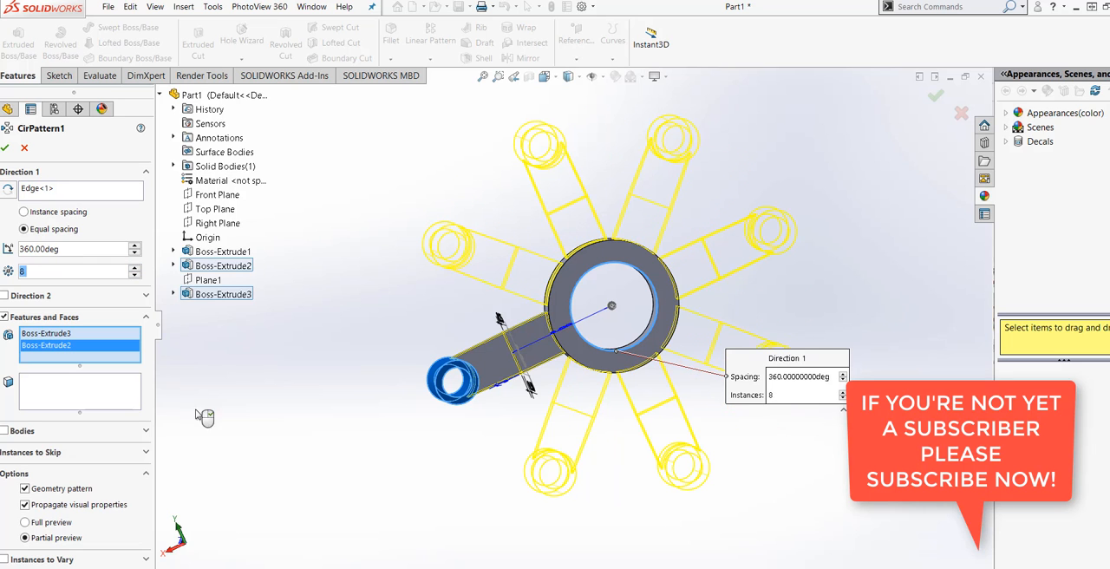
middle_drag(300, 422, 341, 475)
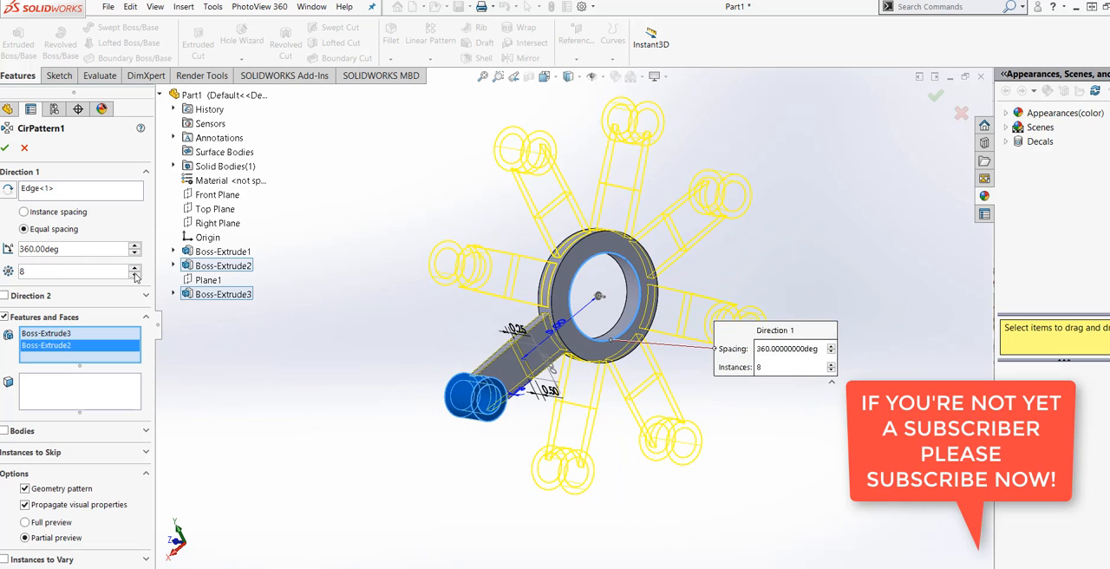
Try 10 instances in the circular pattern and return the count to 8.
click(135, 268)
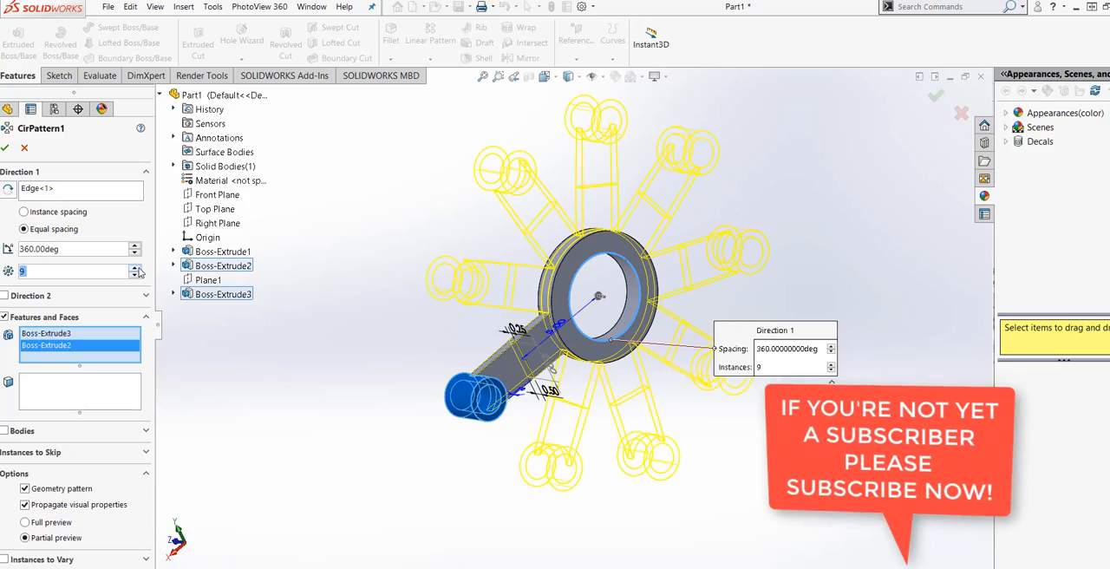
click(135, 268)
middle_drag(257, 413, 225, 404)
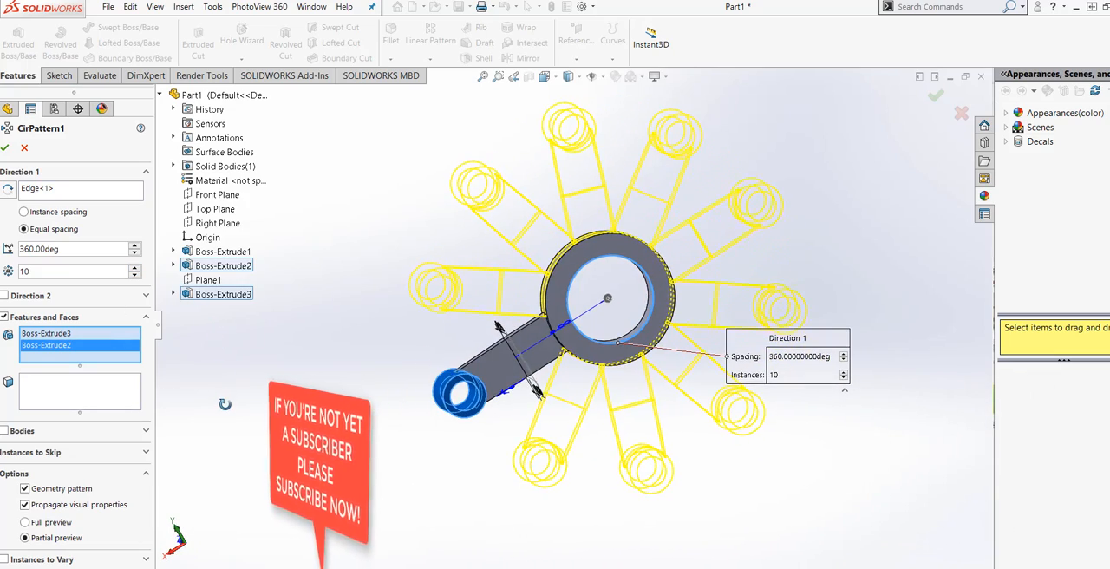
click(134, 275)
click(134, 275)
Complete the circular pattern of 8 equally spaced arms and bosses around the large ring.
middle_drag(292, 414, 404, 348)
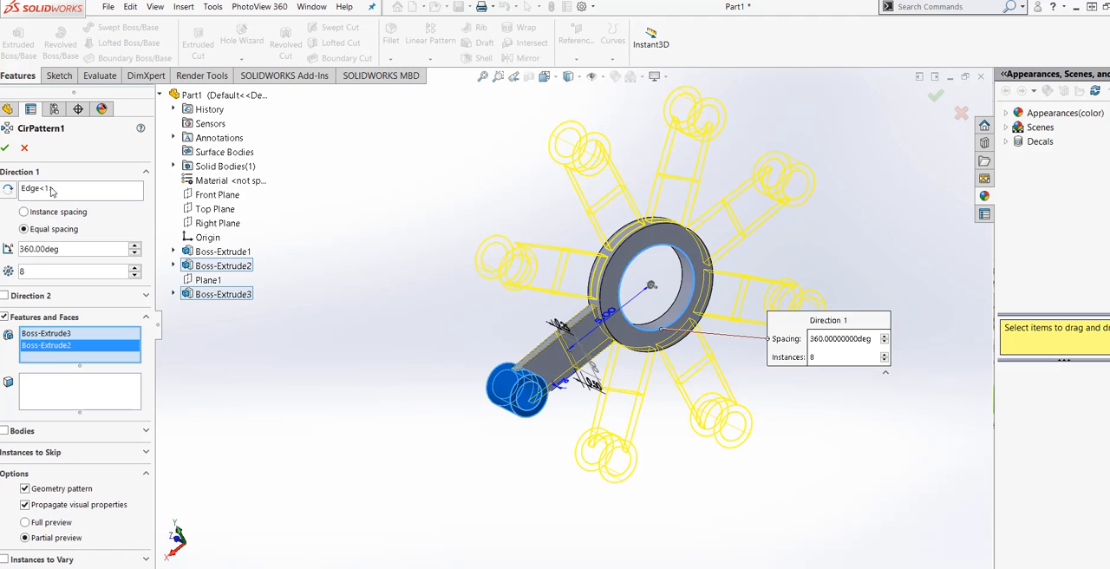
click(6, 149)
middle_drag(450, 520, 563, 481)
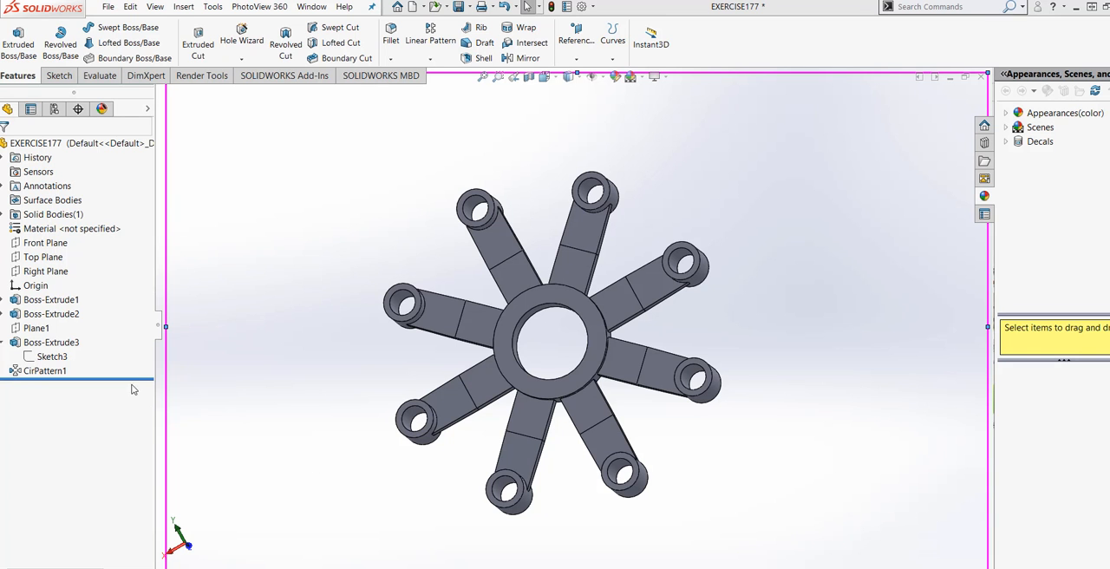
Roll the model history back to just before the circular pattern, leaving only the original arm and boss active.
click(137, 378)
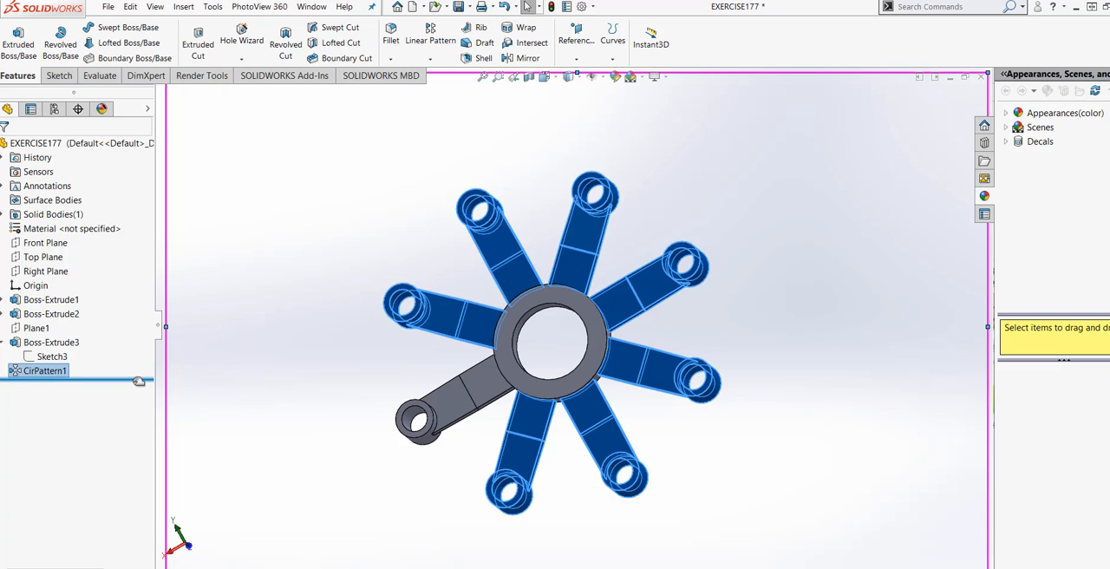
drag(139, 381, 139, 365)
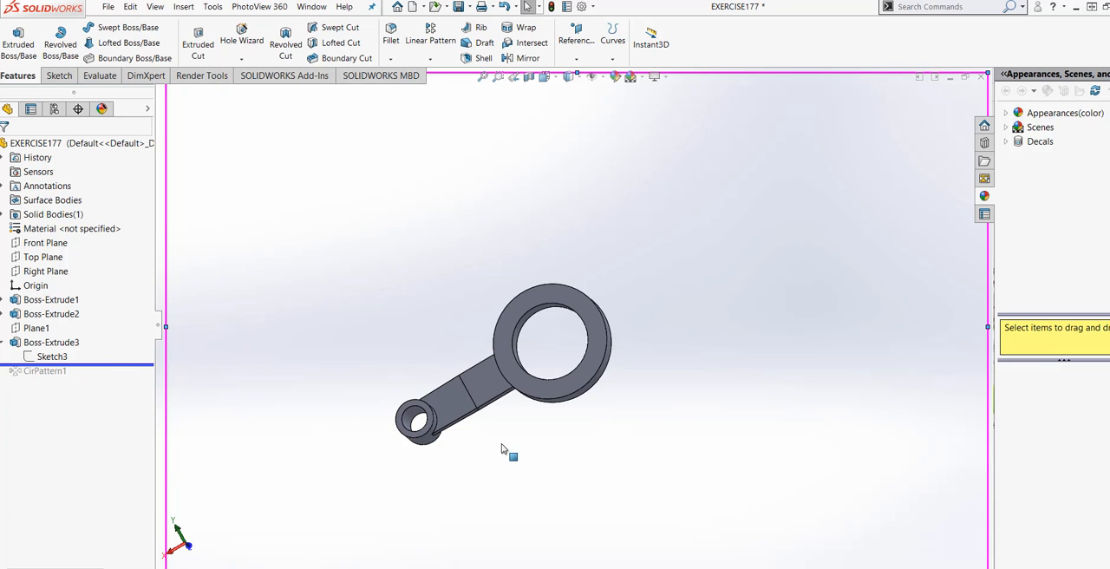
middle_drag(502, 408, 506, 482)
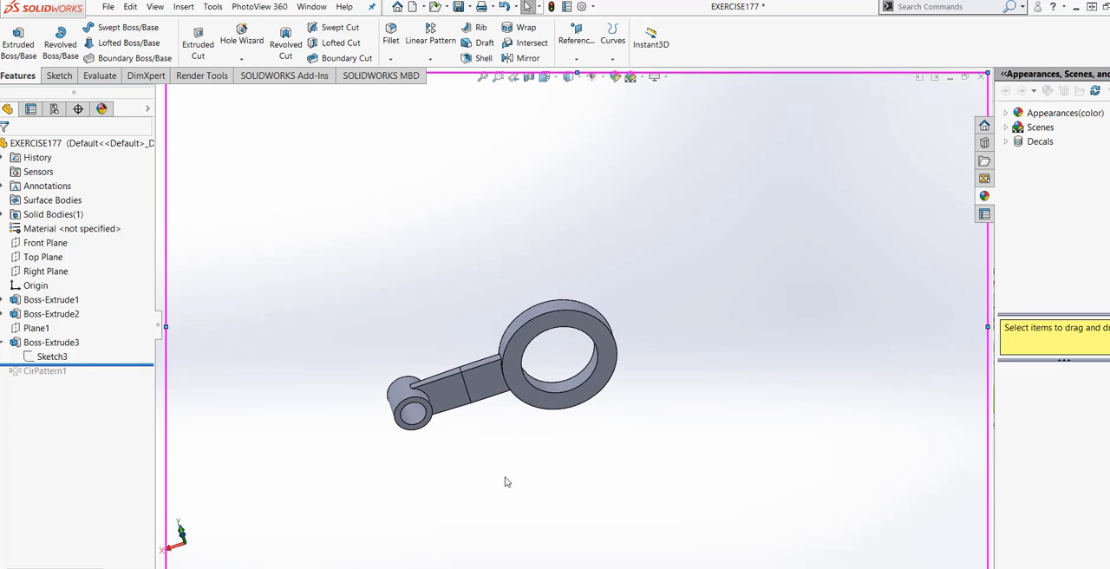
scroll(506, 482, down, 5)
middle_drag(664, 512, 627, 487)
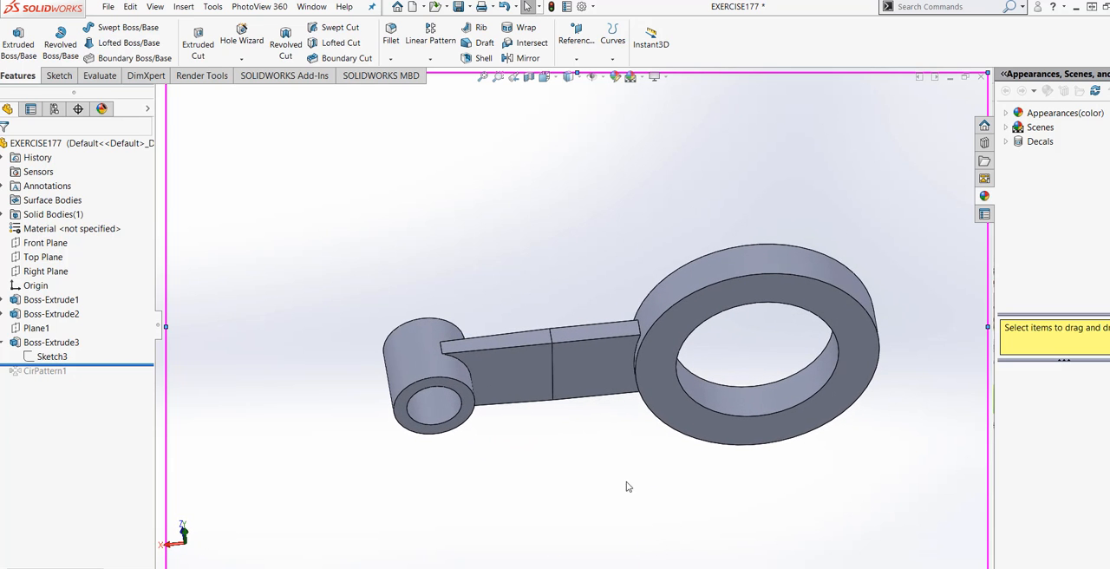
Start a chamfer and select the two curved edges where the arm's opposite faces meet the small ring boss.
click(390, 58)
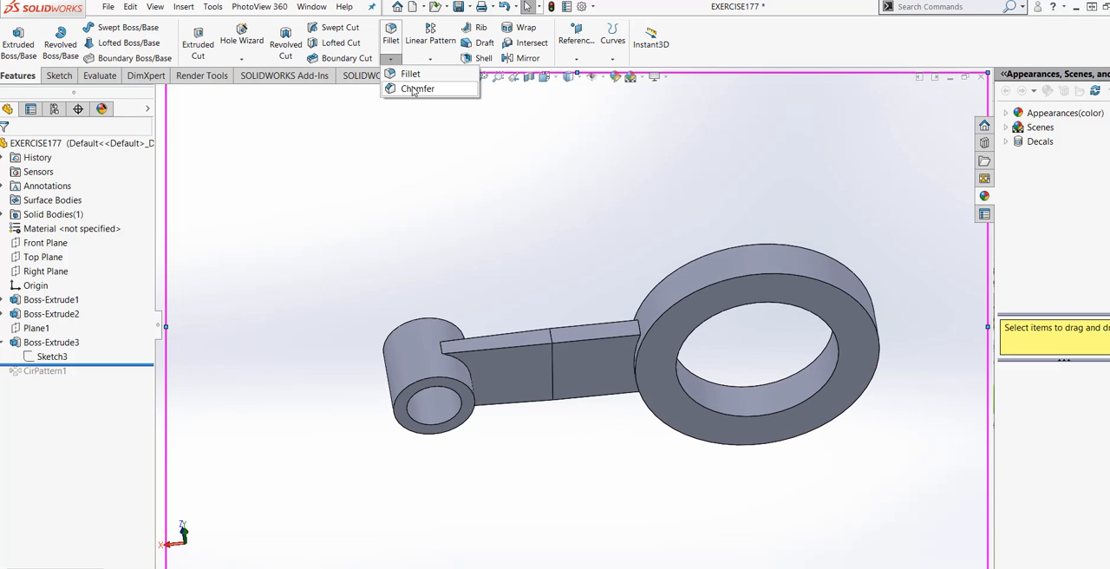
click(414, 89)
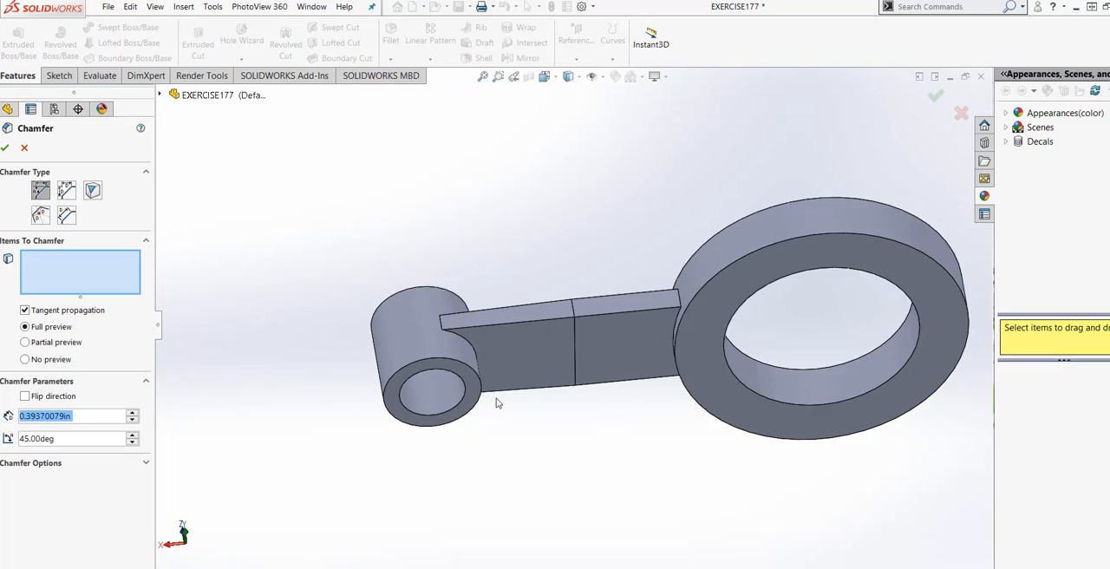
scroll(483, 315, down, 4)
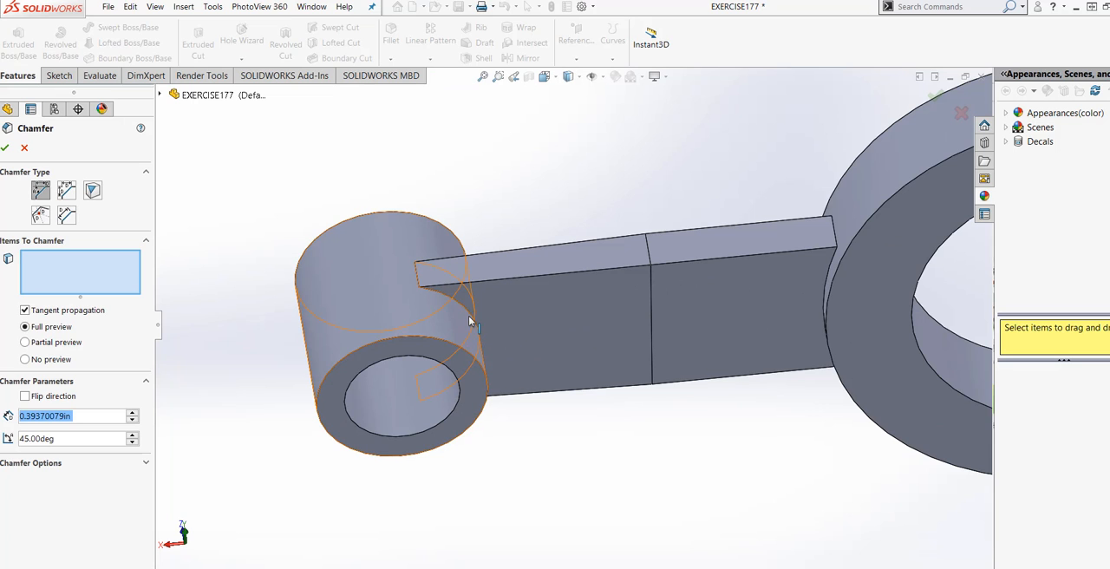
click(472, 318)
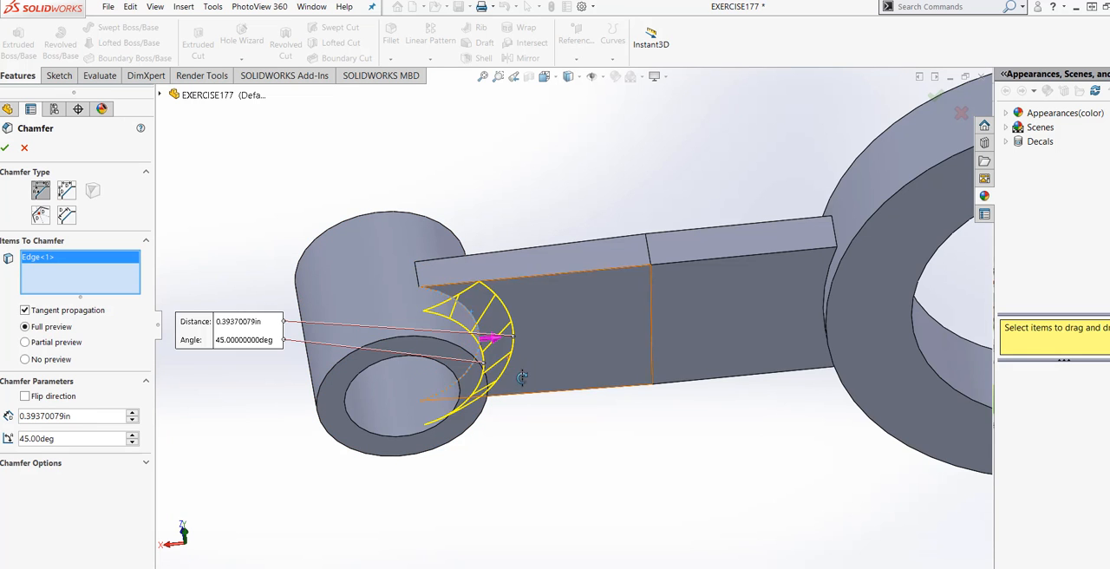
middle_drag(472, 317, 468, 379)
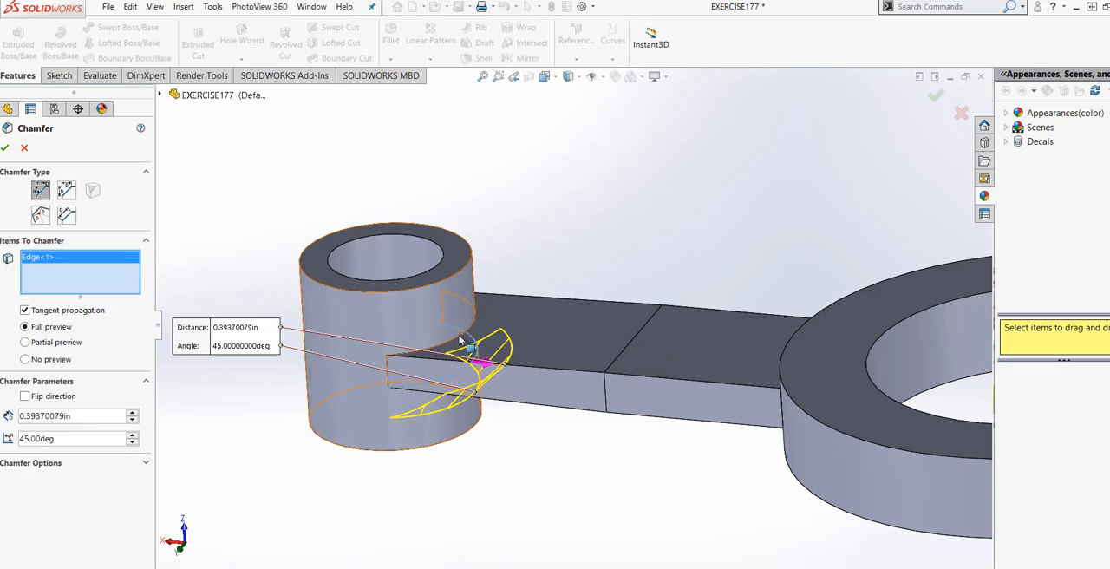
click(416, 359)
middle_drag(511, 412, 558, 397)
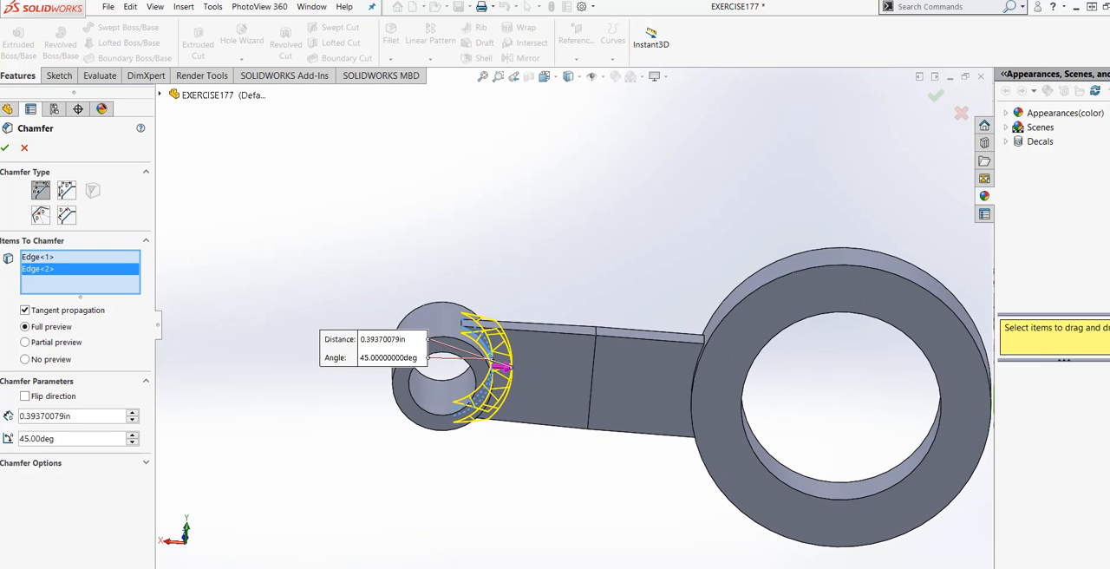
Set the distance of the arm-to-boss joint chamfer to 0.25 in.
double_click(77, 417)
text(.25)
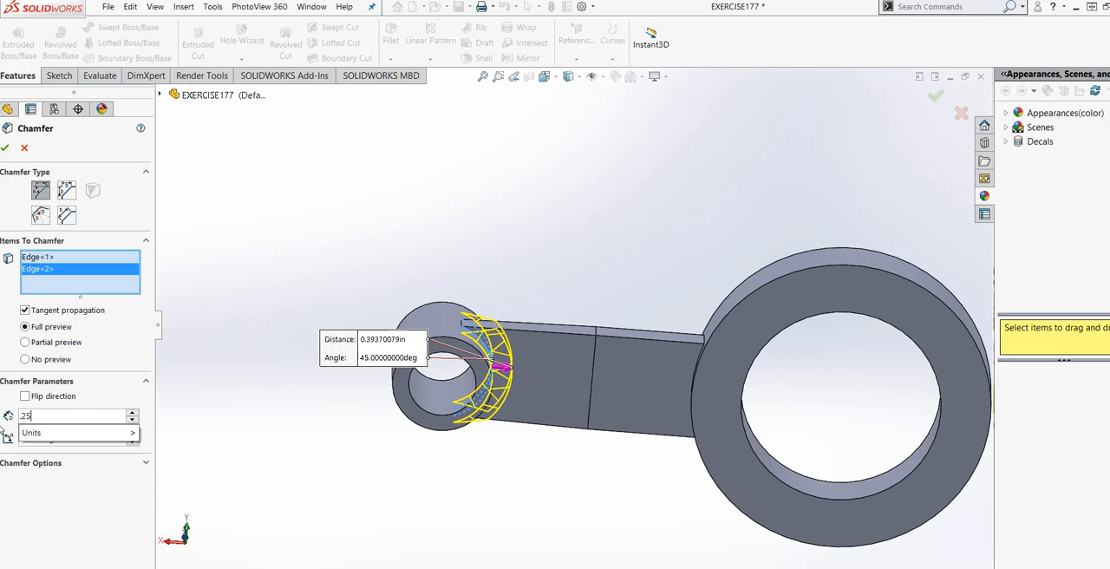
mouse_move(71, 442)
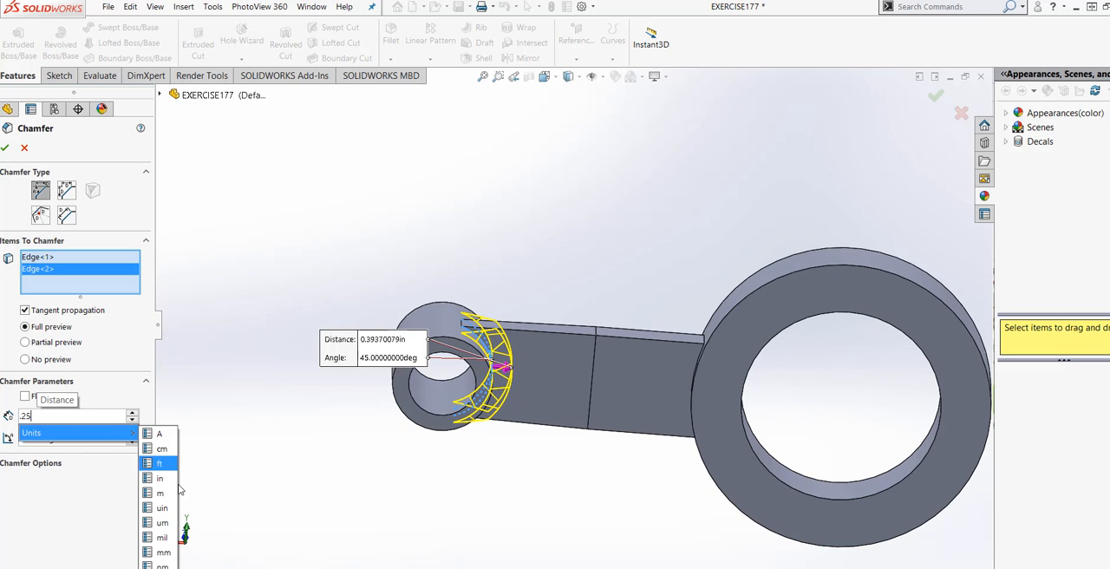
click(233, 472)
Try adding the arm's long edge to the chamfer, remove it, and apply the chamfer to the two joint edges only.
middle_drag(233, 472, 633, 310)
scroll(549, 369, down, 3)
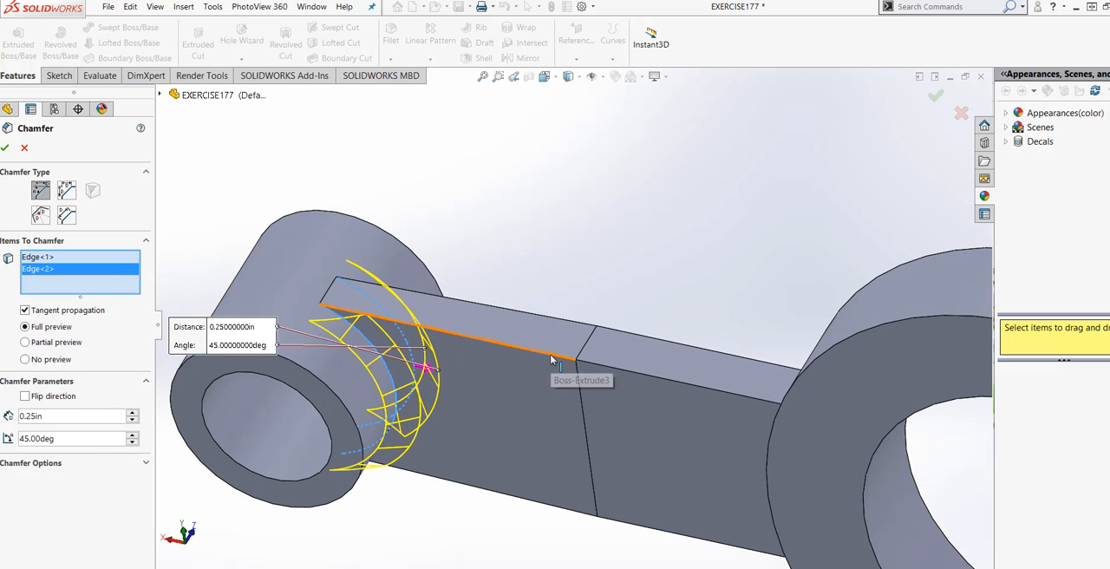
click(551, 355)
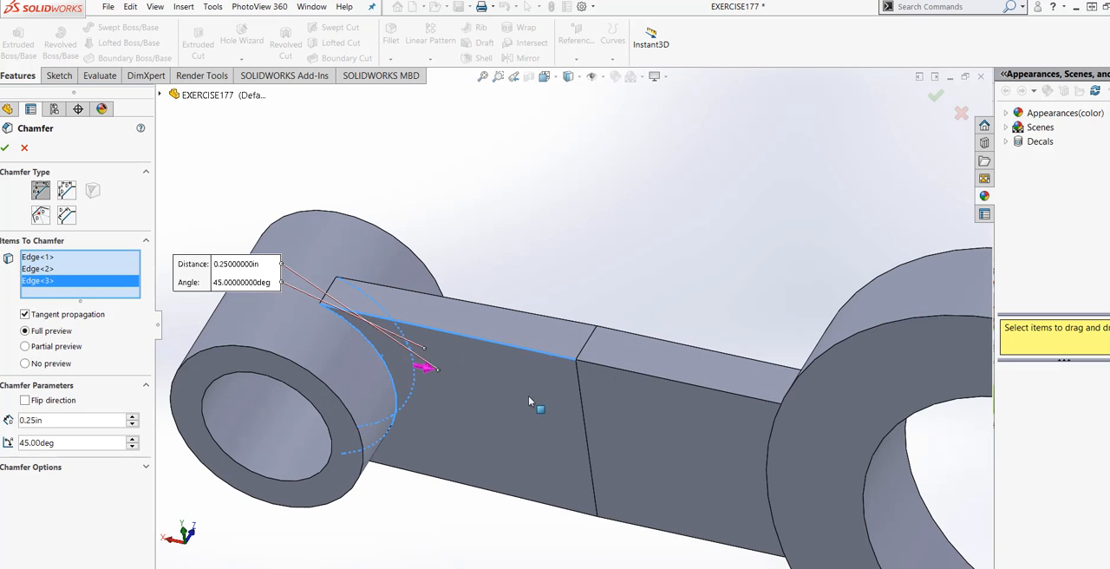
right_click(104, 286)
click(130, 305)
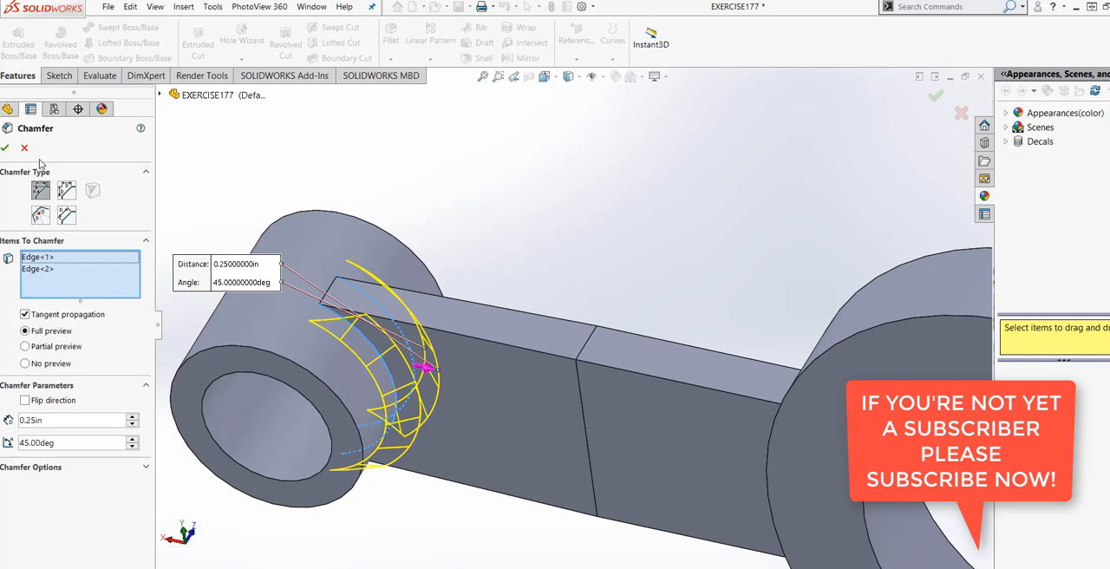
click(5, 148)
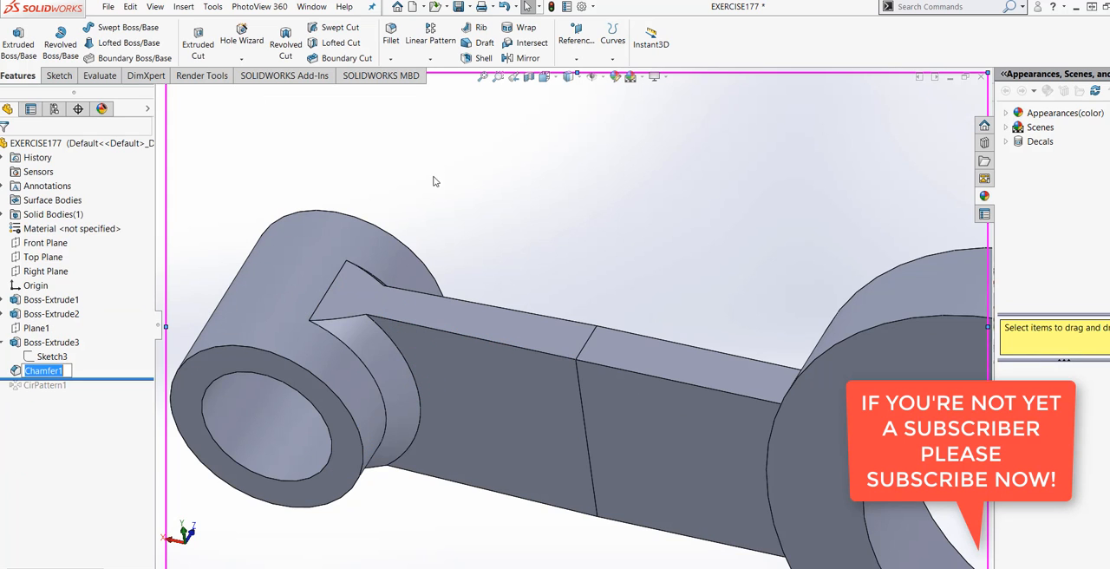
Start another chamfer and select two long edges on opposite faces of the arm, one on each arm segment.
click(400, 58)
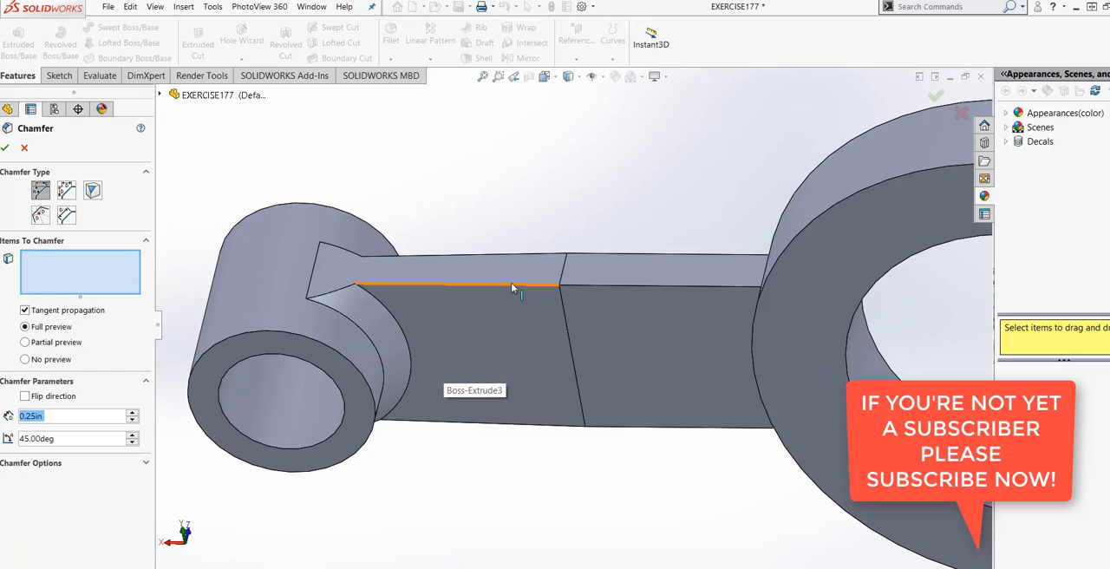
click(512, 286)
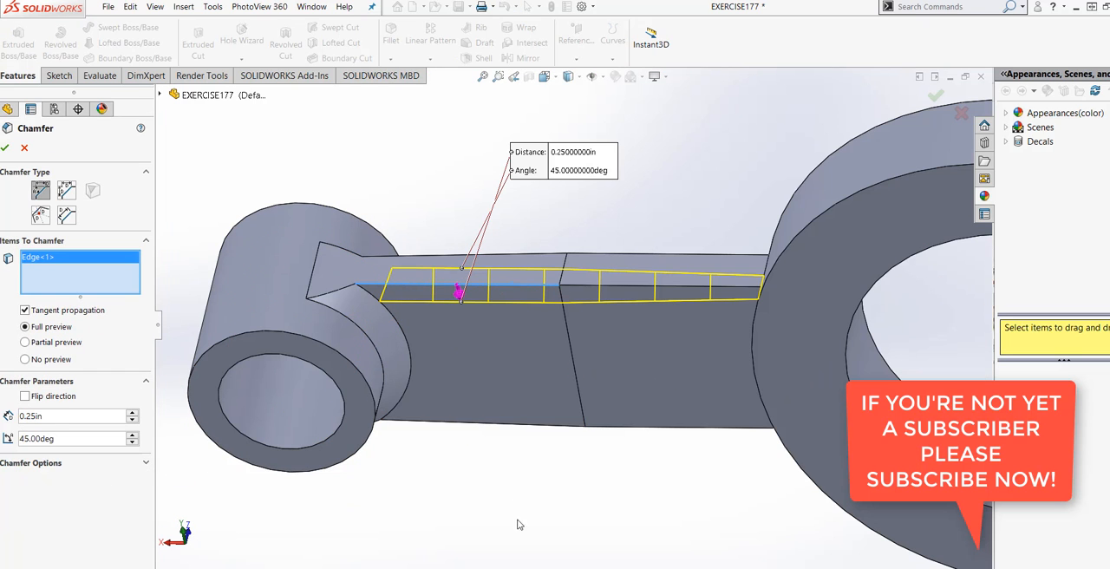
middle_drag(693, 359, 626, 349)
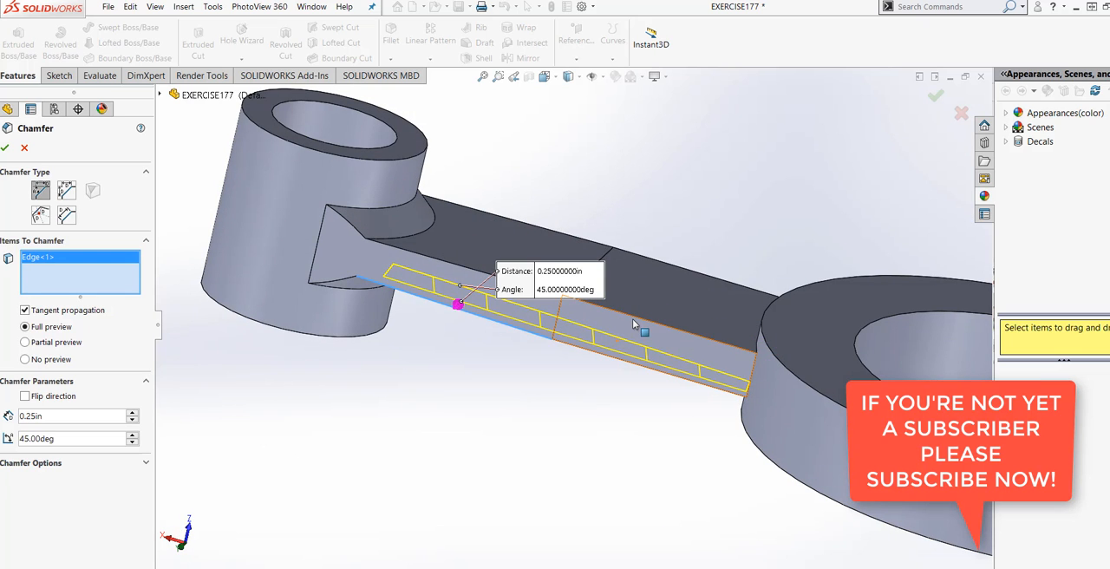
click(633, 321)
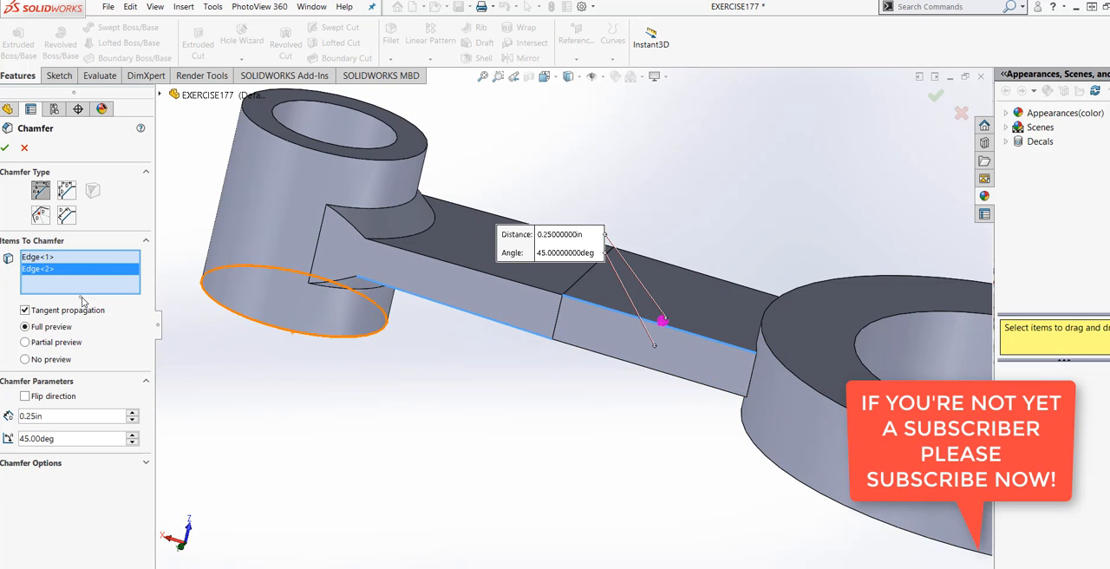
Set the distance of the arm's long-edge chamfer to 0.10 in.
double_click(22, 416)
text(.10)
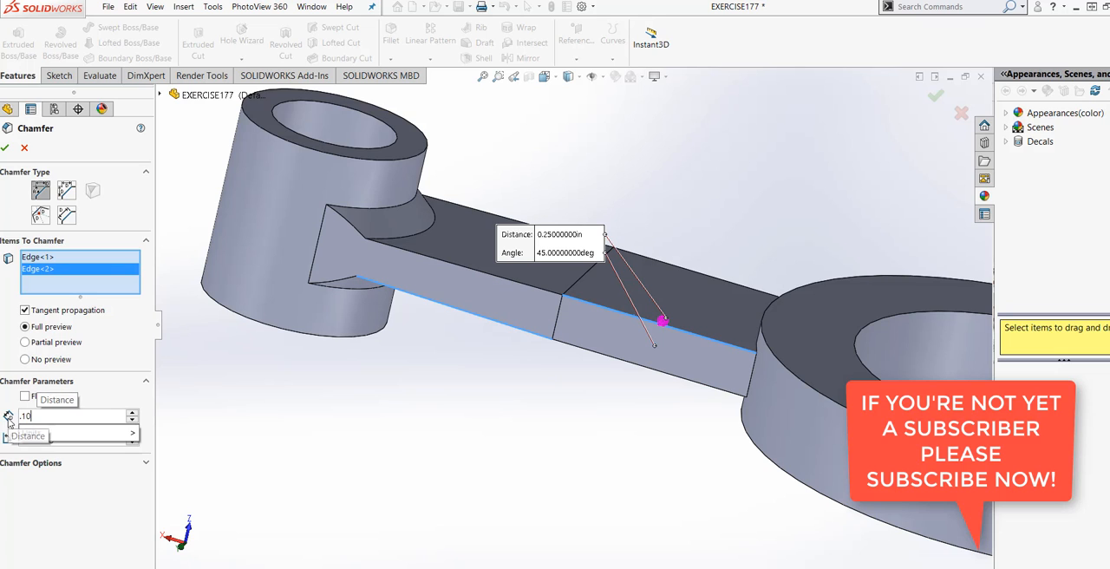
mouse_move(87, 437)
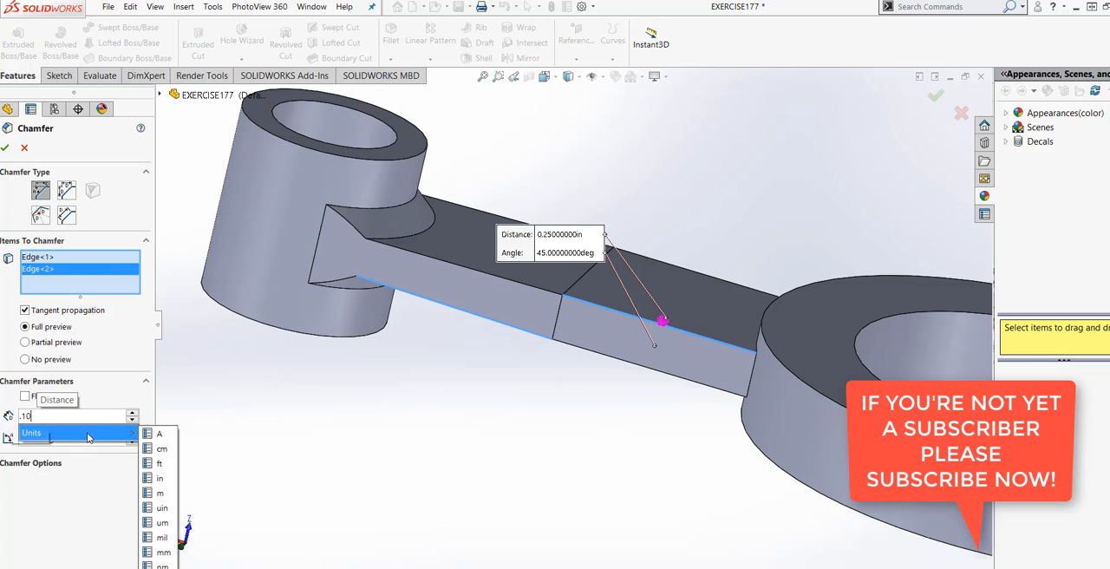
click(160, 476)
middle_drag(445, 413, 595, 235)
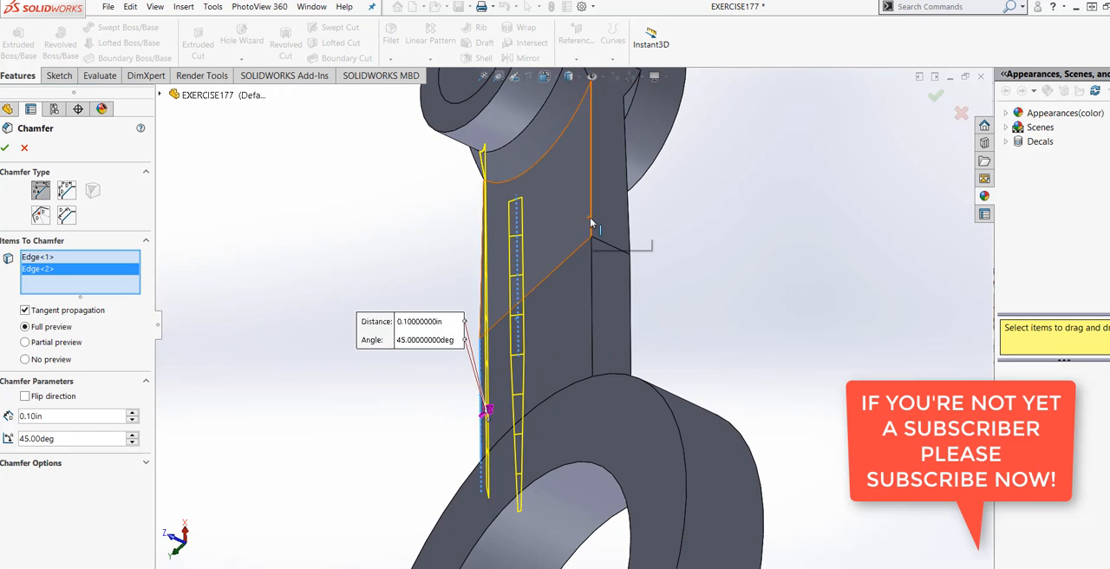